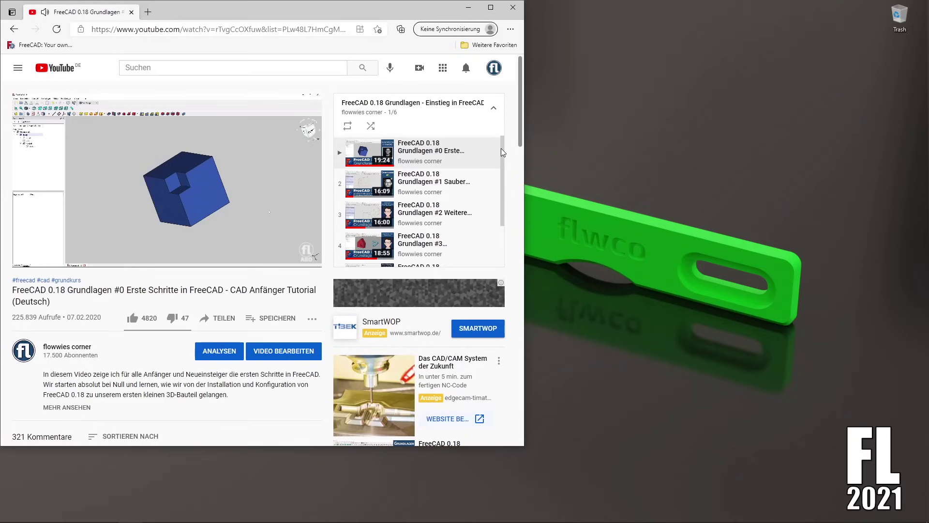
- Look through the FreeCAD 0.18 Grundlagen video playlist and the board index of the FreeCAD forum
{"action": "left_click_drag", "start_coordinate": [501, 148], "coordinate": [504, 169]}
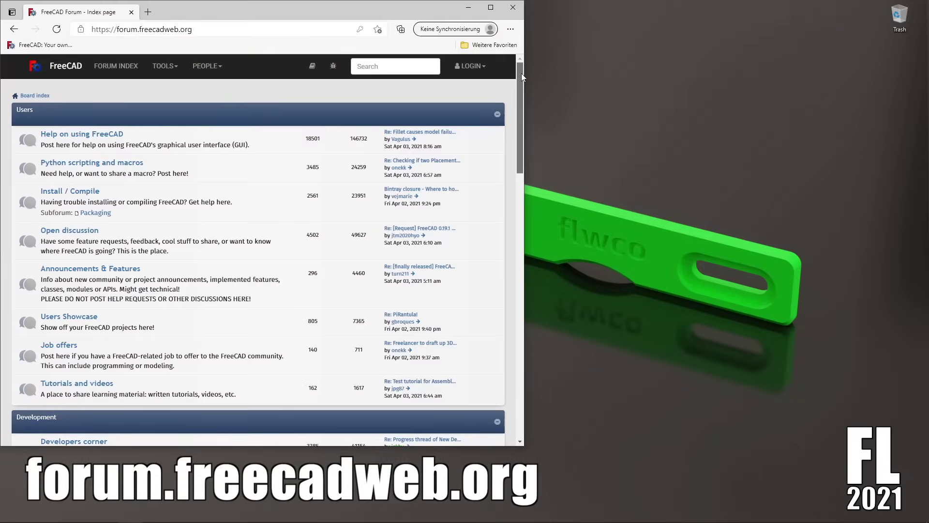
{"action": "left_click_drag", "start_coordinate": [521, 73], "coordinate": [496, 176]}
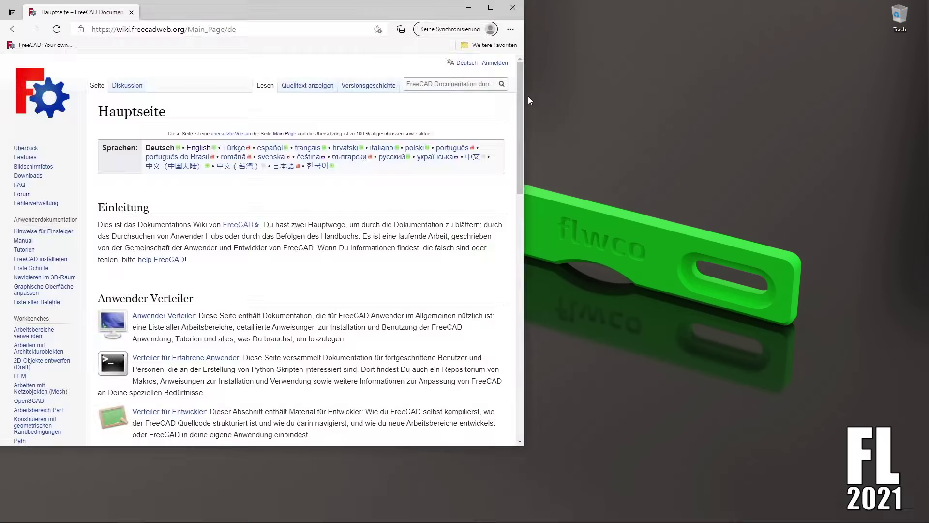
- Read through the German main page of the FreeCAD wiki, from the introduction to the manual section
{"action": "scroll", "coordinate": [518, 89], "scroll_direction": "down", "scroll_amount": 2}
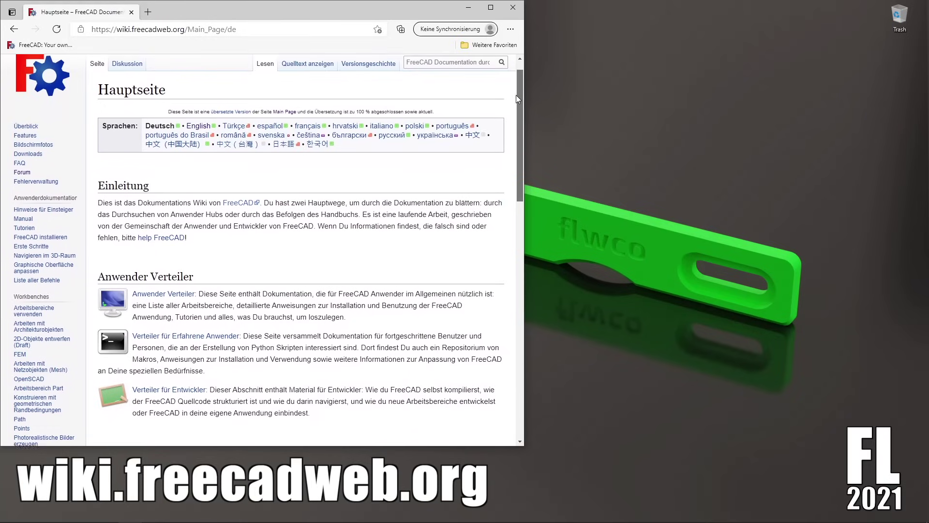
{"action": "scroll", "coordinate": [509, 118], "scroll_direction": "down", "scroll_amount": 3}
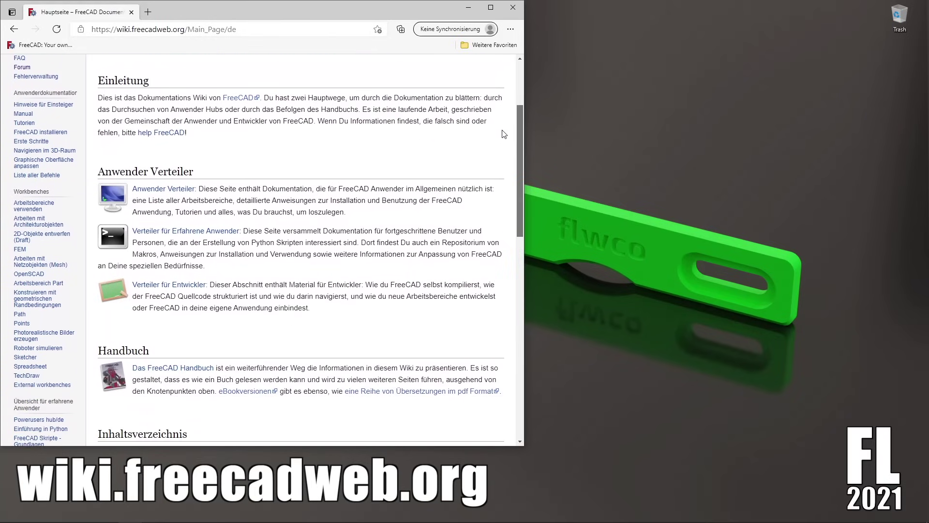
{"action": "scroll", "coordinate": [500, 160], "scroll_direction": "down", "scroll_amount": 3}
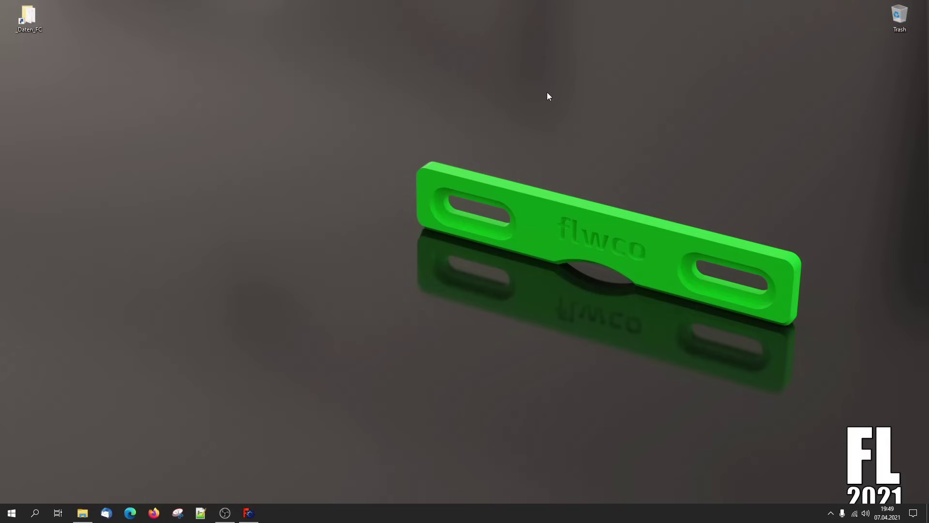
- Open the feature list from freecadweb.org, review the release notes and key features, and return to the homepage
{"action": "left_click", "coordinate": [160, 68]}
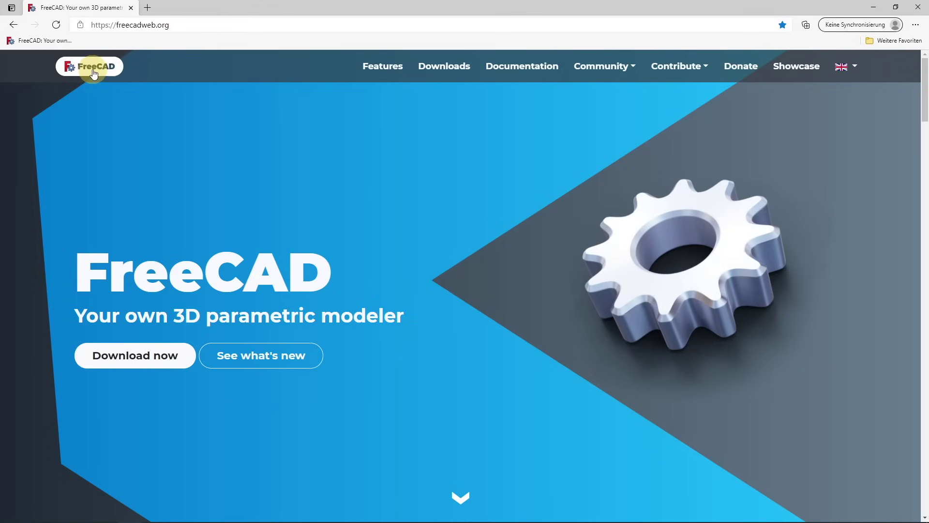
{"action": "left_click", "coordinate": [381, 67]}
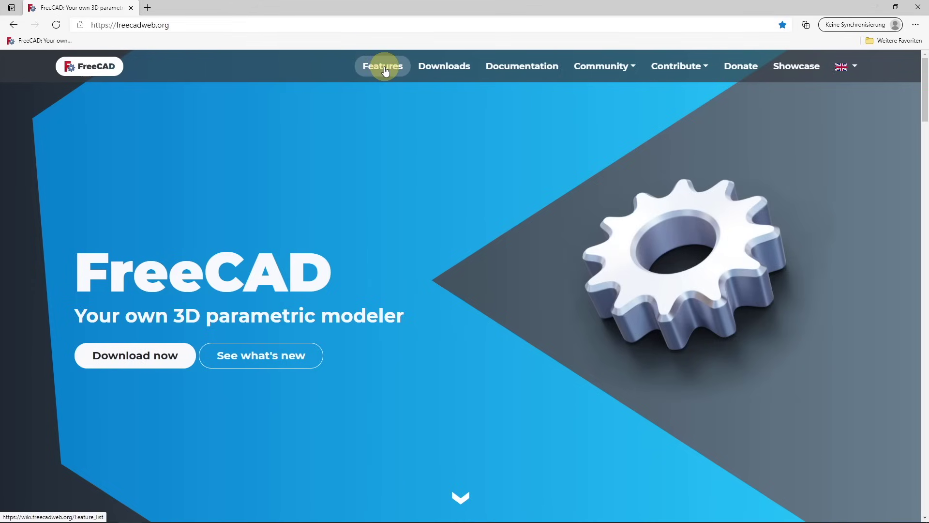
{"action": "scroll", "coordinate": [265, 208], "scroll_direction": "down", "scroll_amount": 4}
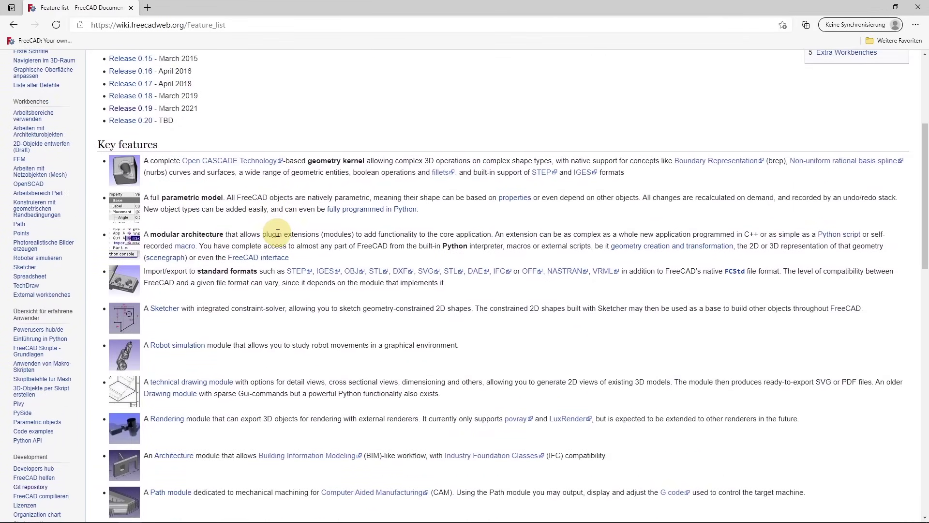
{"action": "left_click_drag", "start_coordinate": [926, 138], "coordinate": [912, 103]}
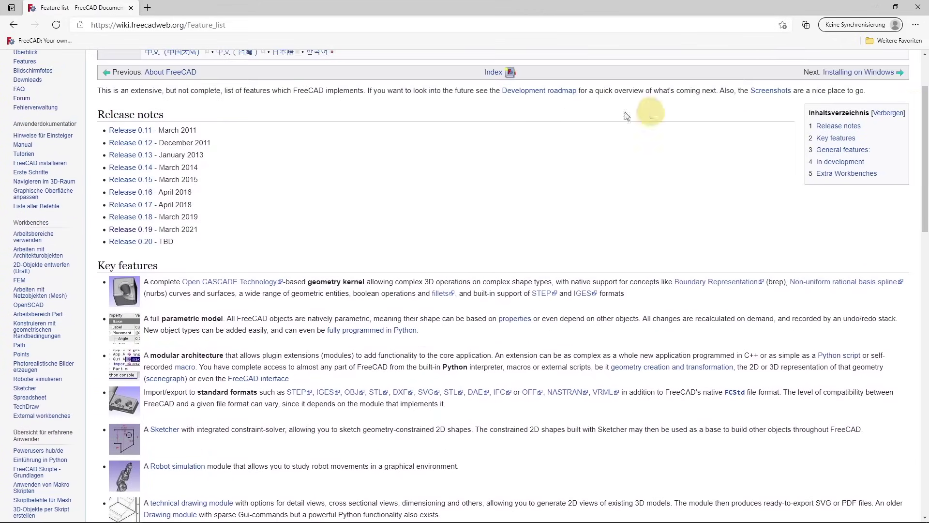
{"action": "left_click", "coordinate": [18, 30]}
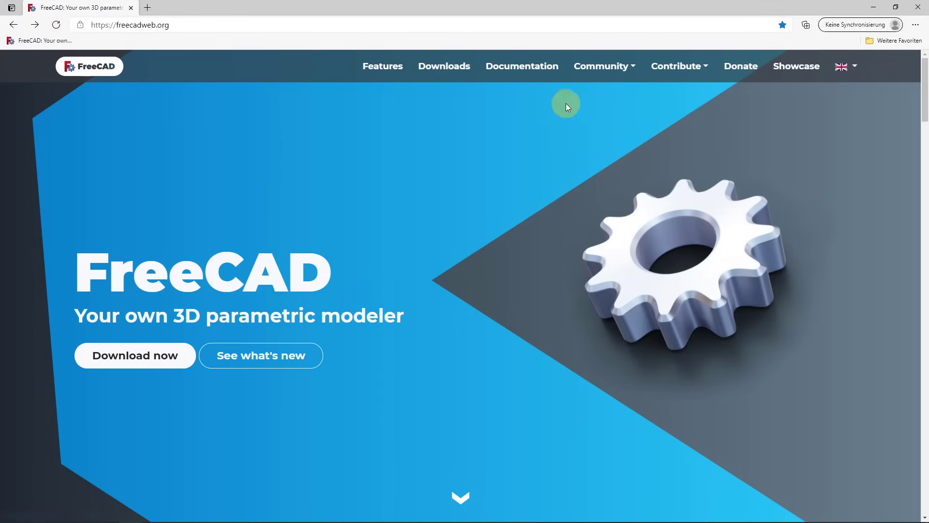
- Open the website's documentation, read the Getting started page including its interface overview, and return to the homepage
{"action": "left_click", "coordinate": [535, 76]}
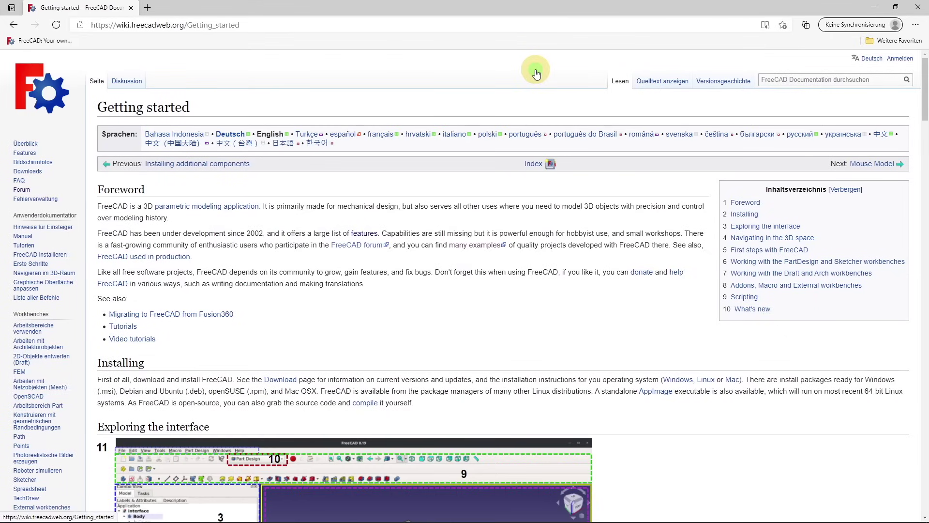
{"action": "scroll", "coordinate": [924, 110], "scroll_direction": "down", "scroll_amount": 3}
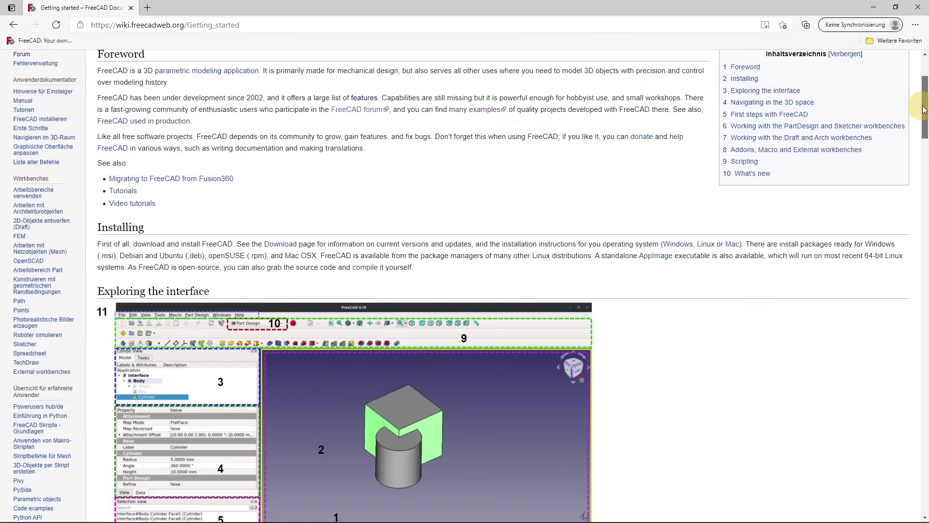
{"action": "left_click_drag", "start_coordinate": [924, 110], "coordinate": [916, 140]}
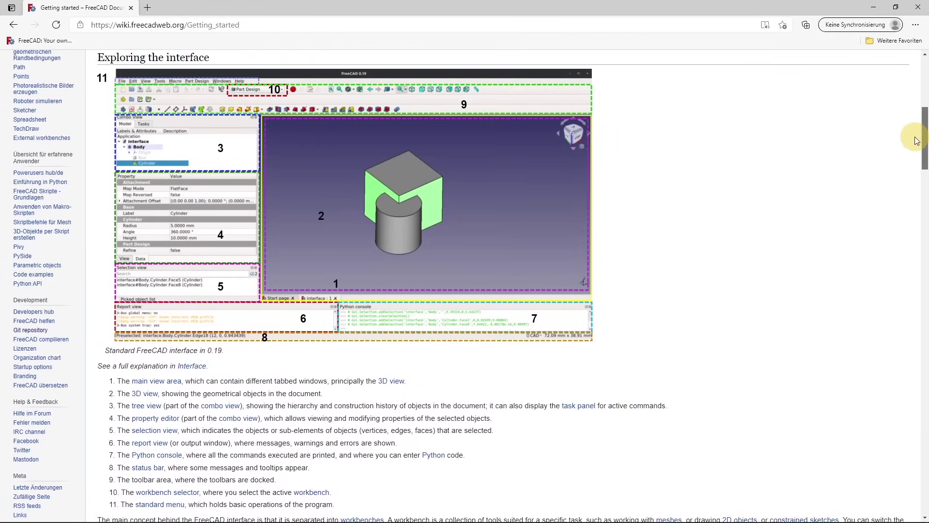
{"action": "scroll", "coordinate": [915, 145], "scroll_direction": "down", "scroll_amount": 8}
{"action": "scroll", "coordinate": [913, 155], "scroll_direction": "up", "scroll_amount": 4}
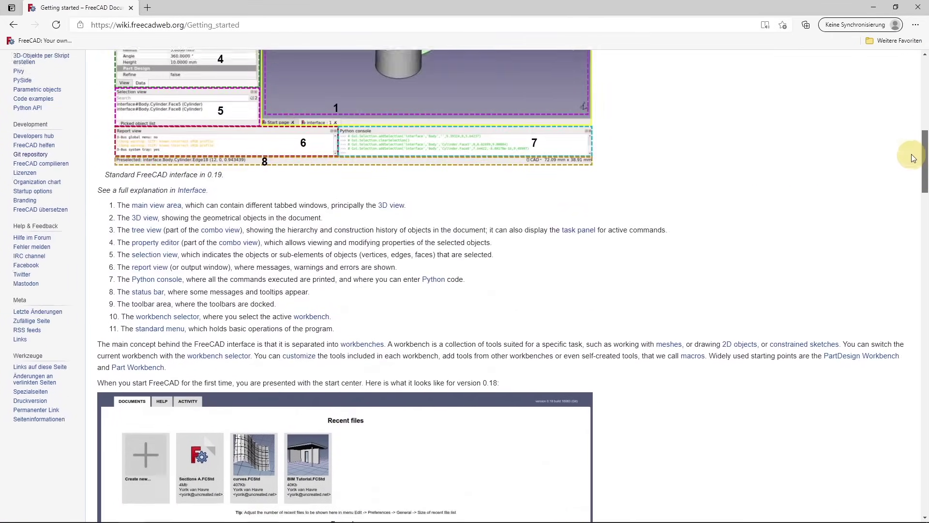
{"action": "scroll", "coordinate": [193, 245], "scroll_direction": "up", "scroll_amount": 10}
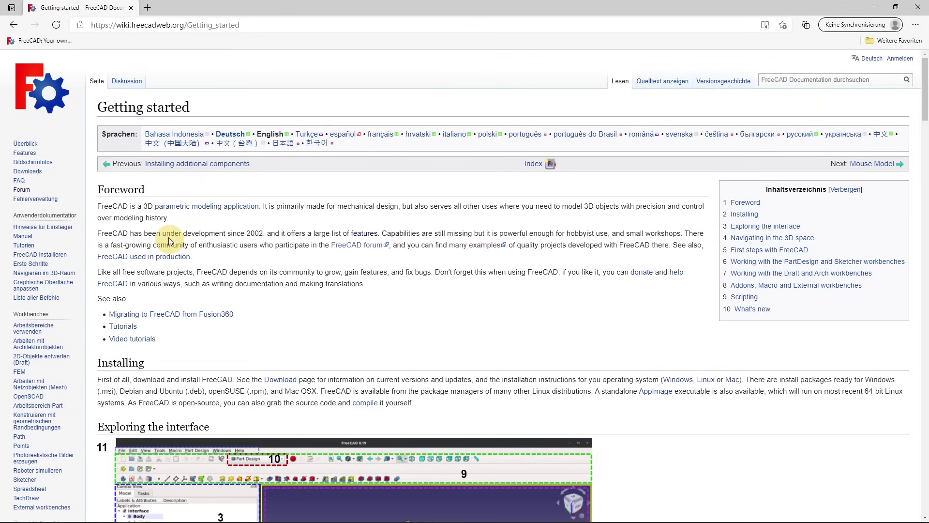
{"action": "left_click", "coordinate": [13, 25]}
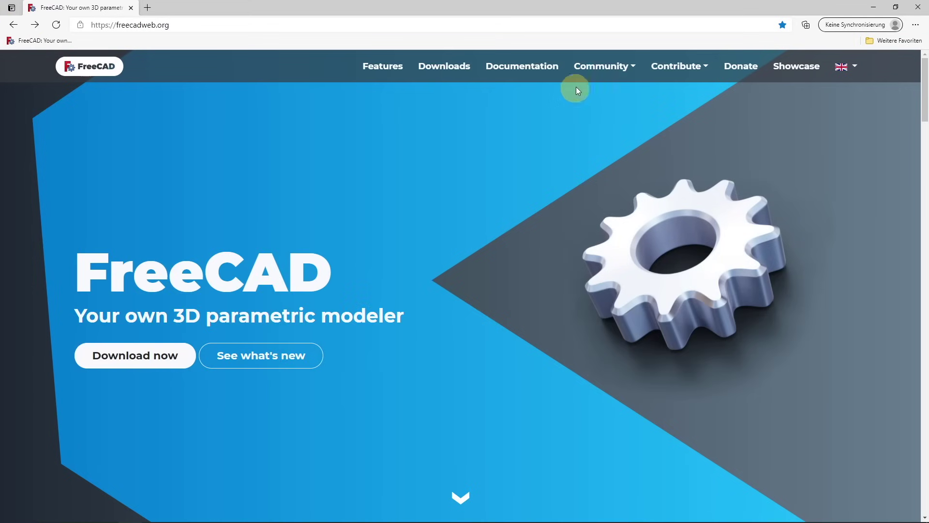
- Check the website's community and contribution links, and review the installers offered for each platform on the Downloads page
{"action": "left_click", "coordinate": [618, 73]}
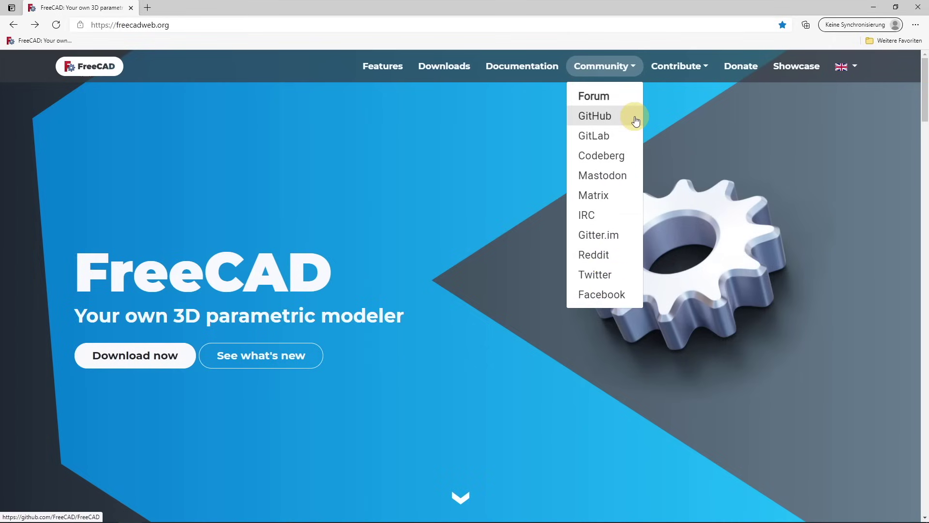
{"action": "left_click", "coordinate": [700, 72]}
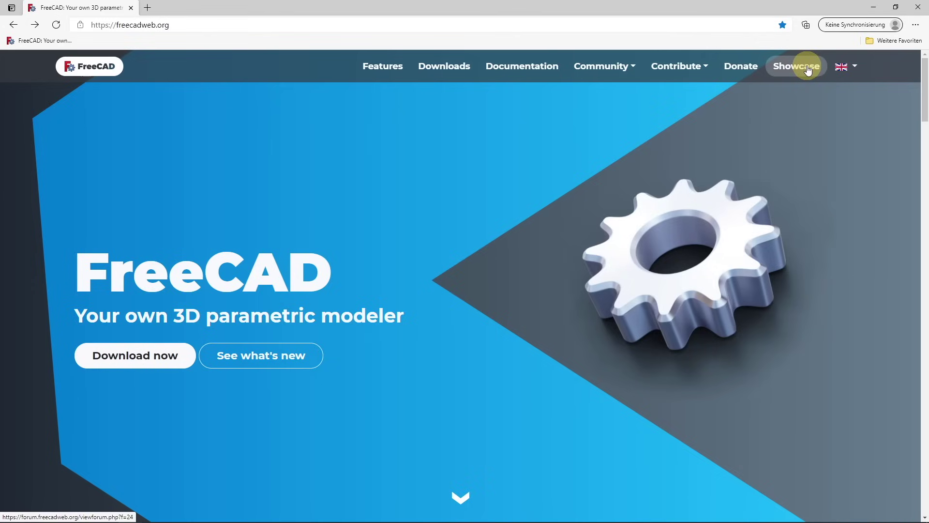
{"action": "left_click", "coordinate": [457, 68]}
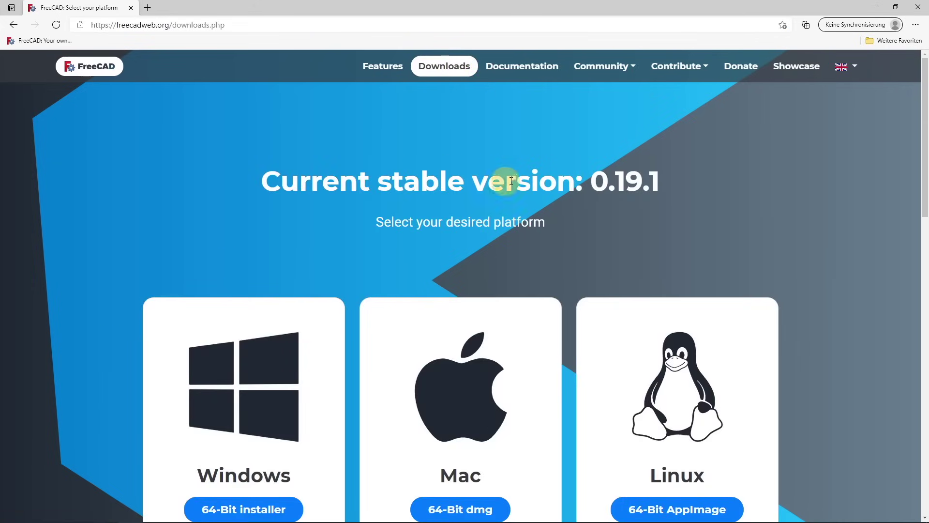
{"action": "scroll", "coordinate": [668, 190], "scroll_direction": "down", "scroll_amount": 1}
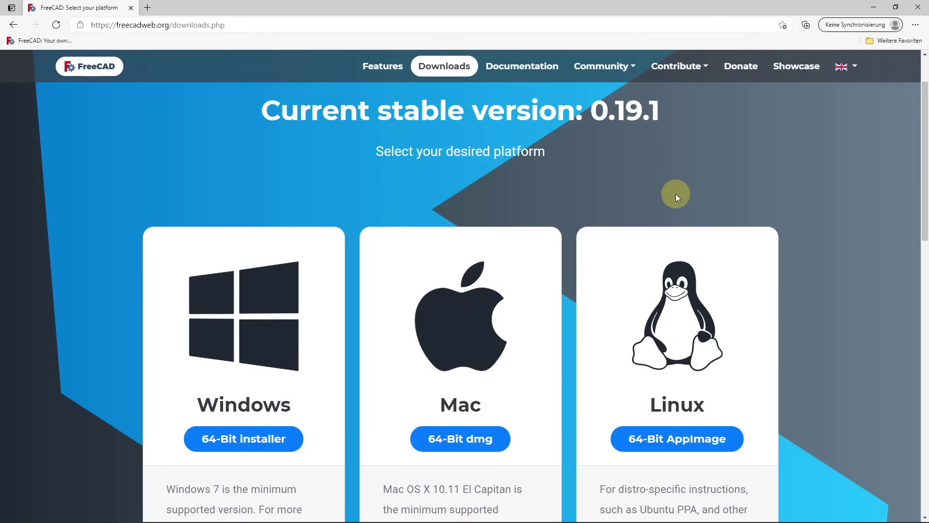
{"action": "scroll", "coordinate": [675, 194], "scroll_direction": "down", "scroll_amount": 1}
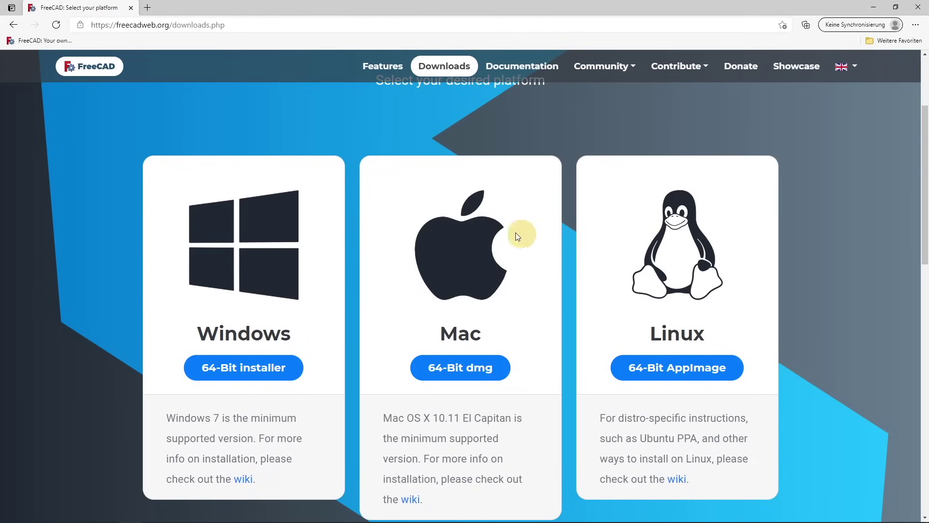
{"action": "scroll", "coordinate": [492, 228], "scroll_direction": "down", "scroll_amount": 1}
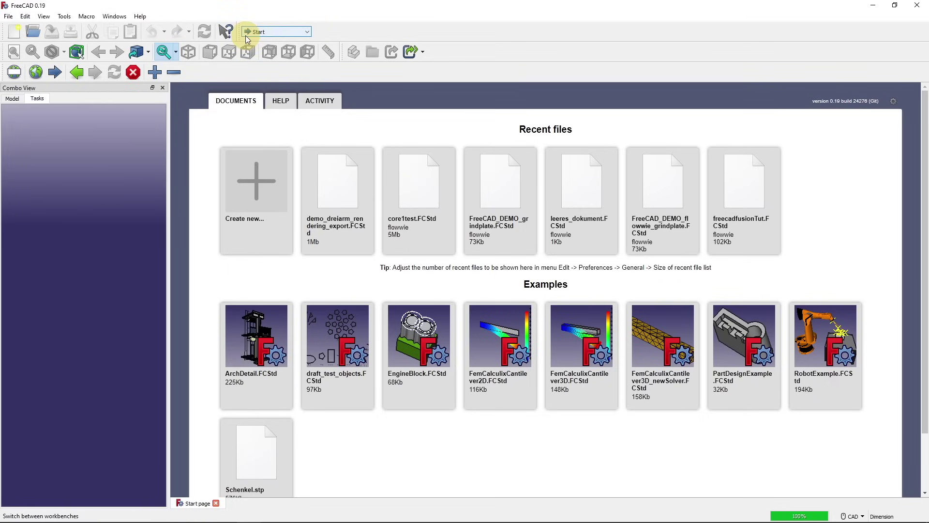
- In FreeCAD, examine the list of available workbenches and the recent files and examples on the start page
{"action": "left_click", "coordinate": [306, 32]}
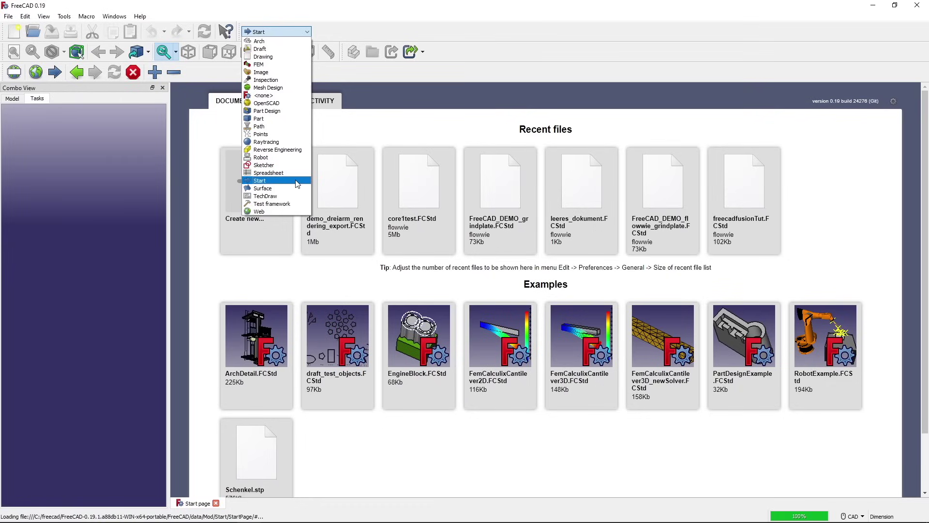
{"action": "left_click", "coordinate": [217, 80]}
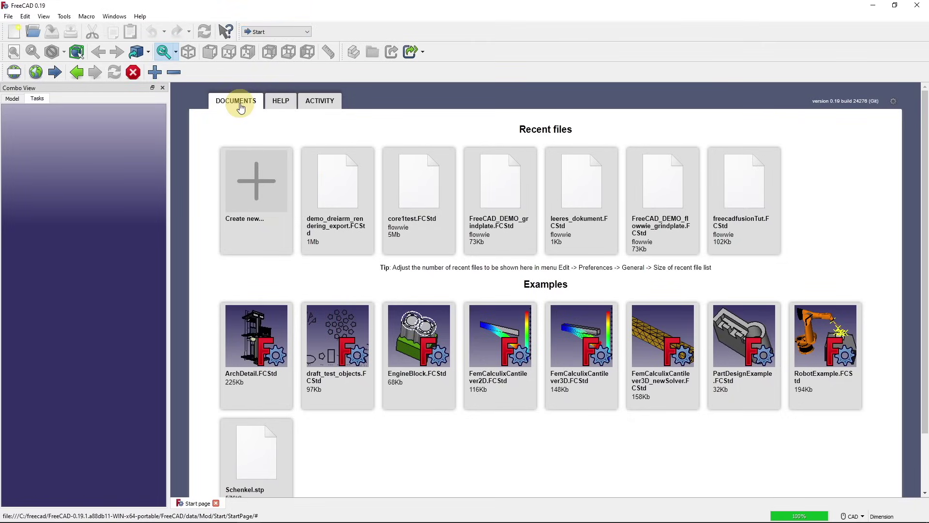
{"action": "scroll", "coordinate": [241, 108], "scroll_direction": "down", "scroll_amount": 1}
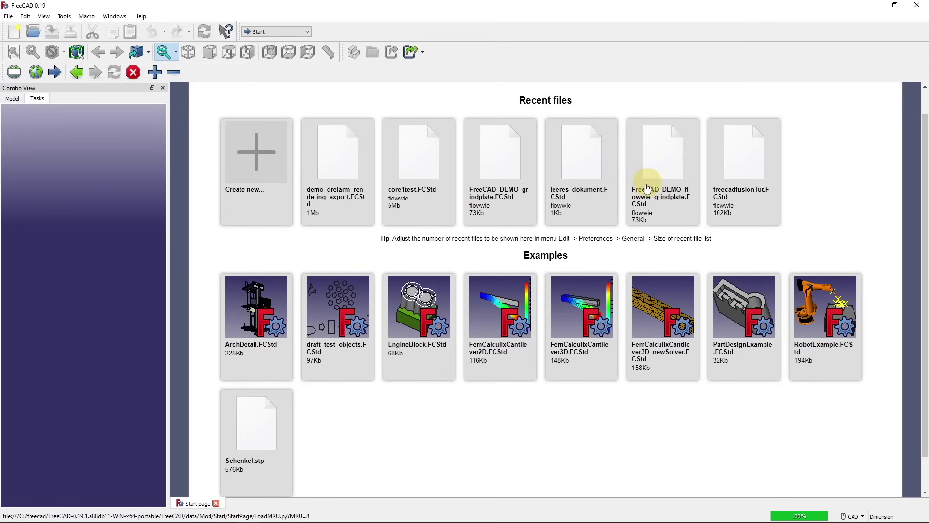
{"action": "scroll", "coordinate": [609, 214], "scroll_direction": "down", "scroll_amount": 1}
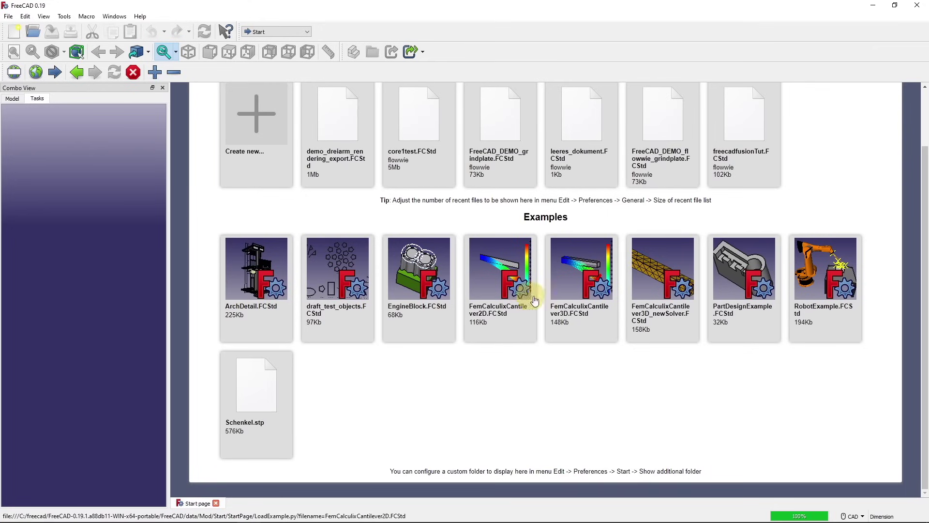
{"action": "left_click", "coordinate": [613, 317]}
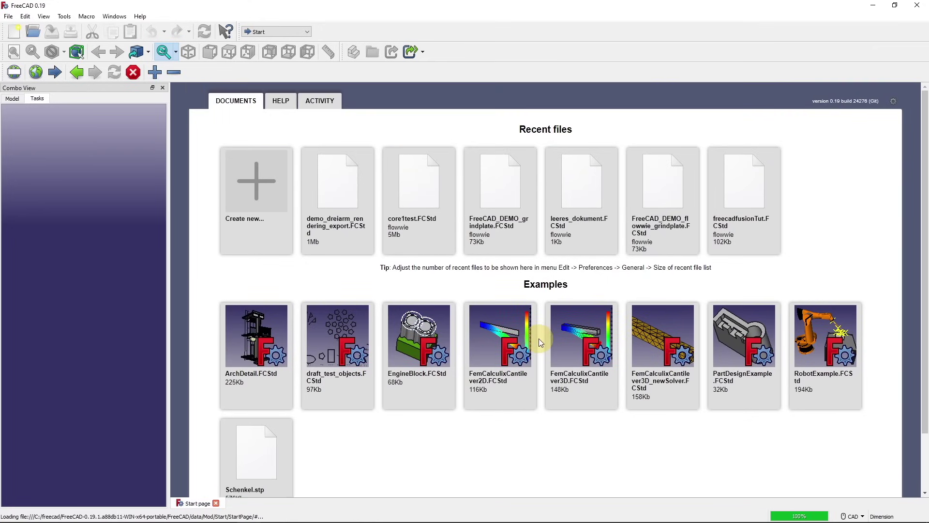
- Review the start page's help documentation and recent commits, and return to its documents overview
{"action": "left_click", "coordinate": [281, 101]}
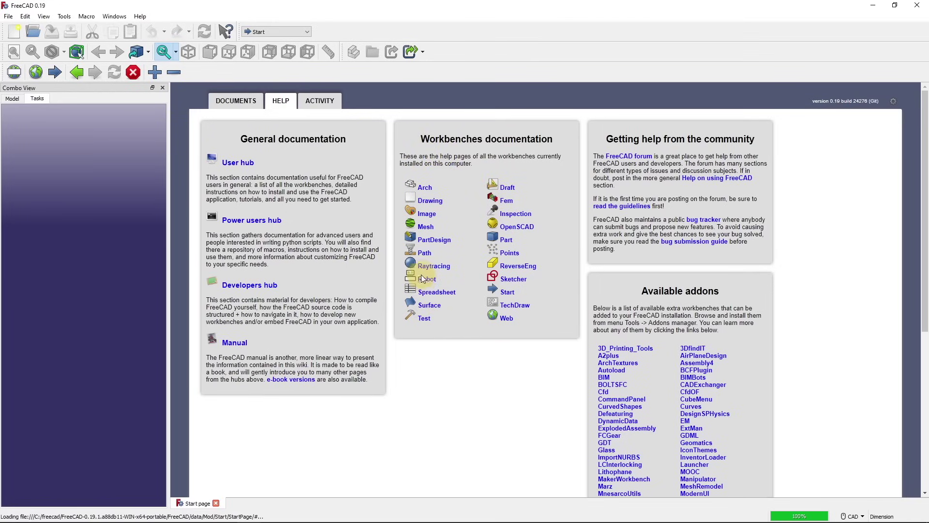
{"action": "left_click", "coordinate": [318, 100]}
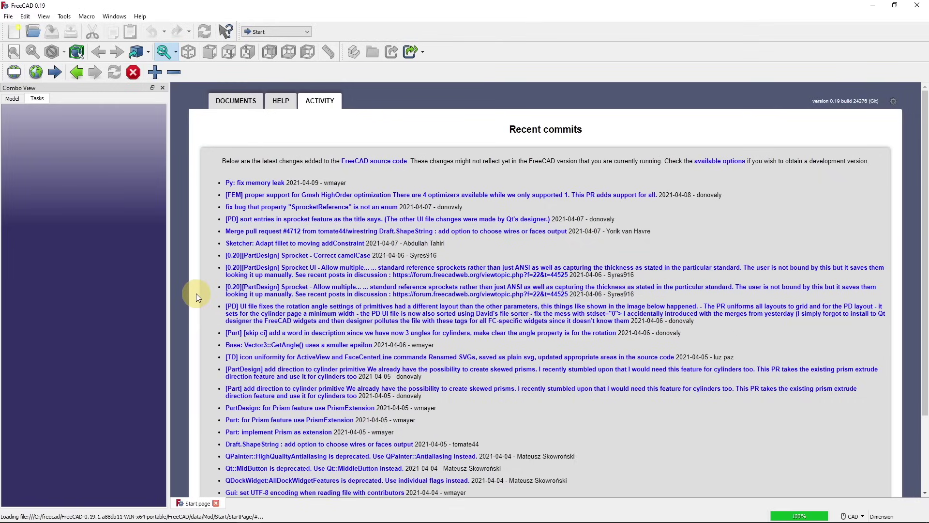
{"action": "left_click", "coordinate": [235, 100]}
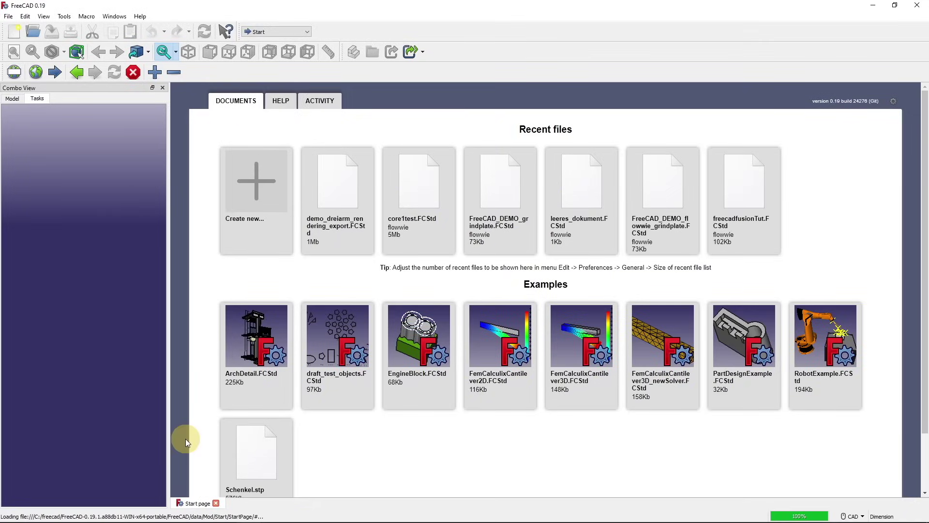
- Close the start page and switch to the Part Design workbench
{"action": "left_click", "coordinate": [216, 503]}
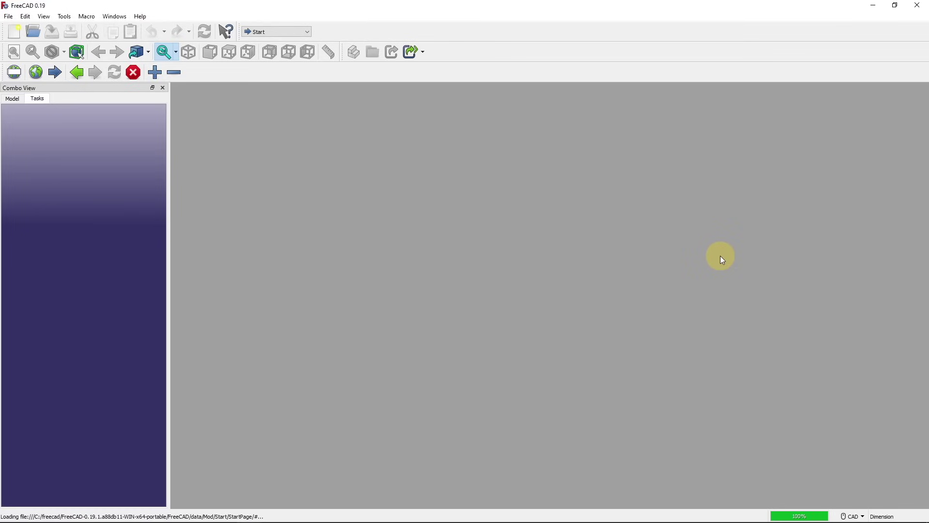
{"action": "left_click", "coordinate": [267, 32]}
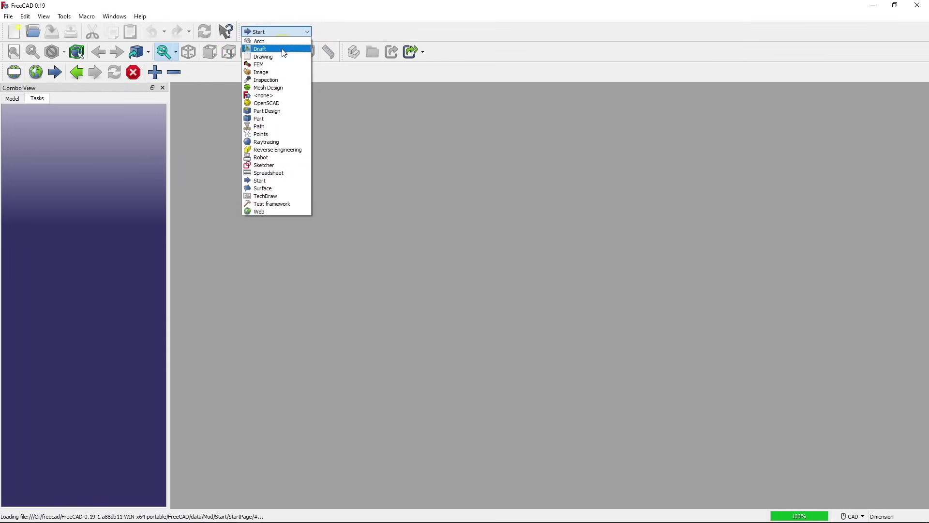
{"action": "left_click", "coordinate": [278, 112]}
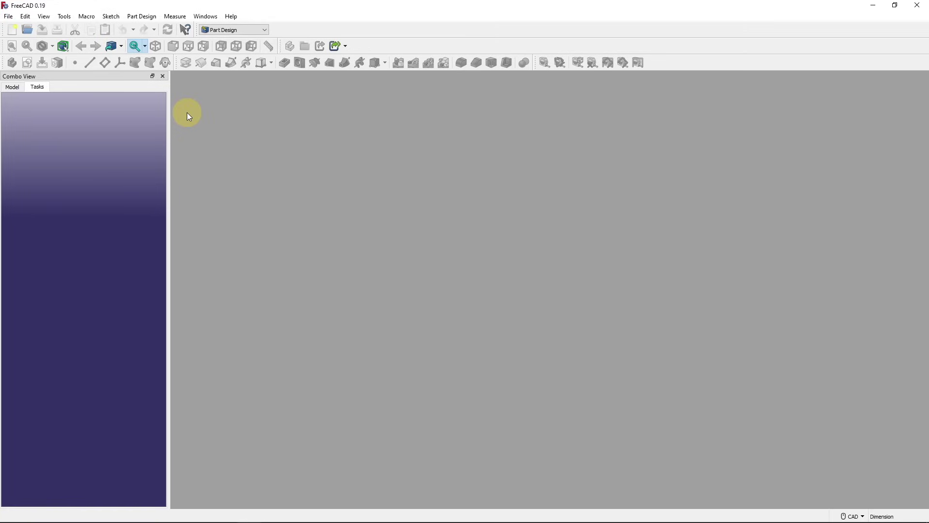
- Open the program preferences at the General settings and move the dialog closer to the Combo View
{"action": "left_click", "coordinate": [27, 17]}
{"action": "left_click", "coordinate": [83, 207]}
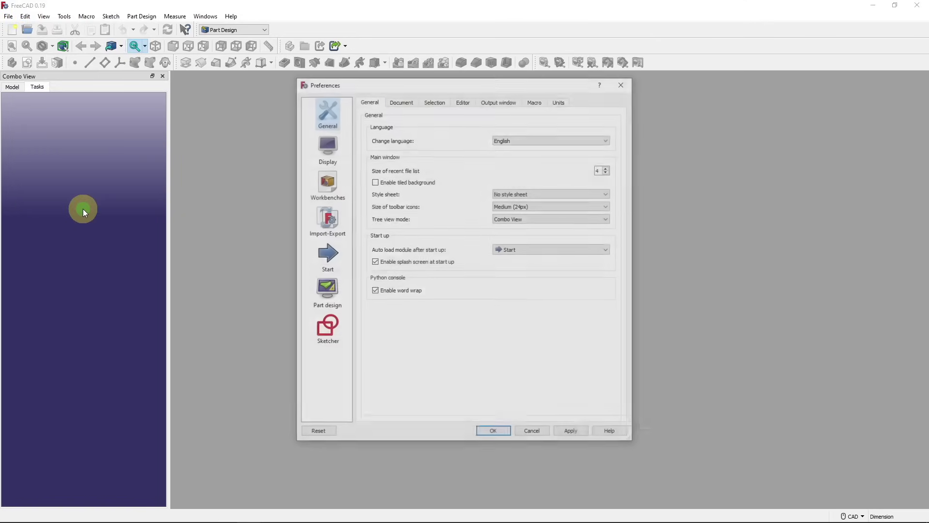
{"action": "left_click_drag", "start_coordinate": [382, 86], "coordinate": [277, 98]}
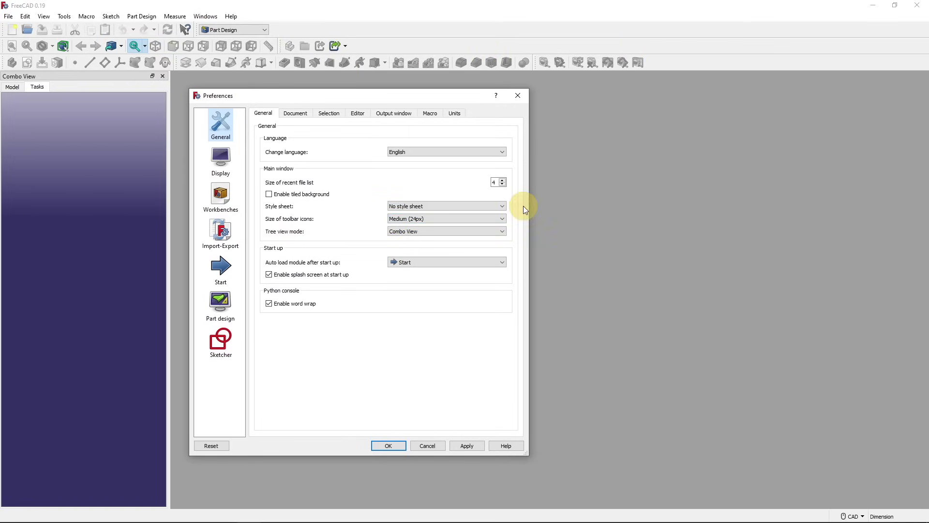
- Set the toolbar icon size to Large (32px) and the module loaded after start-up to Part Design, applying both settings
{"action": "left_click", "coordinate": [480, 223]}
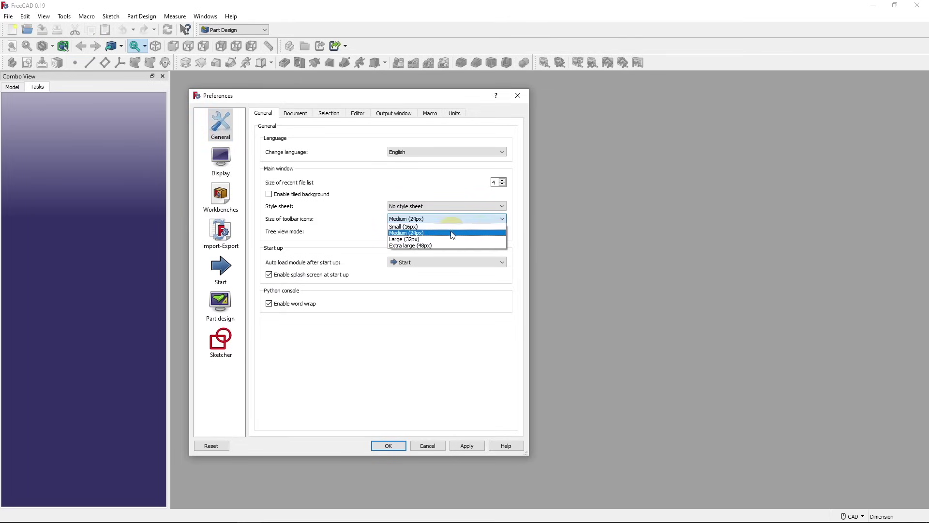
{"action": "left_click", "coordinate": [436, 239]}
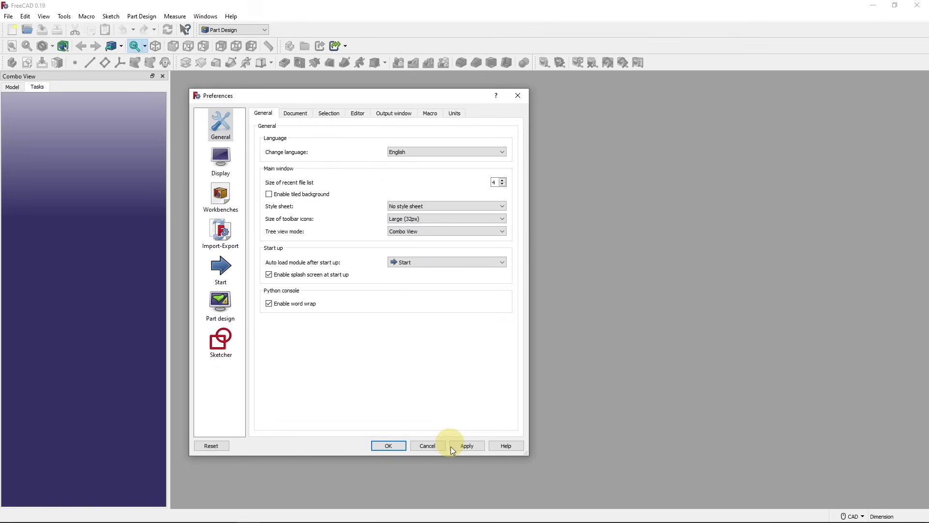
{"action": "left_click", "coordinate": [477, 445]}
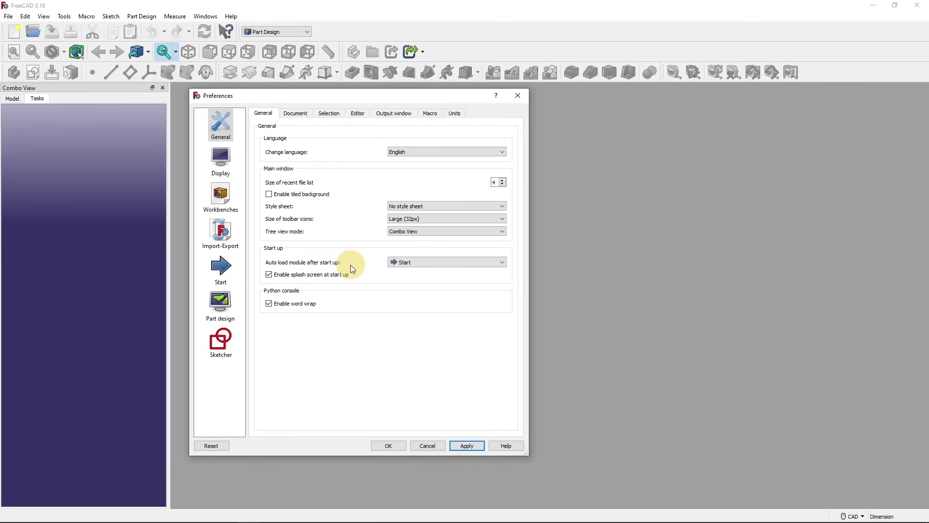
{"action": "left_click", "coordinate": [424, 262]}
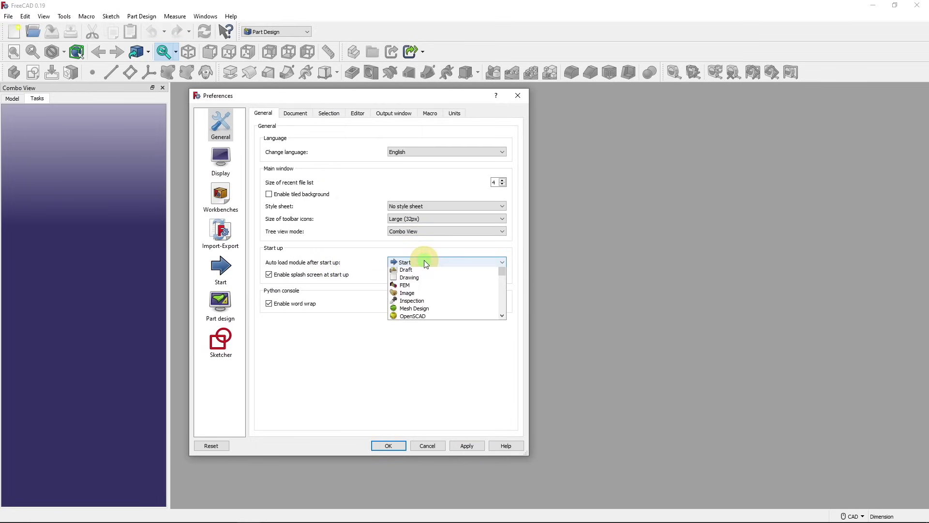
{"action": "left_click", "coordinate": [429, 279]}
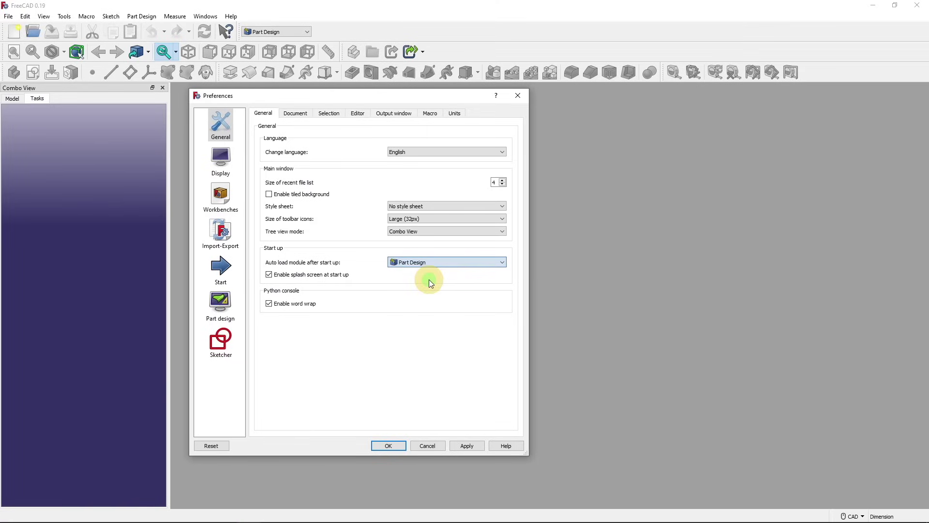
{"action": "left_click", "coordinate": [471, 446]}
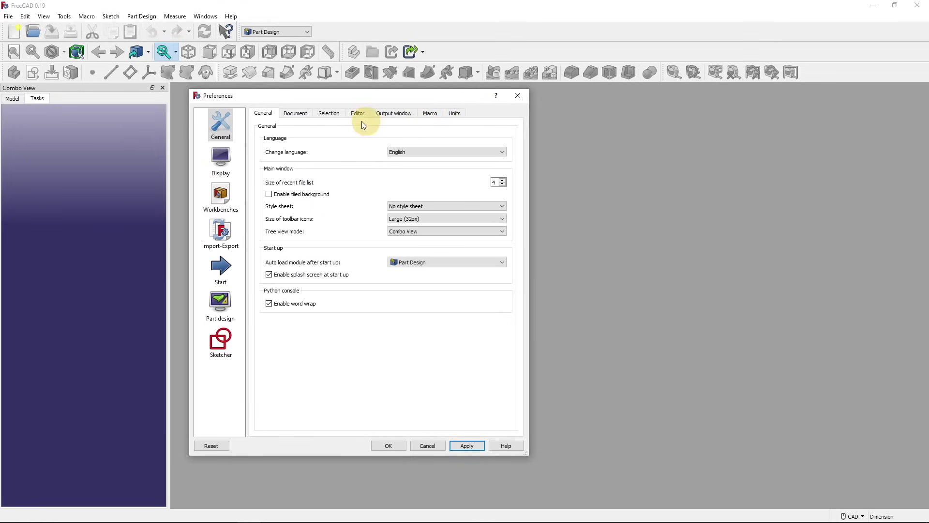
- Review the General preferences for Document, Selection, Editor, Output window, Macro and Units, and return to the main General page
{"action": "left_click", "coordinate": [299, 115]}
{"action": "left_click", "coordinate": [330, 114]}
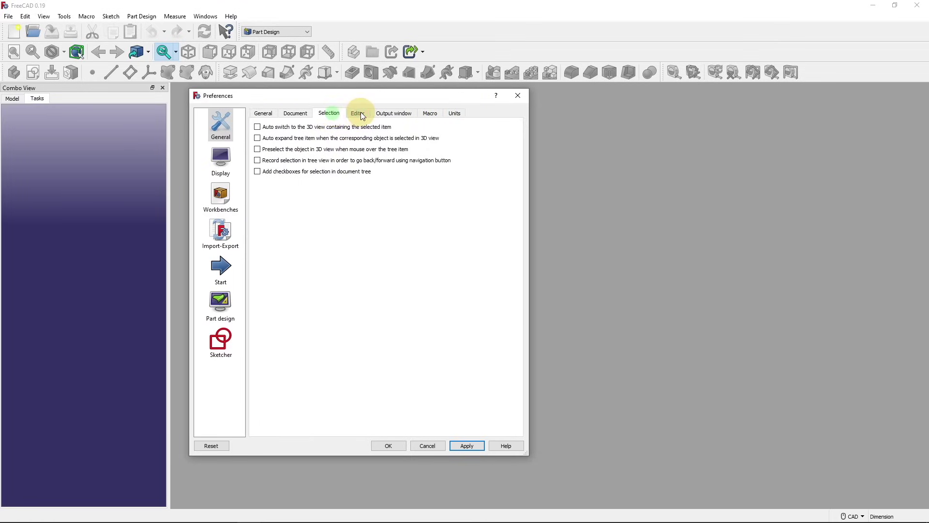
{"action": "left_click", "coordinate": [358, 113]}
{"action": "left_click", "coordinate": [393, 113]}
{"action": "left_click", "coordinate": [432, 113]}
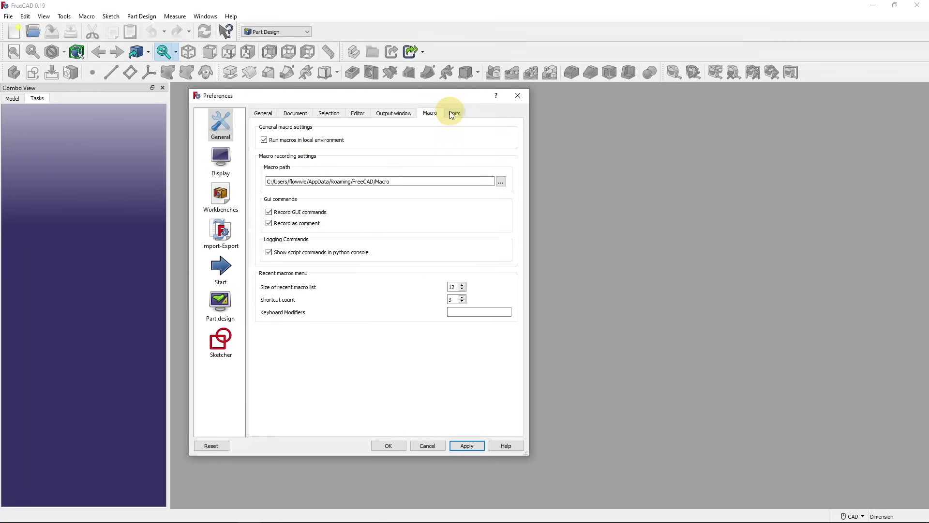
{"action": "left_click", "coordinate": [452, 113]}
{"action": "left_click", "coordinate": [266, 114]}
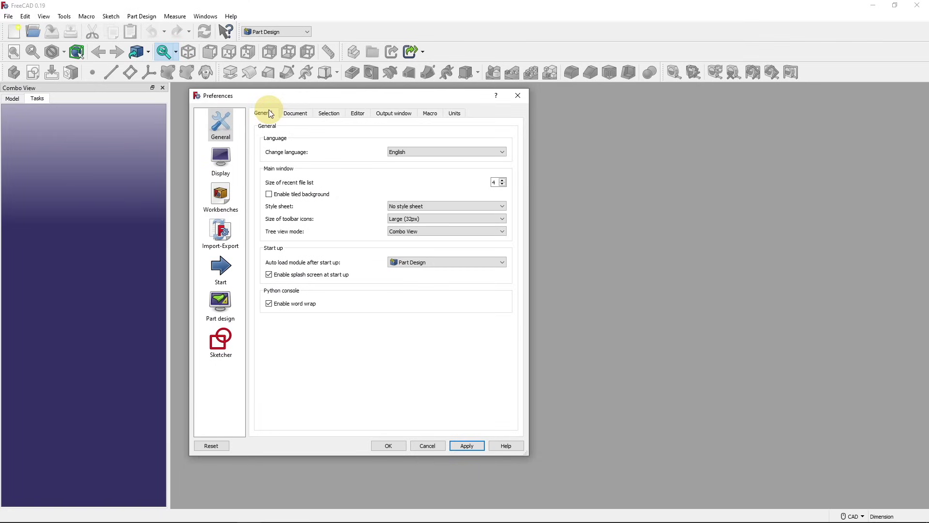
- In the 3D view display preferences, set anti-aliasing to MSAA 4x and the pick radius to 8 px, and apply
{"action": "left_click", "coordinate": [220, 160]}
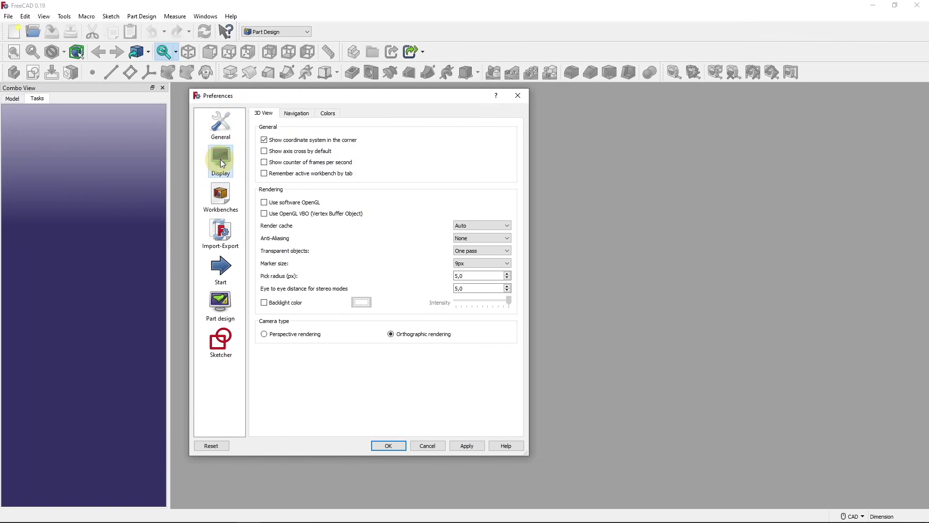
{"action": "left_click", "coordinate": [471, 238]}
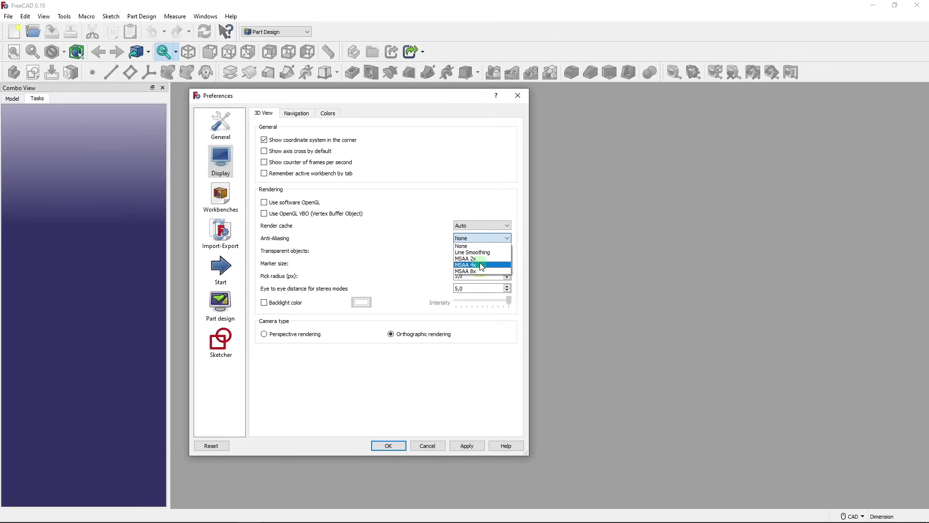
{"action": "left_click", "coordinate": [482, 265]}
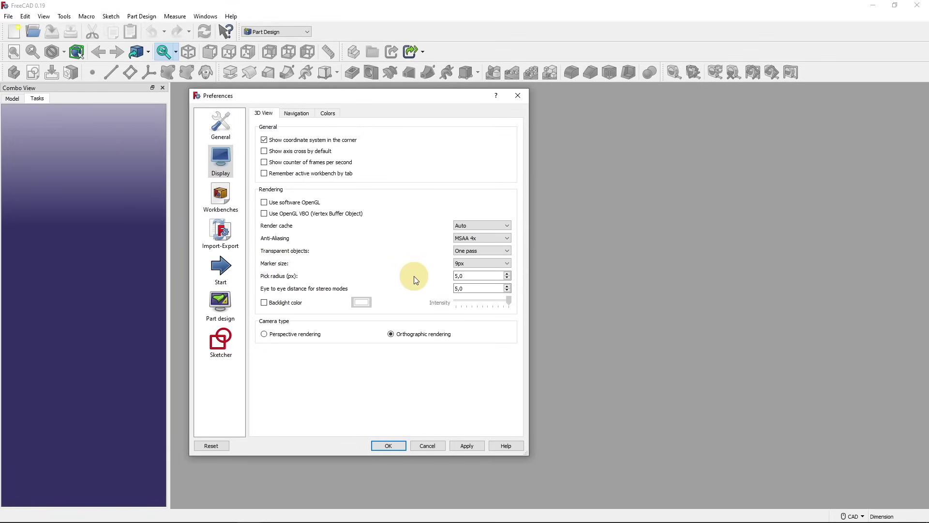
{"action": "double_click", "coordinate": [462, 276]}
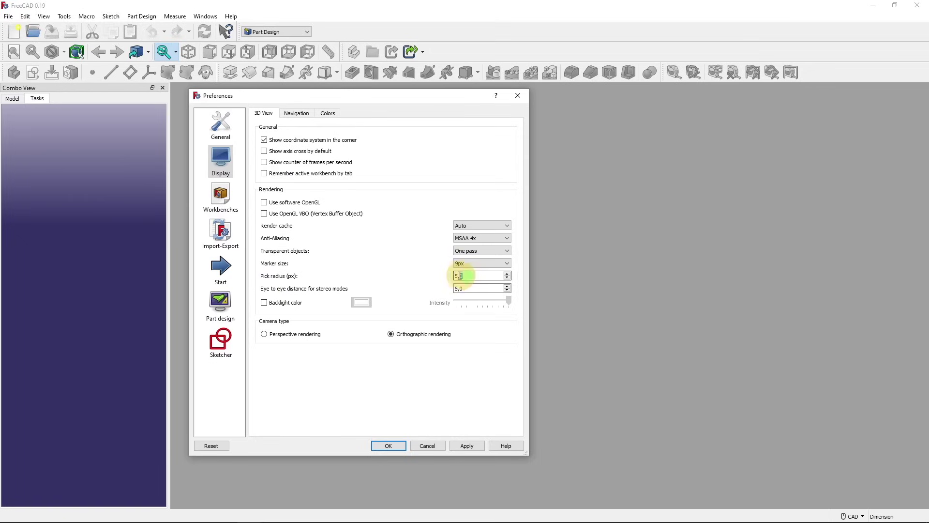
{"action": "type", "text": "8"}
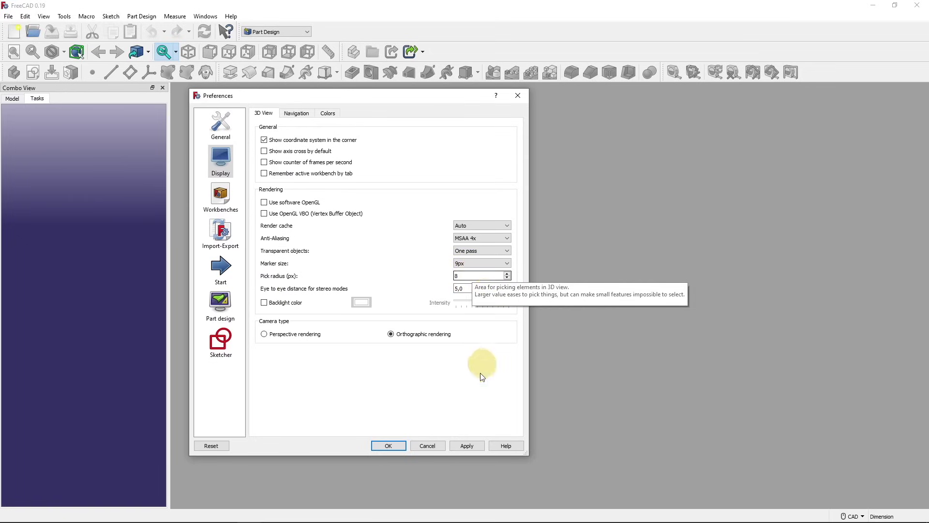
{"action": "left_click", "coordinate": [468, 446]}
- Choose CAD as the 3D navigation style in the display navigation preferences
{"action": "left_click", "coordinate": [292, 114]}
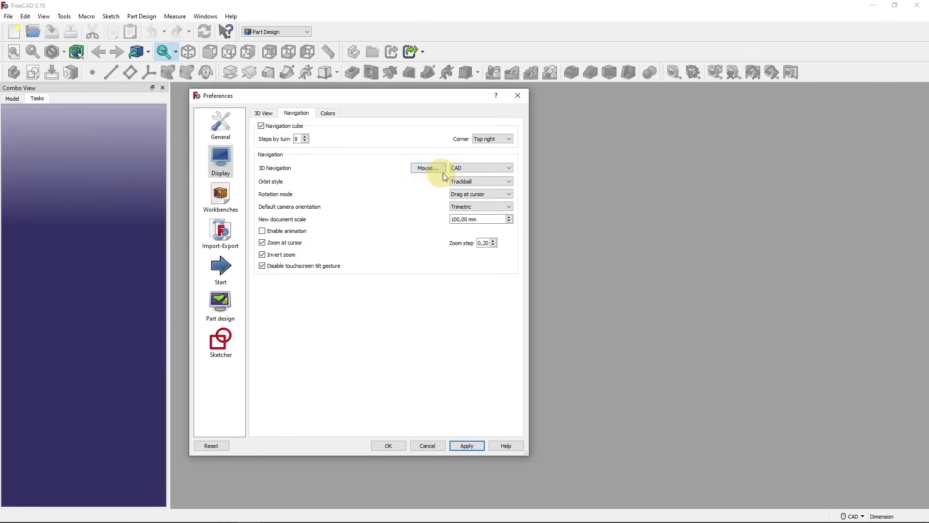
{"action": "left_click", "coordinate": [477, 169]}
{"action": "left_click", "coordinate": [469, 179]}
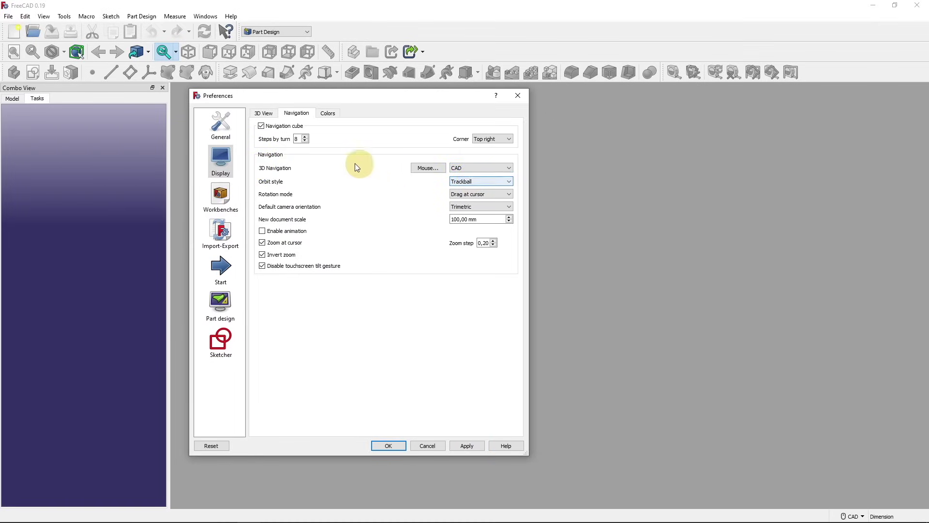
- Give the 3D view a simple background color with red, green and blue at 220, and apply the change
{"action": "left_click", "coordinate": [327, 114]}
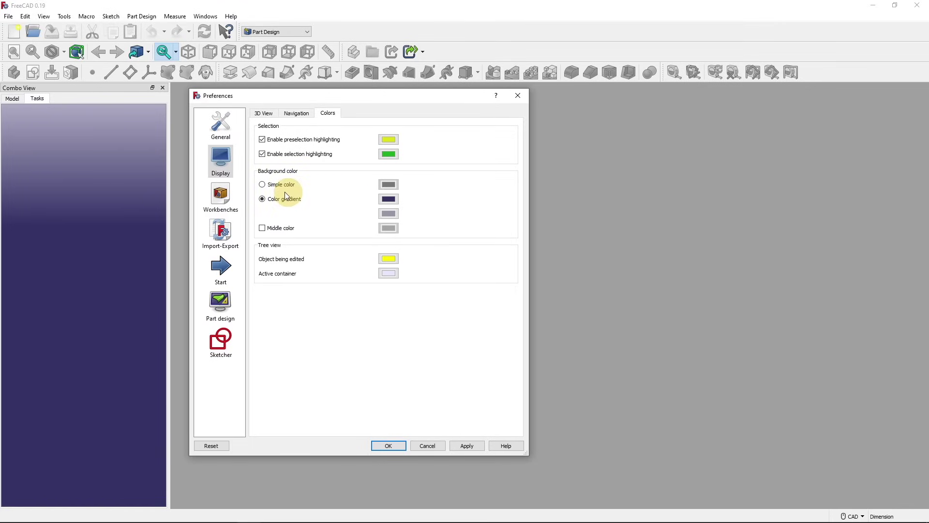
{"action": "left_click", "coordinate": [262, 184]}
{"action": "left_click", "coordinate": [388, 184]}
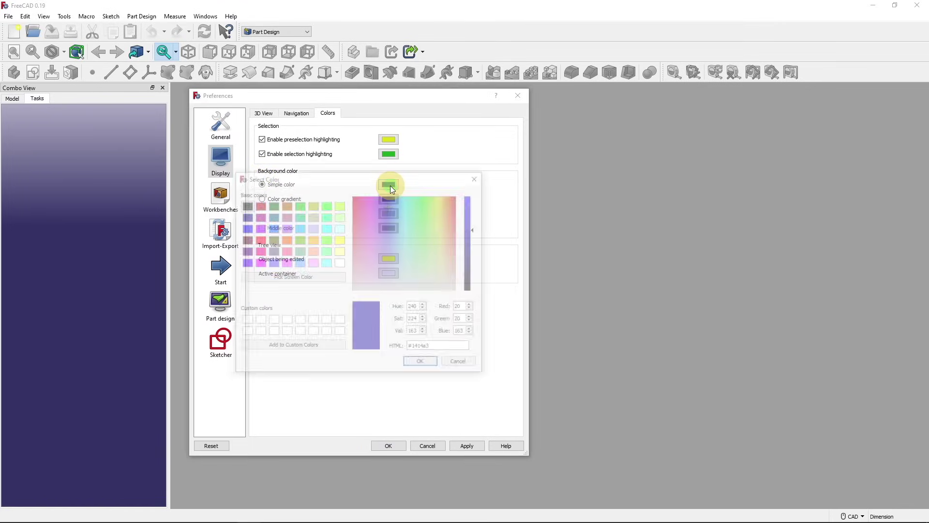
{"action": "double_click", "coordinate": [461, 307]}
{"action": "type", "text": "220"}
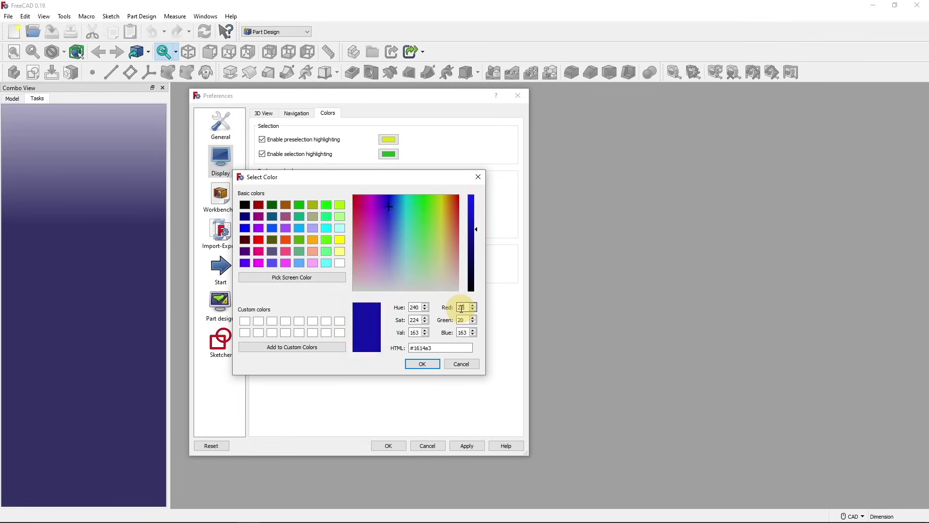
{"action": "key", "text": "Tab"}
{"action": "type", "text": "220"}
{"action": "key", "text": "Tab"}
{"action": "type", "text": "220"}
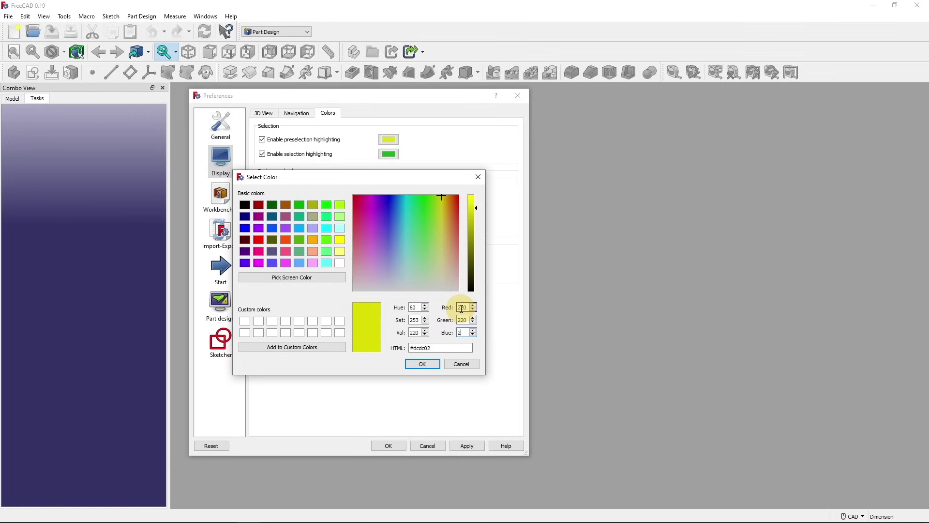
{"action": "left_click", "coordinate": [424, 363]}
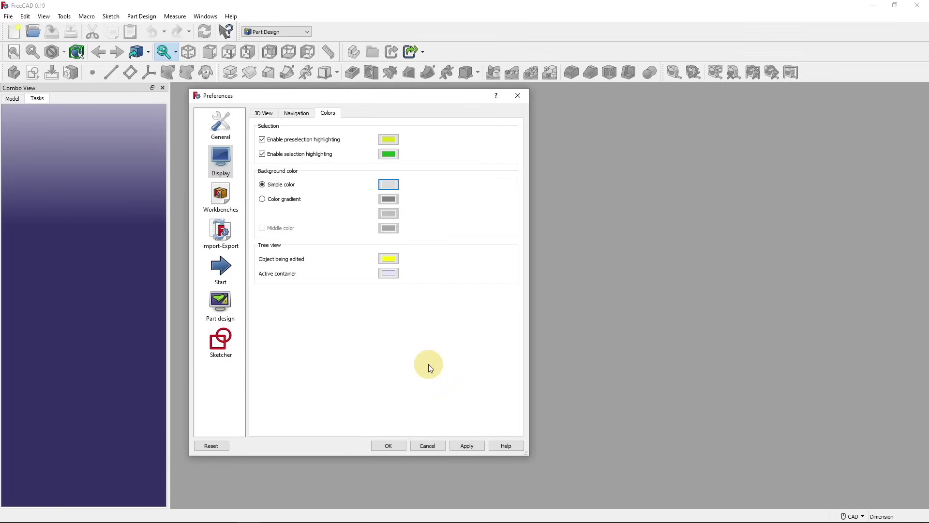
{"action": "left_click", "coordinate": [472, 445]}
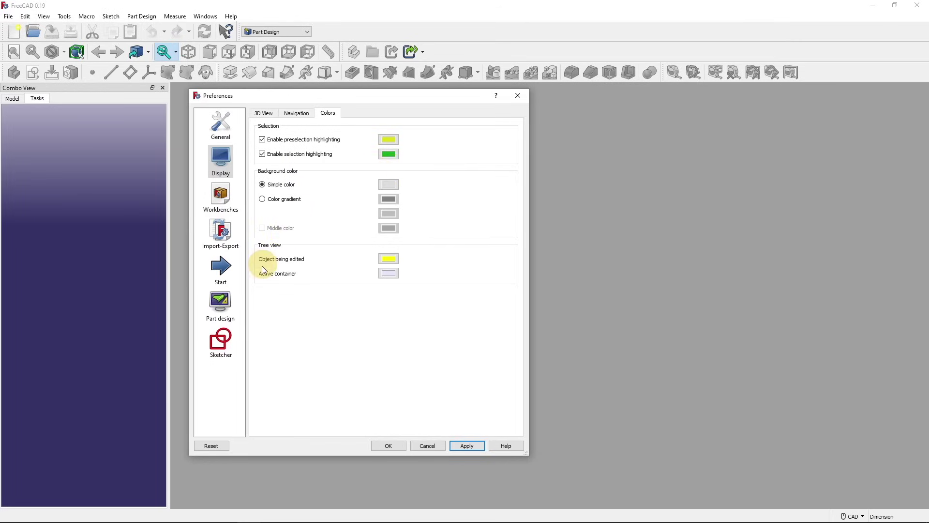
- In the Part Design preferences, enable automatic model checking and refining after boolean operations, and automatic refining after sketch-based operations
{"action": "left_click", "coordinate": [221, 304]}
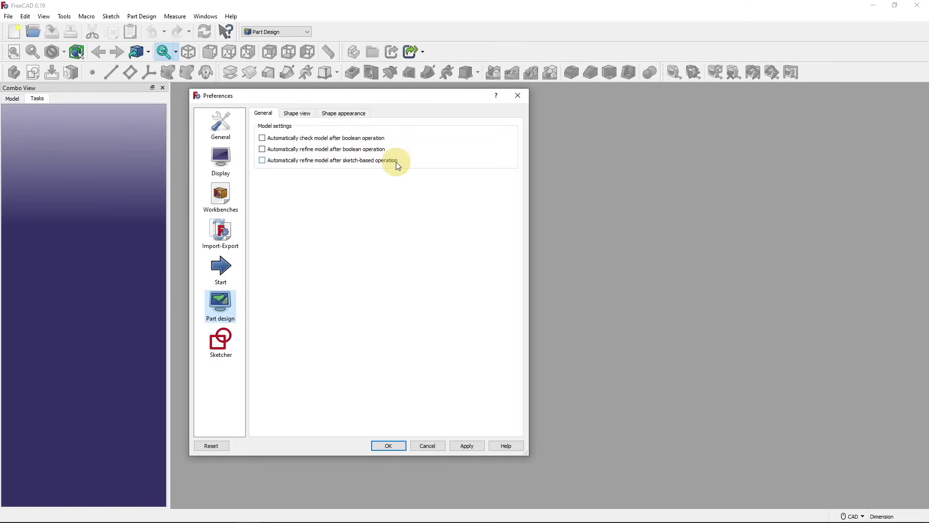
{"action": "left_click", "coordinate": [262, 139]}
{"action": "left_click", "coordinate": [262, 149]}
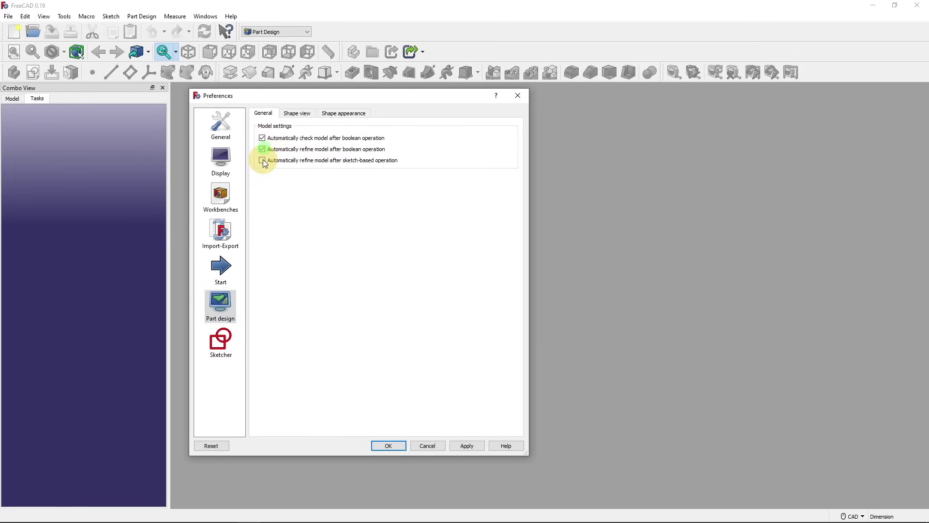
{"action": "left_click", "coordinate": [263, 161]}
- Set the maximum angular deflection of the Part Design shape view to 6° and apply the change
{"action": "left_click", "coordinate": [298, 115]}
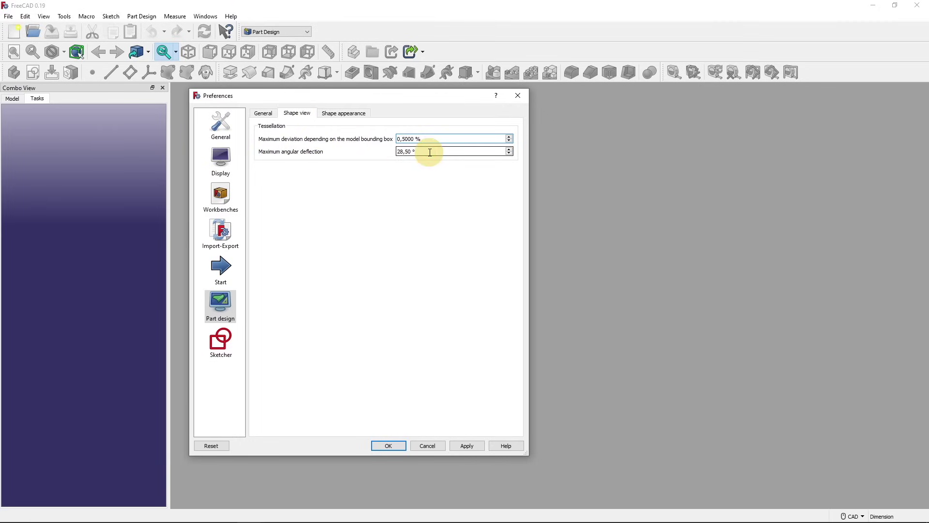
{"action": "left_click_drag", "start_coordinate": [425, 152], "coordinate": [383, 151]}
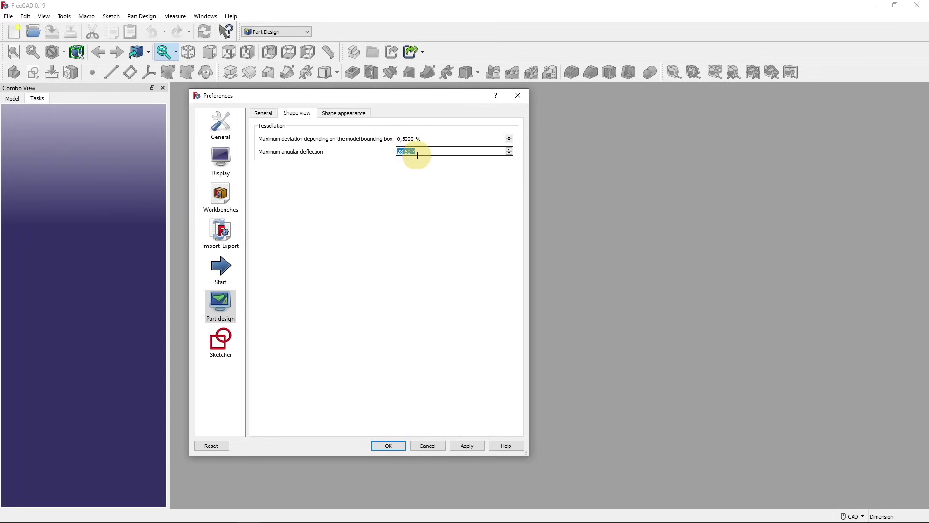
{"action": "type", "text": "6"}
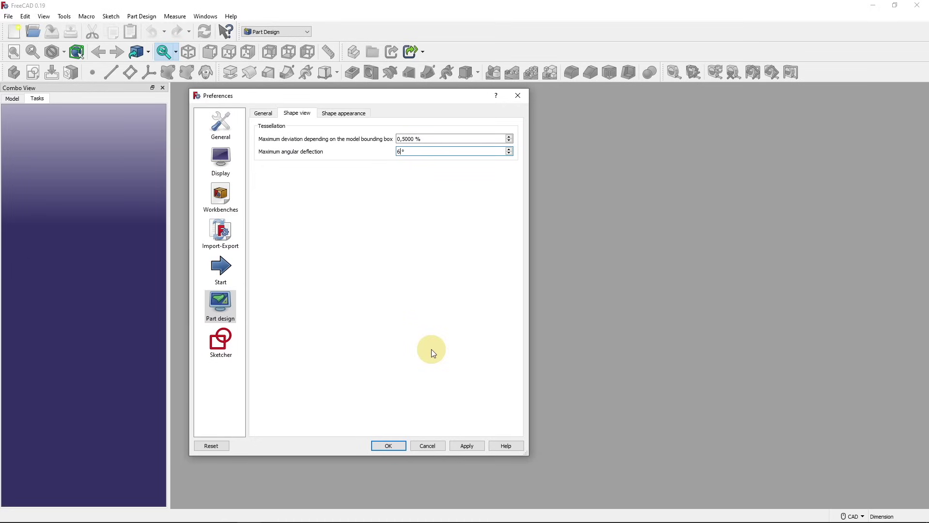
{"action": "left_click", "coordinate": [414, 151]}
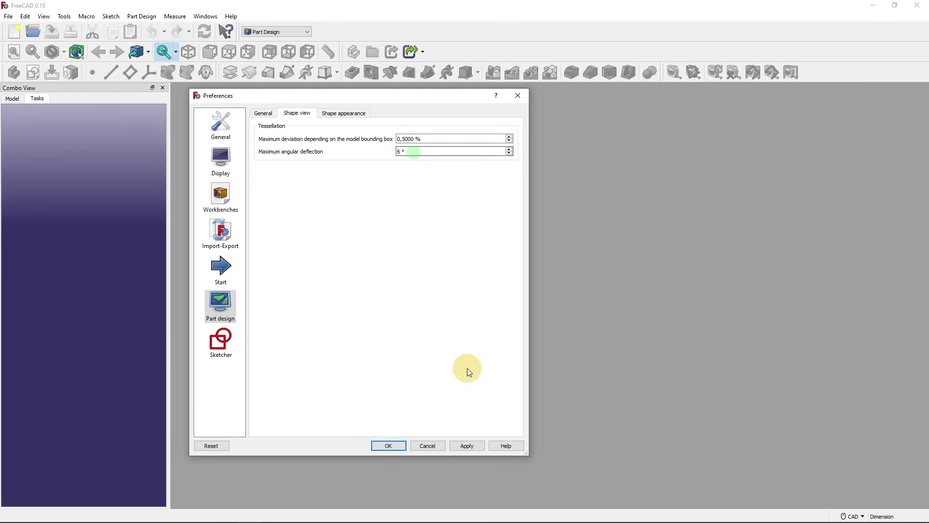
{"action": "left_click", "coordinate": [467, 446]}
- Set the default shape color to red, green and blue 98 in the Part Design shape appearance preferences, and apply it
{"action": "left_click", "coordinate": [347, 116]}
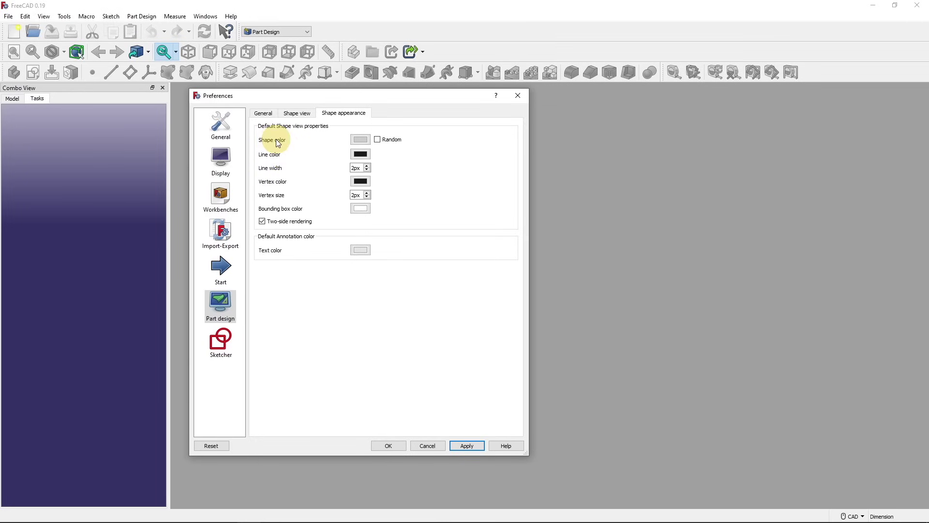
{"action": "left_click", "coordinate": [358, 140]}
{"action": "left_click", "coordinate": [471, 309]}
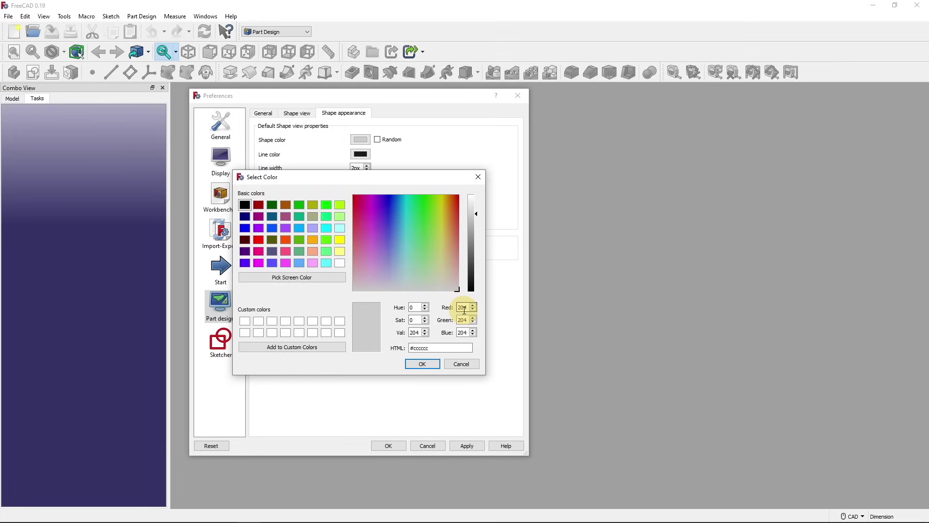
{"action": "type", "text": "98"}
{"action": "key", "text": "Tab"}
{"action": "type", "text": "98"}
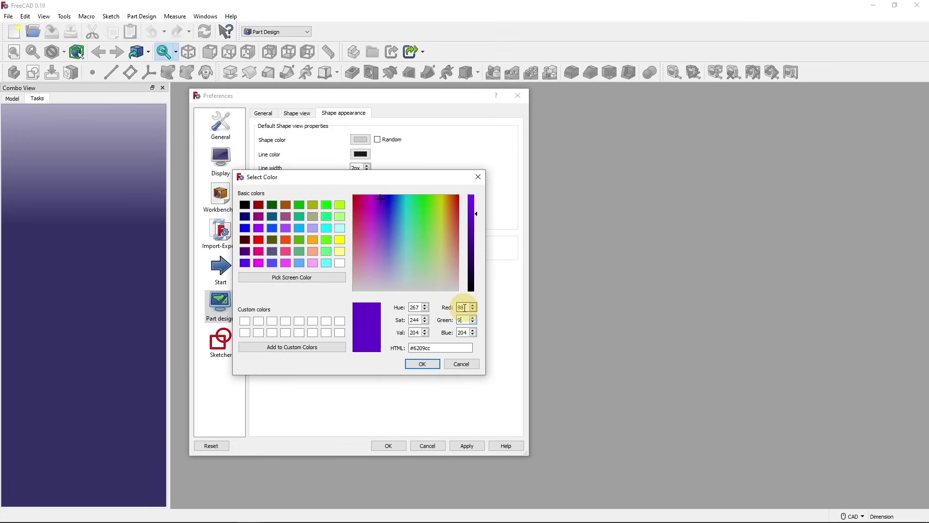
{"action": "key", "text": "Tab"}
{"action": "type", "text": "98"}
{"action": "key", "text": "Tab"}
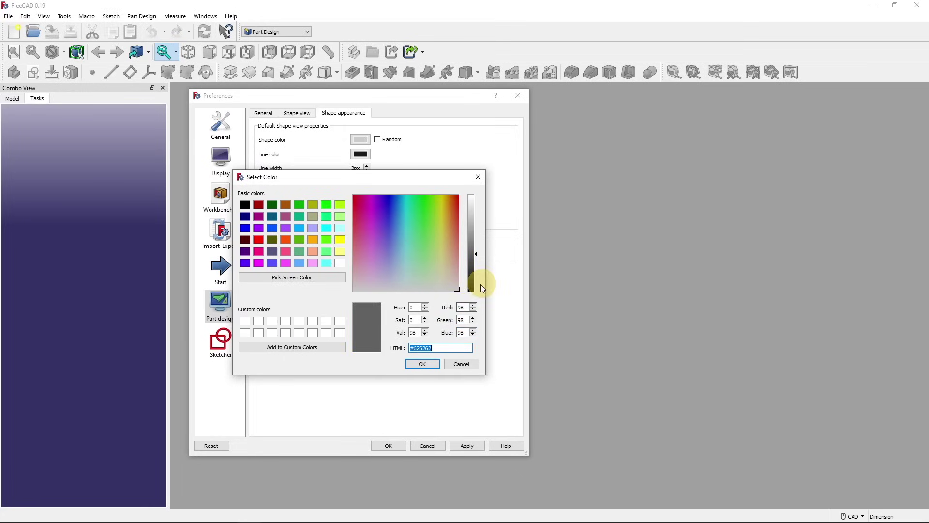
{"action": "left_click", "coordinate": [425, 363]}
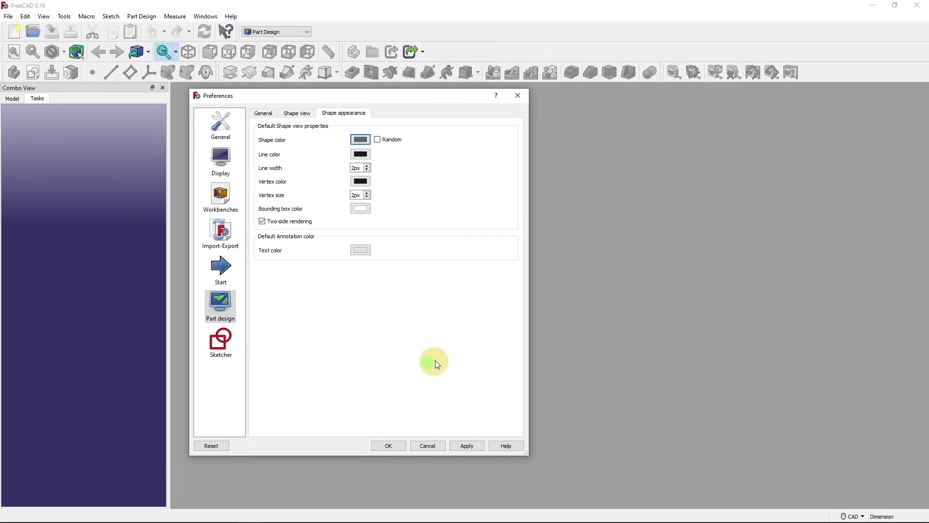
{"action": "left_click", "coordinate": [469, 441]}
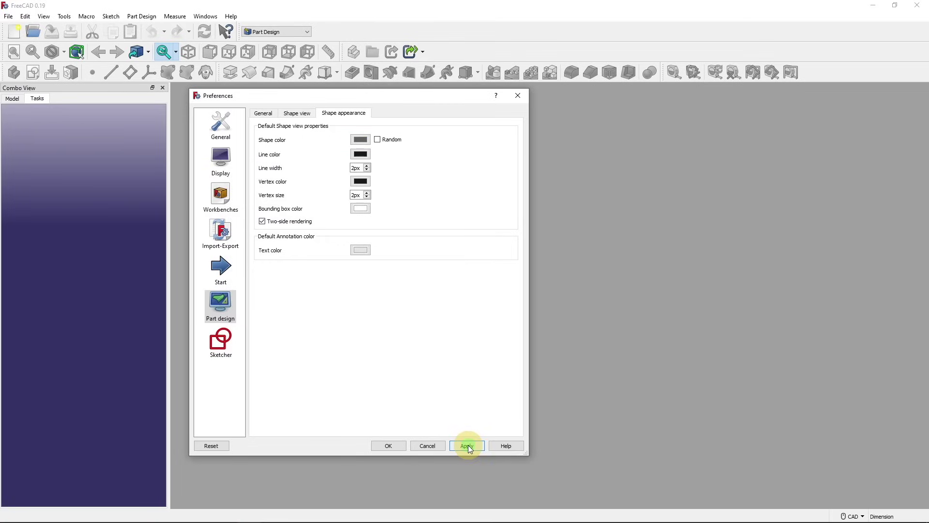
- Review the Sketcher general, display and color preferences, and check them against the color settings of the 3D display
{"action": "left_click", "coordinate": [217, 345]}
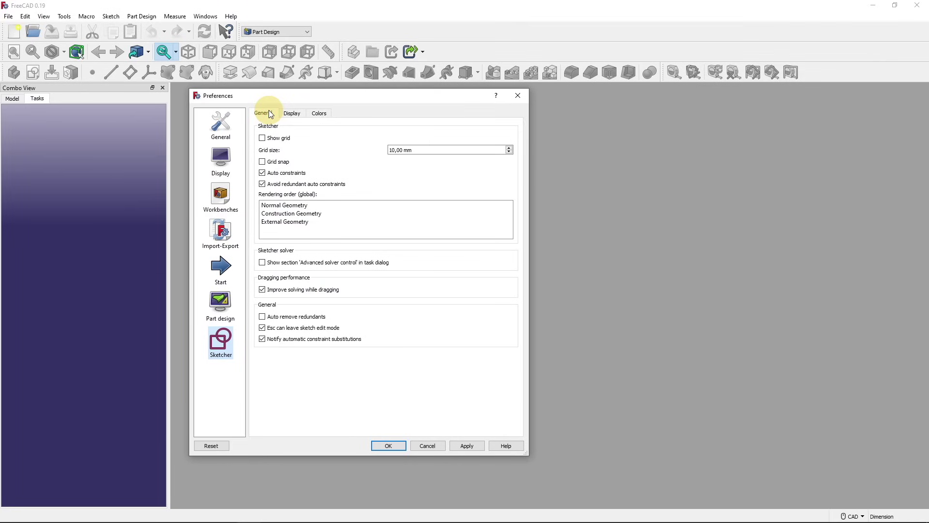
{"action": "left_click", "coordinate": [293, 112]}
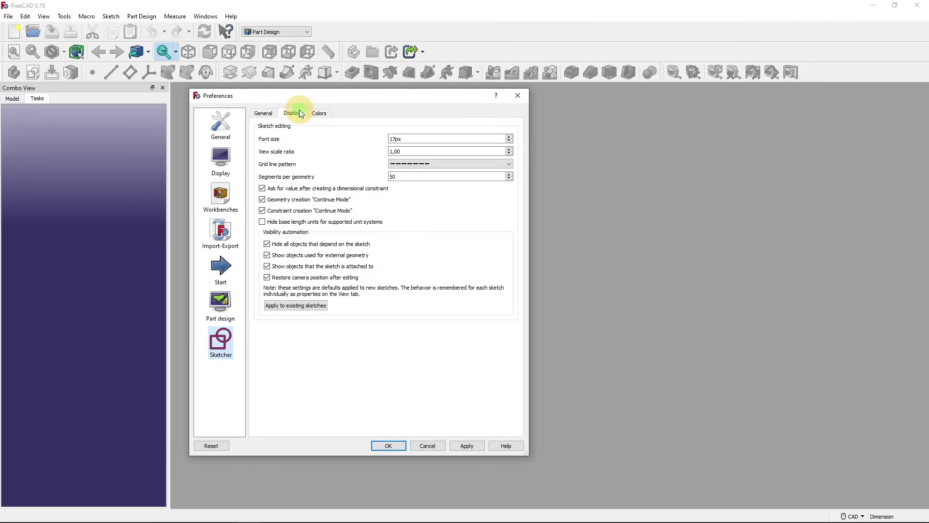
{"action": "left_click", "coordinate": [324, 115]}
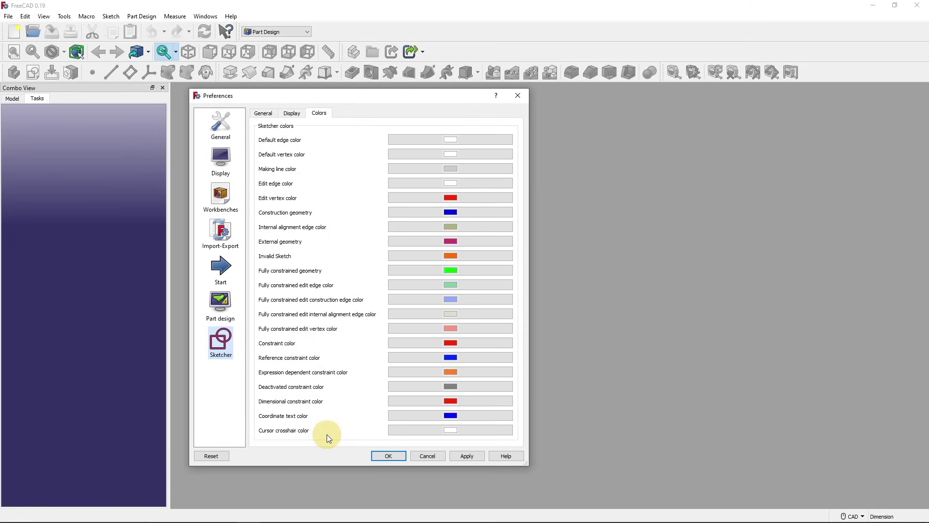
{"action": "left_click", "coordinate": [220, 160]}
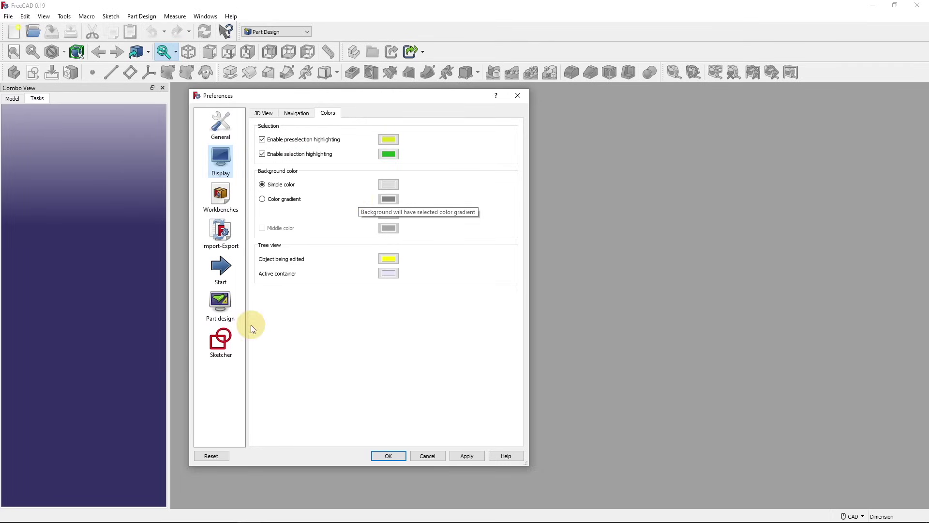
{"action": "left_click", "coordinate": [221, 342]}
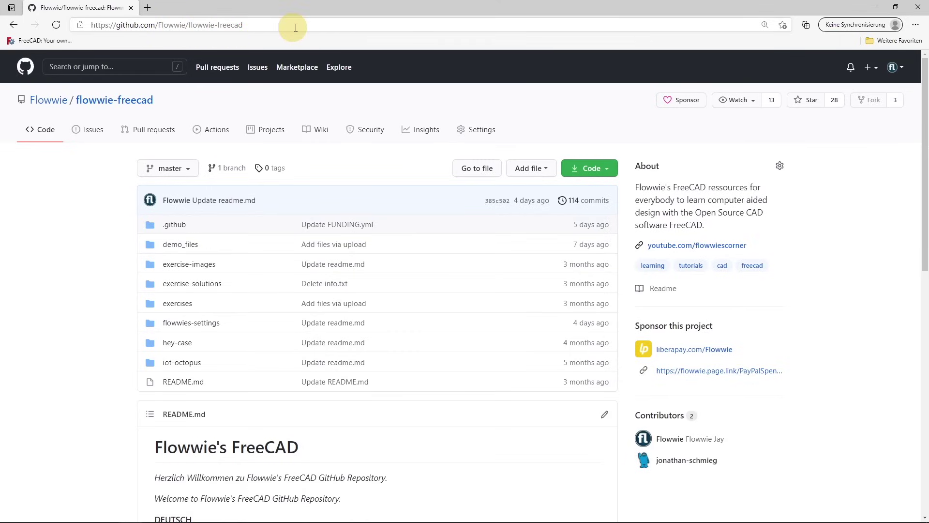
- In the browser, open FreeCAD_019_Flowwies_Color_Scheme_2021-03-27.pdf from the repository's flowwies-settings folder and examine its Sketcher and display color values
{"action": "left_click", "coordinate": [190, 322]}
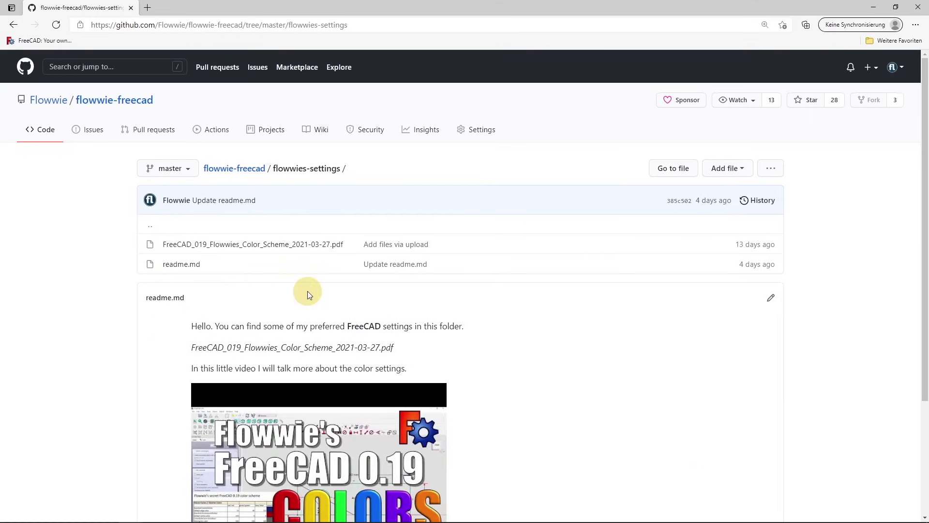
{"action": "scroll", "coordinate": [306, 291], "scroll_direction": "down", "scroll_amount": 1}
{"action": "scroll", "coordinate": [332, 292], "scroll_direction": "down", "scroll_amount": 2}
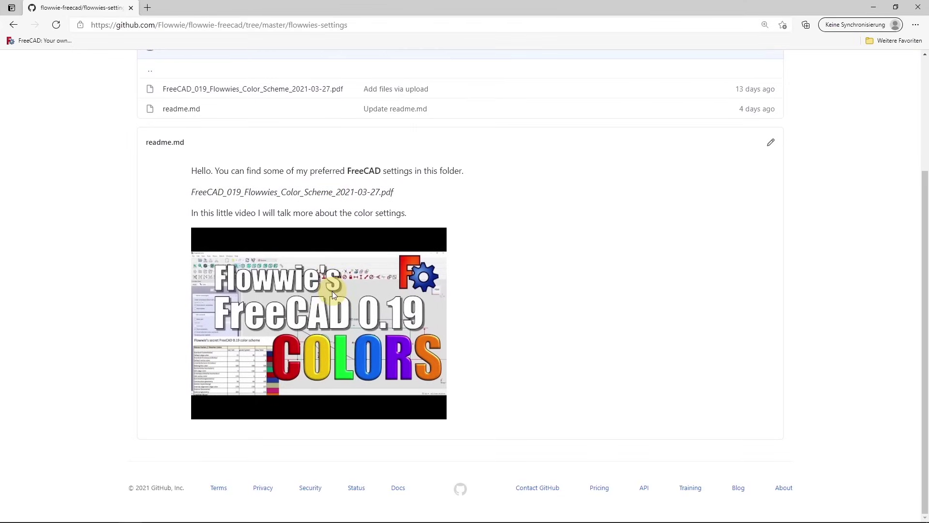
{"action": "left_click", "coordinate": [319, 91]}
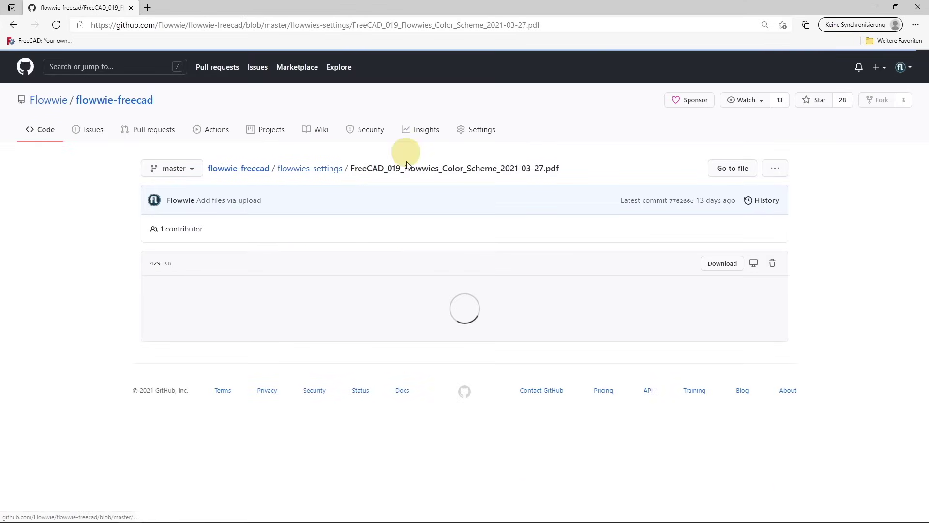
{"action": "scroll", "coordinate": [481, 259], "scroll_direction": "down", "scroll_amount": 10}
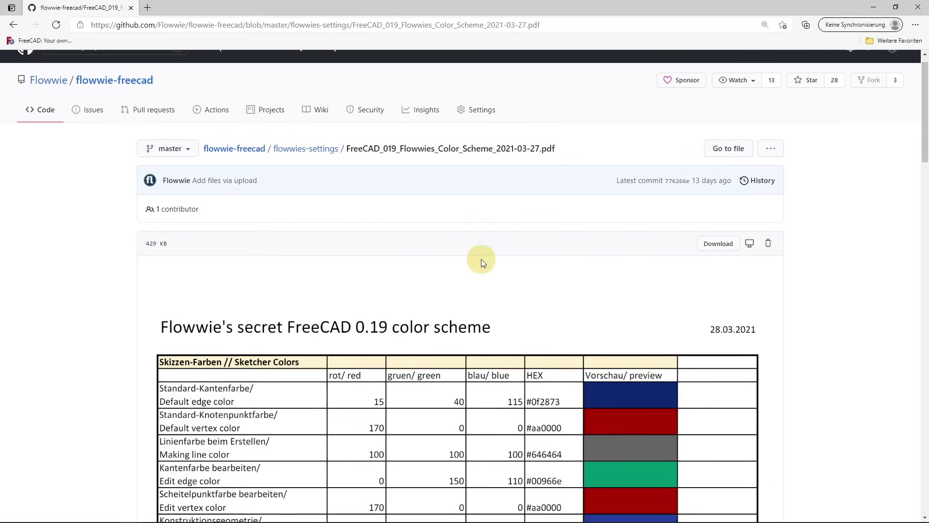
{"action": "scroll", "coordinate": [481, 260], "scroll_direction": "down", "scroll_amount": 9}
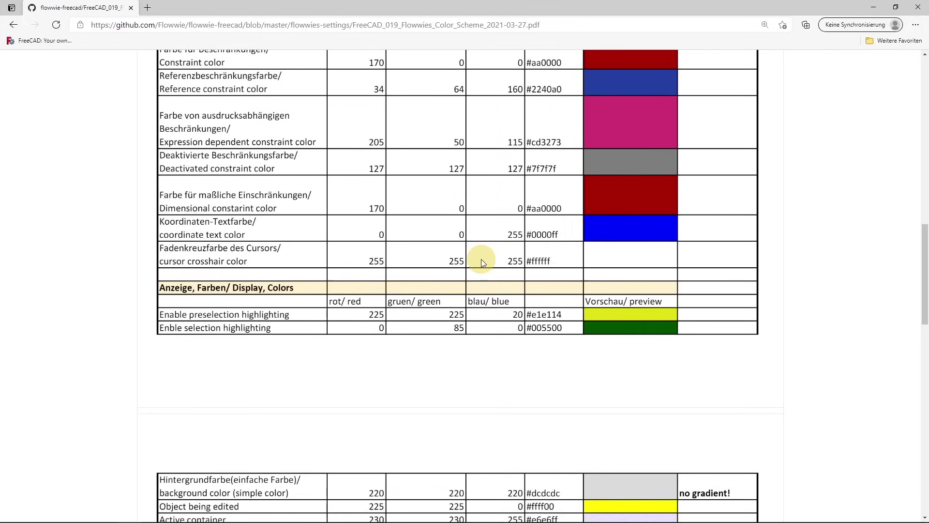
{"action": "scroll", "coordinate": [481, 260], "scroll_direction": "up", "scroll_amount": 6}
{"action": "scroll", "coordinate": [481, 260], "scroll_direction": "up", "scroll_amount": 15}
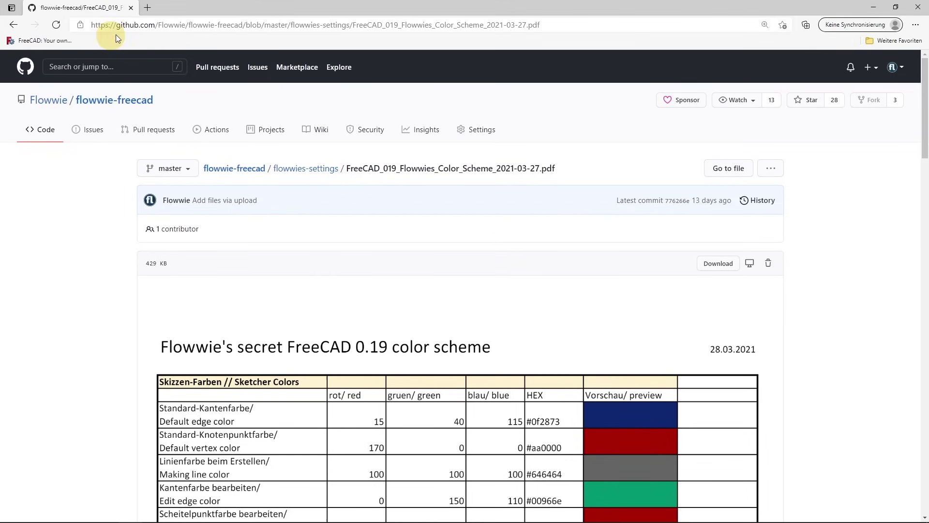
- Close the color scheme page, return to FreeCAD and accept the preferences
{"action": "left_click", "coordinate": [131, 7]}
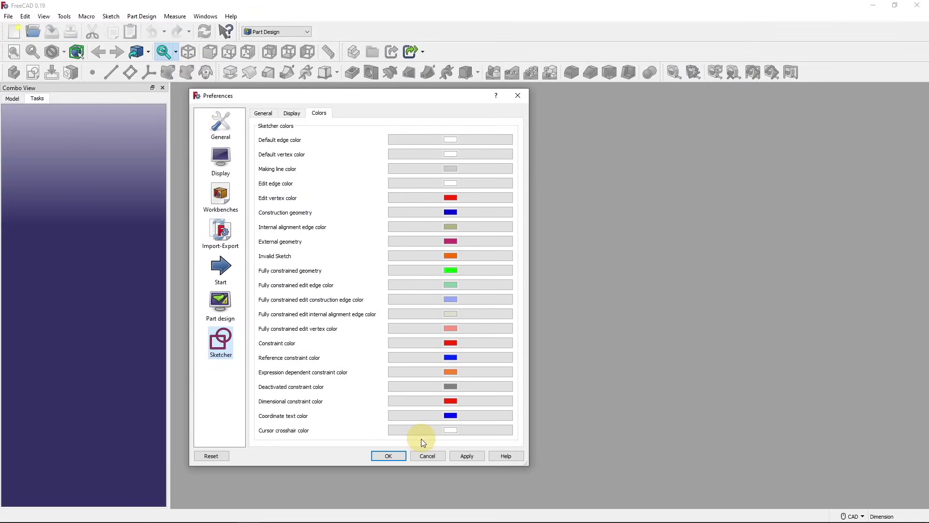
{"action": "left_click", "coordinate": [388, 456]}
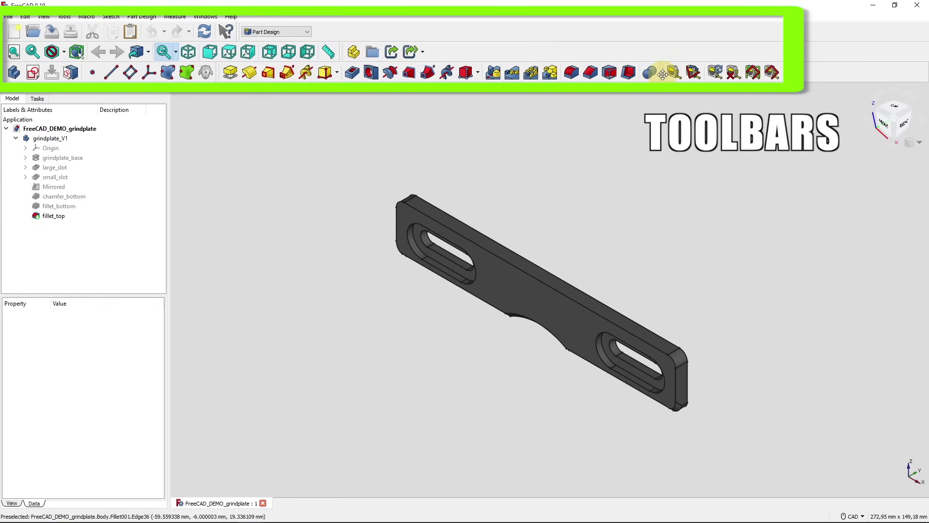
- Try out the toolbar handle of the measurement tools and look up which toolbars can be shown or hidden
{"action": "mouse_move", "coordinate": [664, 73]}
{"action": "left_mouse_down"}
{"action": "mouse_move", "coordinate": [628, 44]}
{"action": "mouse_move", "coordinate": [432, 52]}
{"action": "mouse_move", "coordinate": [663, 45]}
{"action": "mouse_move", "coordinate": [664, 72]}
{"action": "left_mouse_up"}
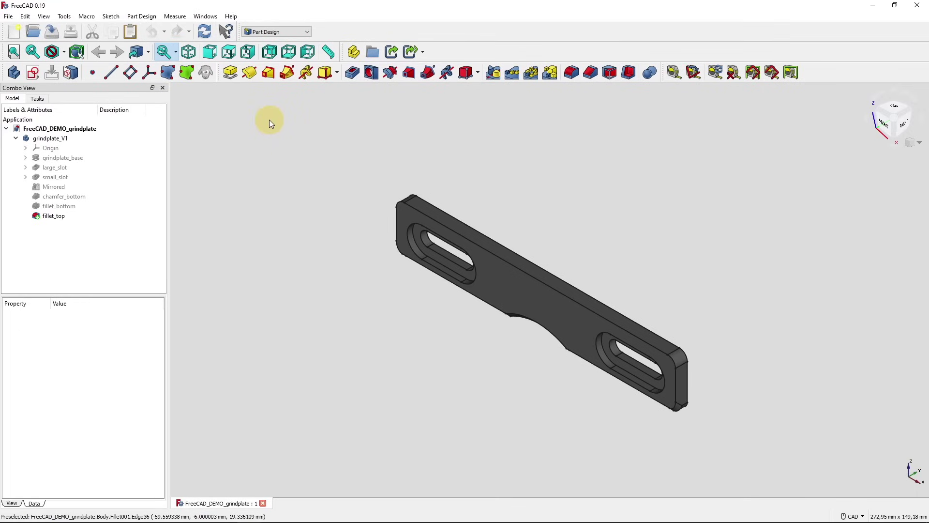
{"action": "left_click", "coordinate": [44, 16]}
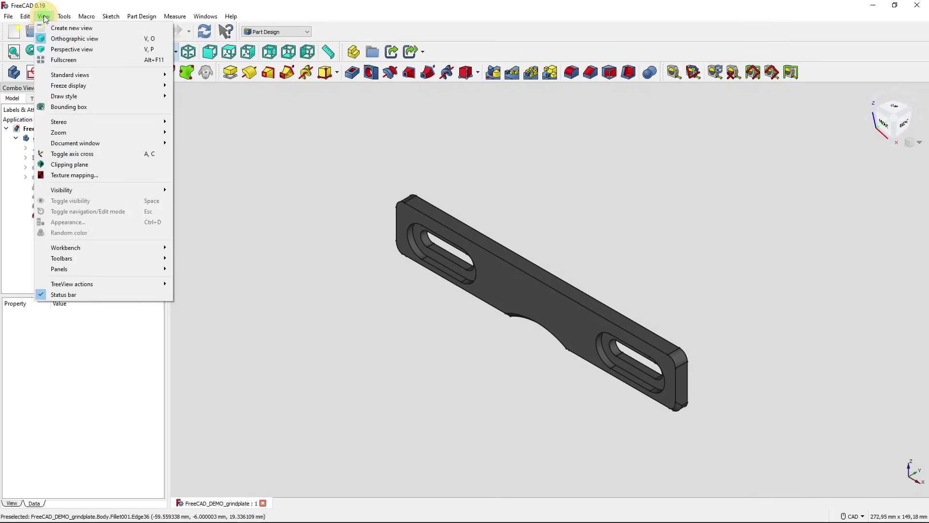
{"action": "mouse_move", "coordinate": [115, 258]}
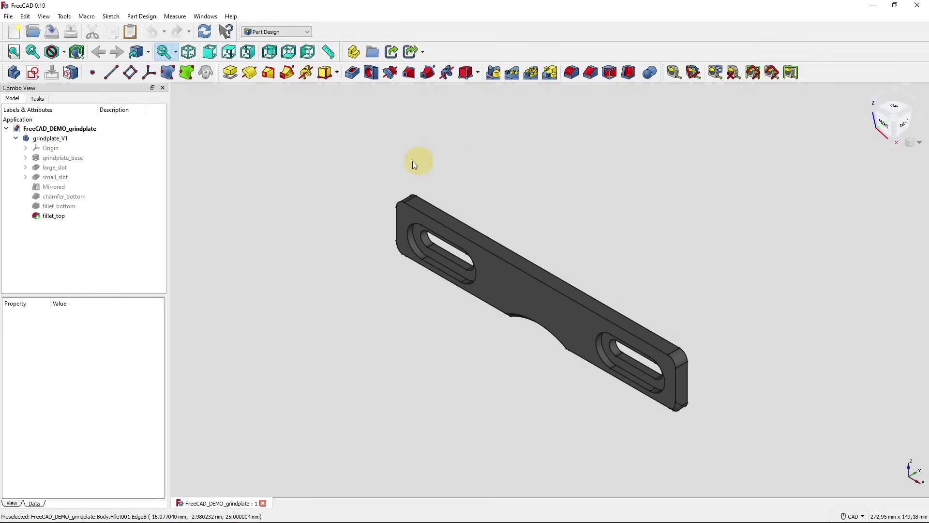
- Hide the grindplate_V1 body, make it visible again and clear the selection
{"action": "left_click", "coordinate": [50, 138]}
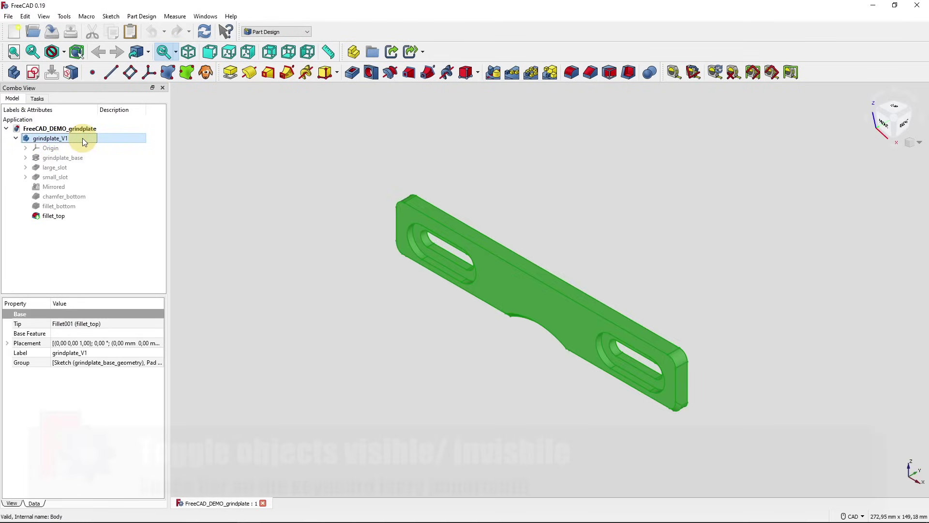
{"action": "key", "text": "space"}
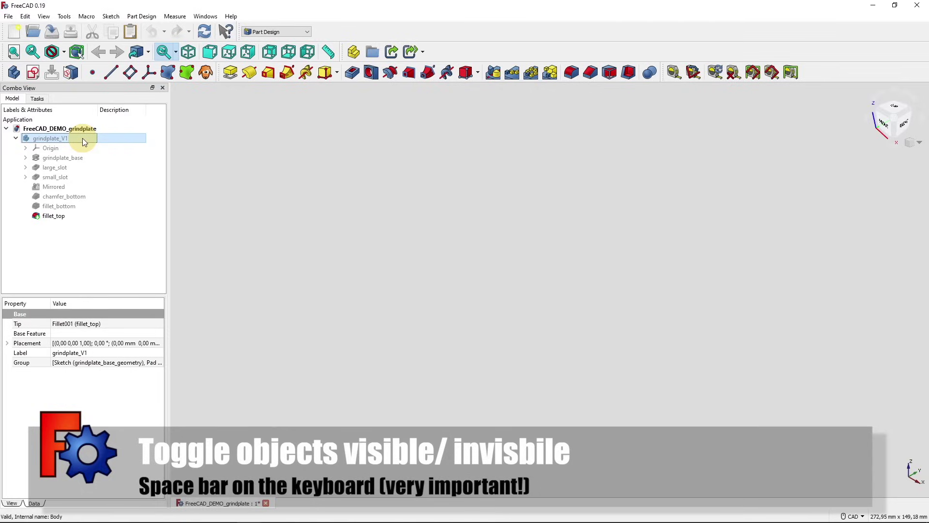
{"action": "key", "text": "space"}
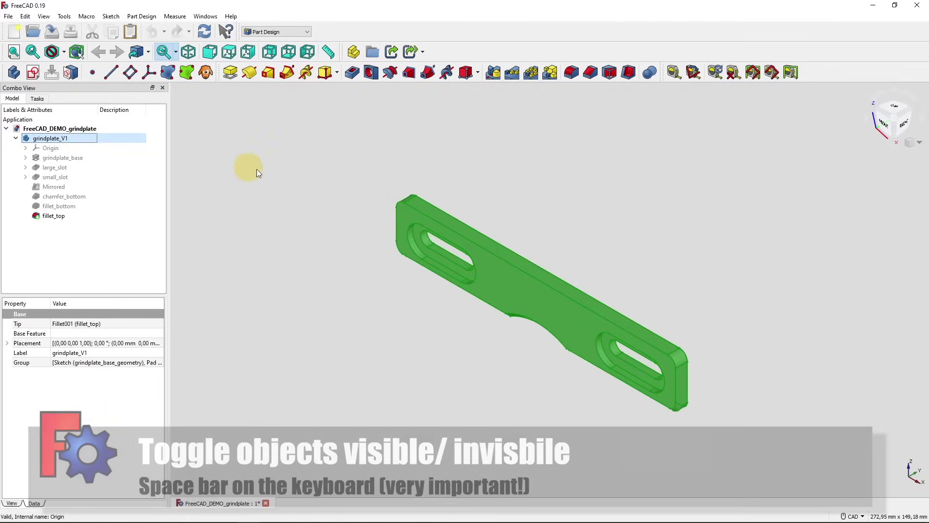
{"action": "left_click", "coordinate": [277, 170]}
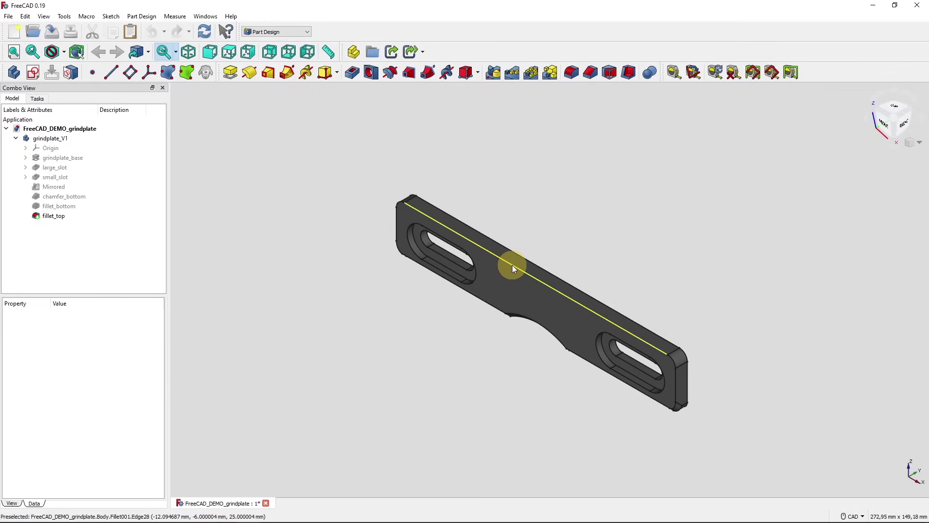
- Select the plate's front face and top face individually, select them together with the recessed slot faces, and clear the selection
{"action": "left_click", "coordinate": [513, 292]}
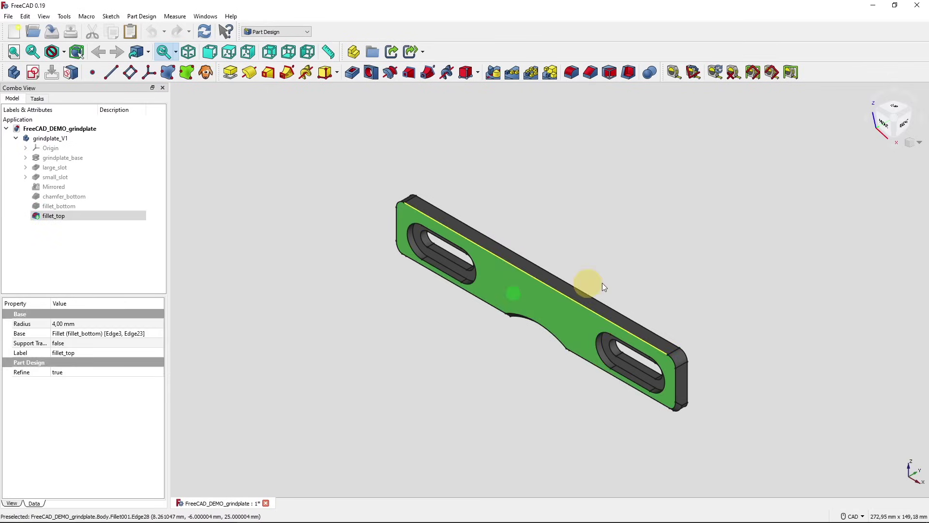
{"action": "left_click", "coordinate": [540, 279]}
{"action": "left_click", "coordinate": [557, 285]}
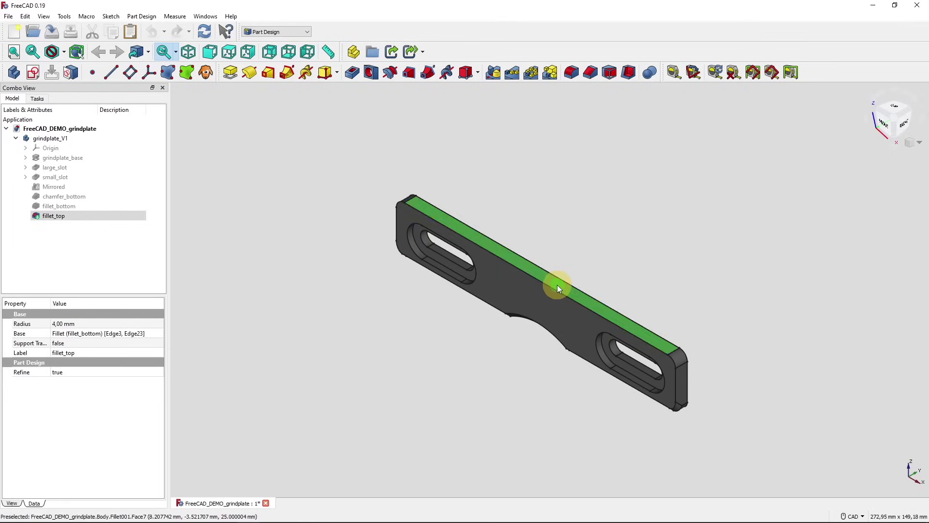
{"action": "left_click", "coordinate": [519, 304]}
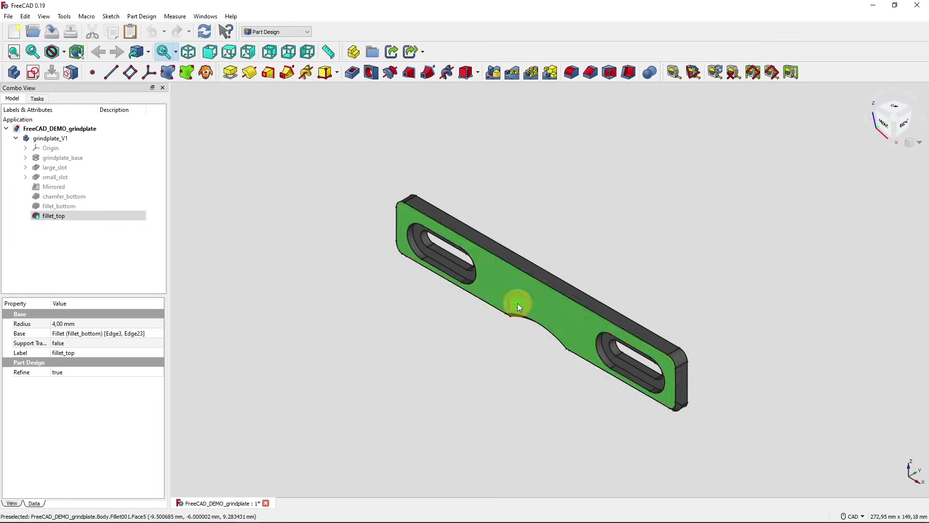
{"action": "left_click", "coordinate": [630, 279]}
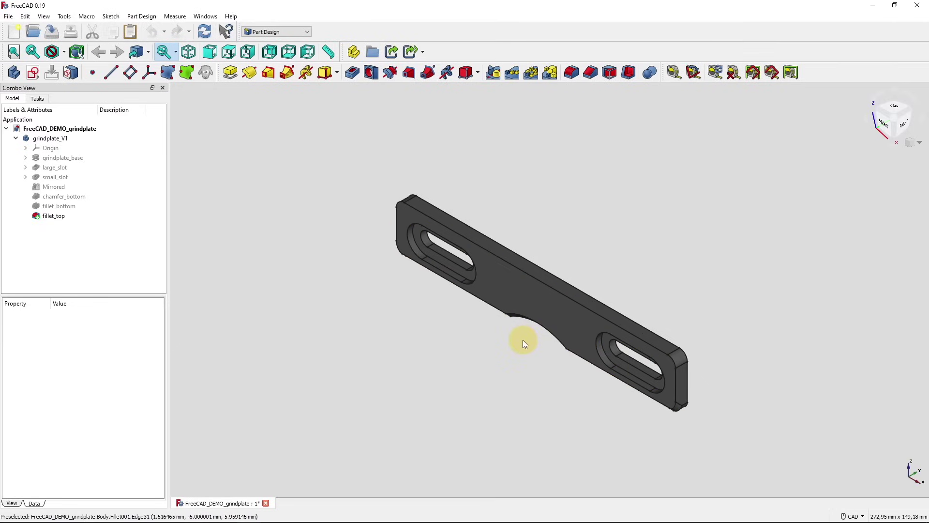
{"action": "left_click", "coordinate": [508, 301]}
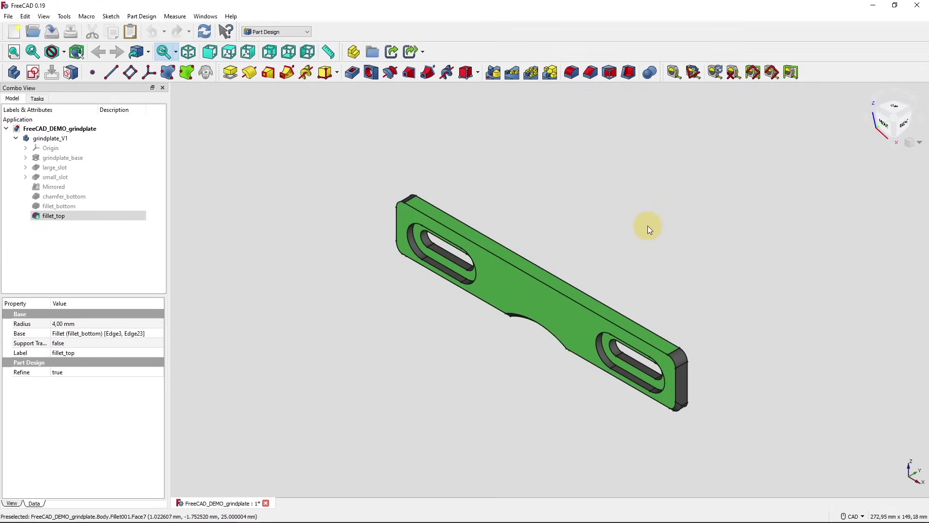
{"action": "left_click", "coordinate": [589, 232]}
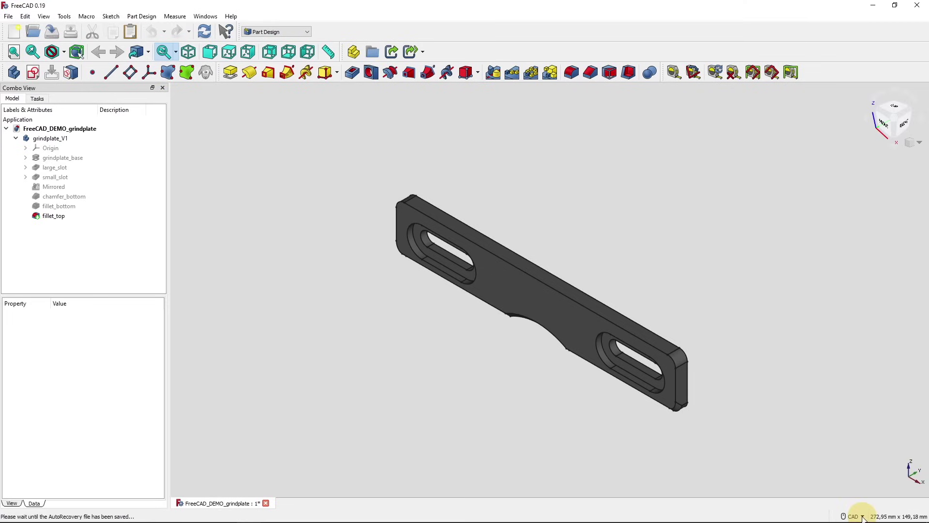
- Inspect the grindplate from different angles and distances by orbiting, panning and zooming in on the slots and the arched cutout
{"action": "mouse_move", "coordinate": [864, 518]}
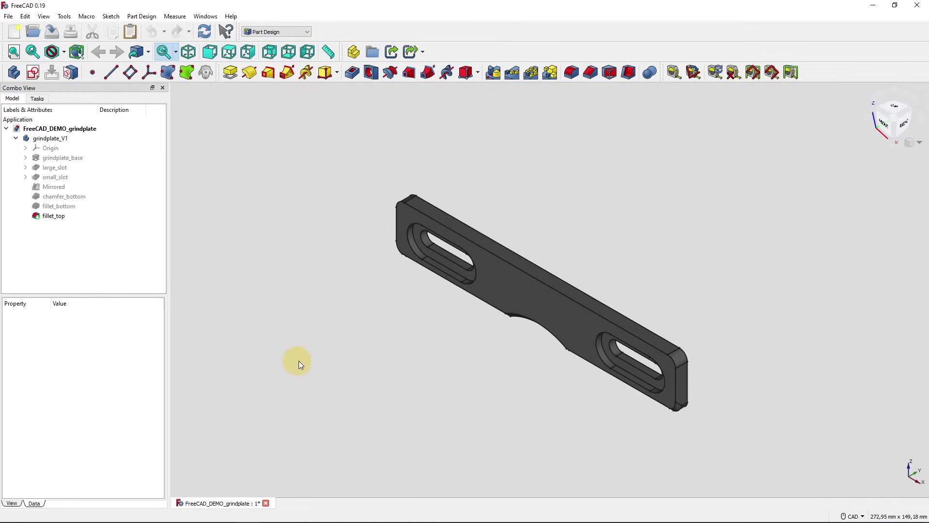
{"action": "middle_click_drag", "start_coordinate": [432, 393], "coordinate": [419, 368]}
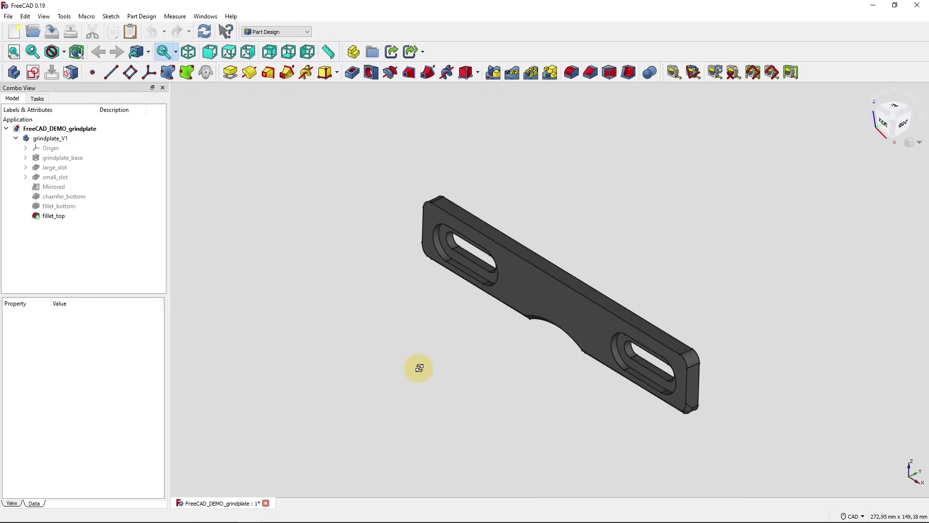
{"action": "scroll", "coordinate": [425, 369], "scroll_direction": "down", "scroll_amount": 1}
{"action": "scroll", "coordinate": [472, 390], "scroll_direction": "up", "scroll_amount": 2}
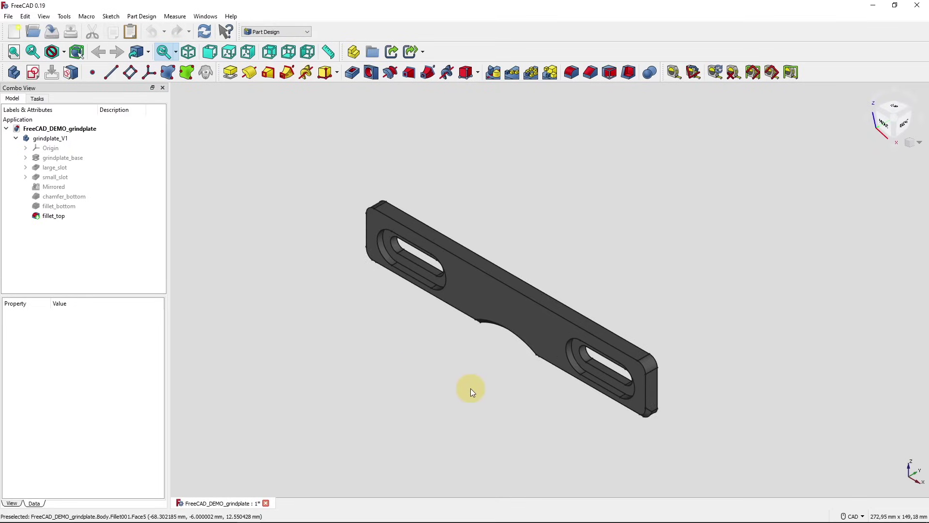
{"action": "scroll", "coordinate": [471, 390], "scroll_direction": "down", "scroll_amount": 3}
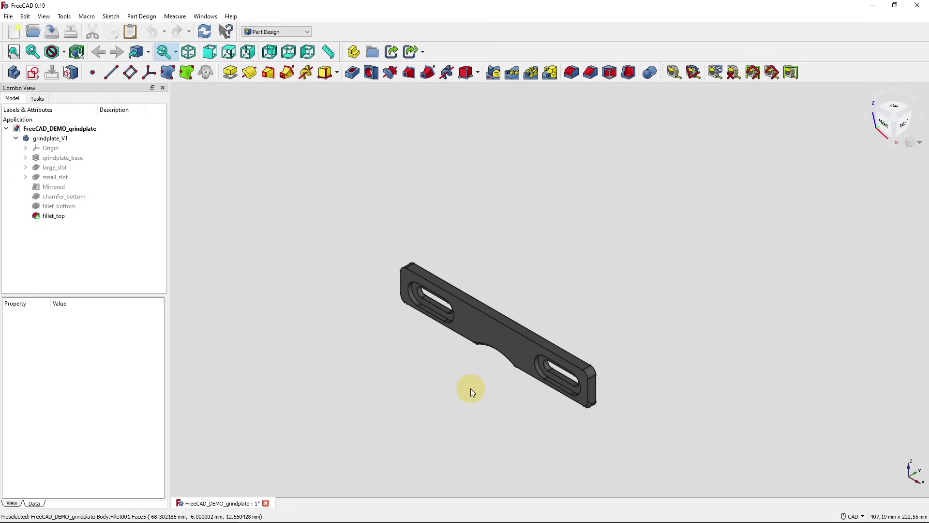
{"action": "scroll", "coordinate": [472, 391], "scroll_direction": "up", "scroll_amount": 4}
{"action": "scroll", "coordinate": [548, 207], "scroll_direction": "up", "scroll_amount": 2}
{"action": "scroll", "coordinate": [470, 231], "scroll_direction": "up", "scroll_amount": 2}
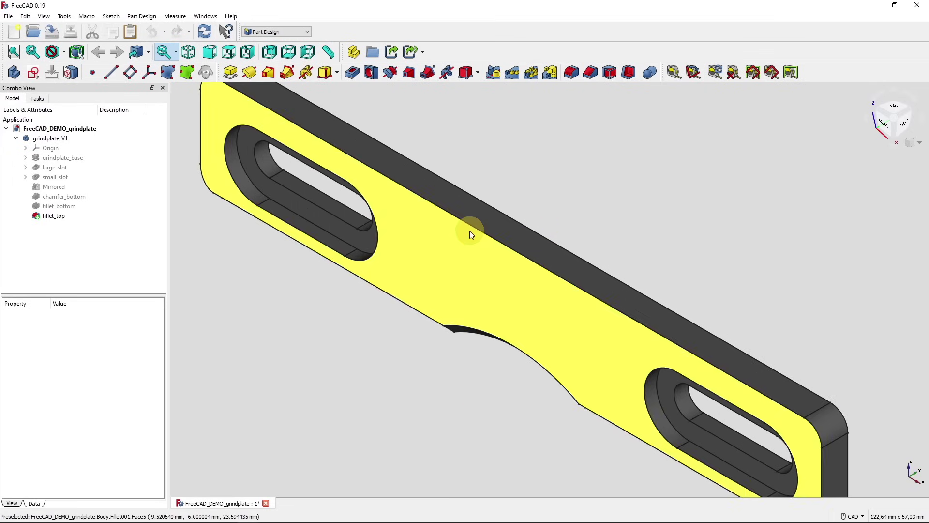
{"action": "scroll", "coordinate": [471, 193], "scroll_direction": "down", "scroll_amount": 5}
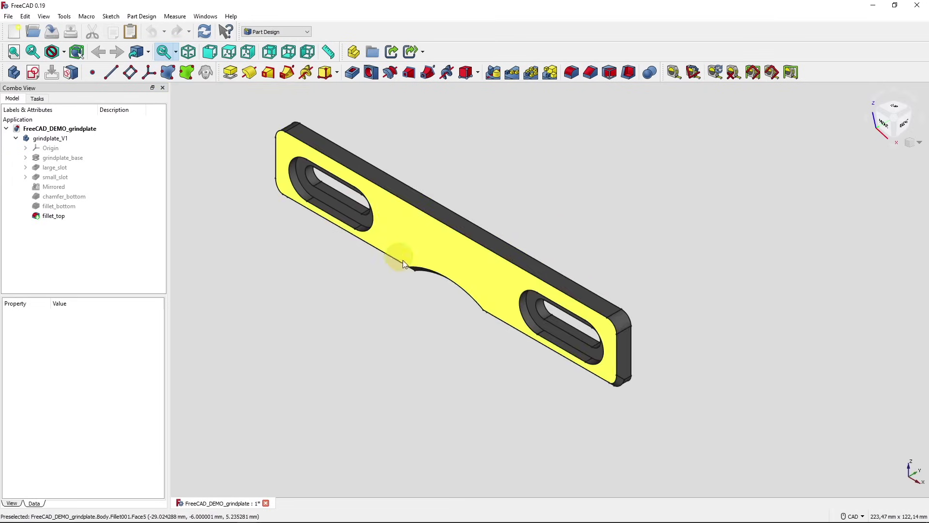
{"action": "scroll", "coordinate": [596, 332], "scroll_direction": "up", "scroll_amount": 3}
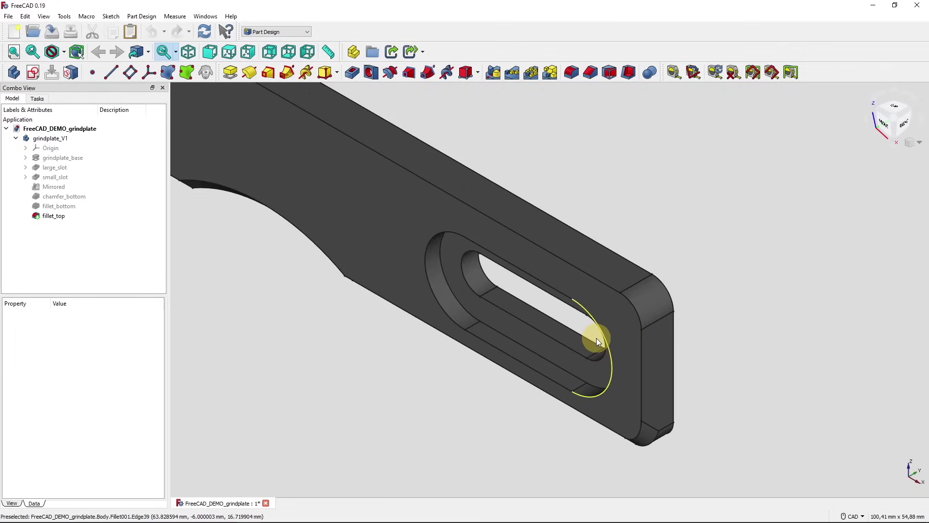
{"action": "scroll", "coordinate": [596, 338], "scroll_direction": "up", "scroll_amount": 2}
{"action": "scroll", "coordinate": [607, 341], "scroll_direction": "down", "scroll_amount": 4}
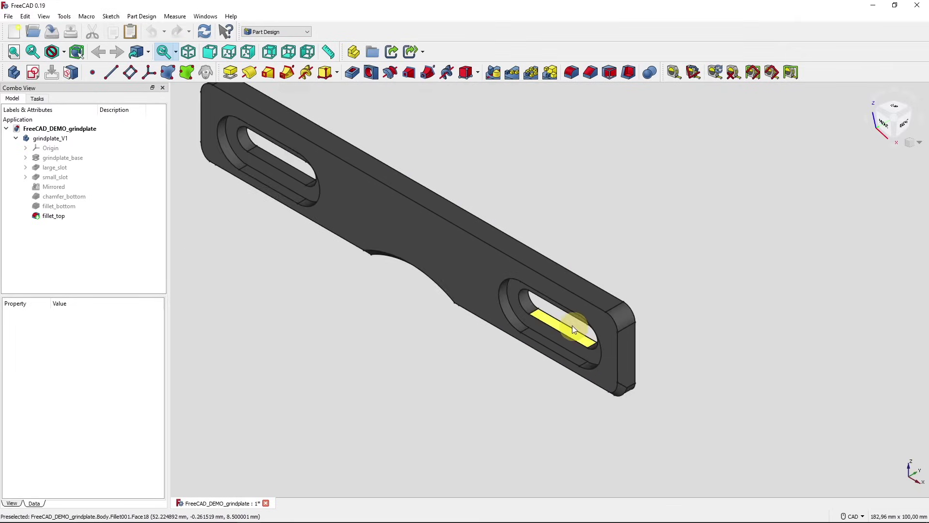
{"action": "scroll", "coordinate": [572, 326], "scroll_direction": "up", "scroll_amount": 1}
{"action": "scroll", "coordinate": [289, 153], "scroll_direction": "up", "scroll_amount": 1}
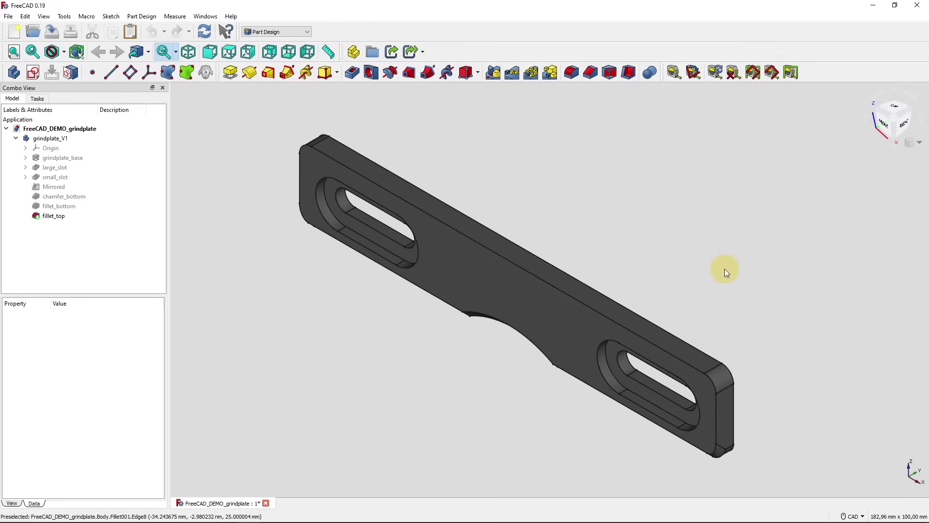
- Shift the grindplate completely out of sight and fit the whole model back into the 3D view
{"action": "scroll", "coordinate": [680, 247], "scroll_direction": "down", "scroll_amount": 2}
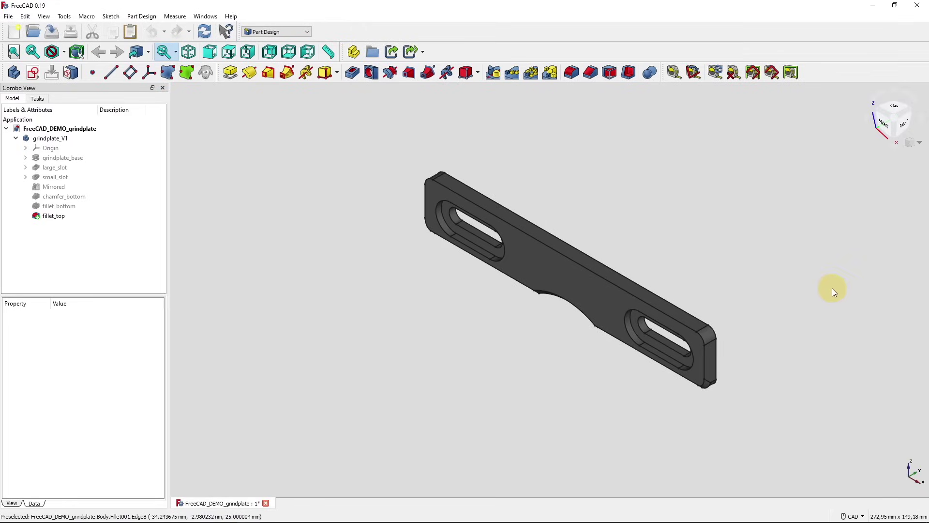
{"action": "middle_click_drag", "start_coordinate": [850, 339], "coordinate": [188, 263]}
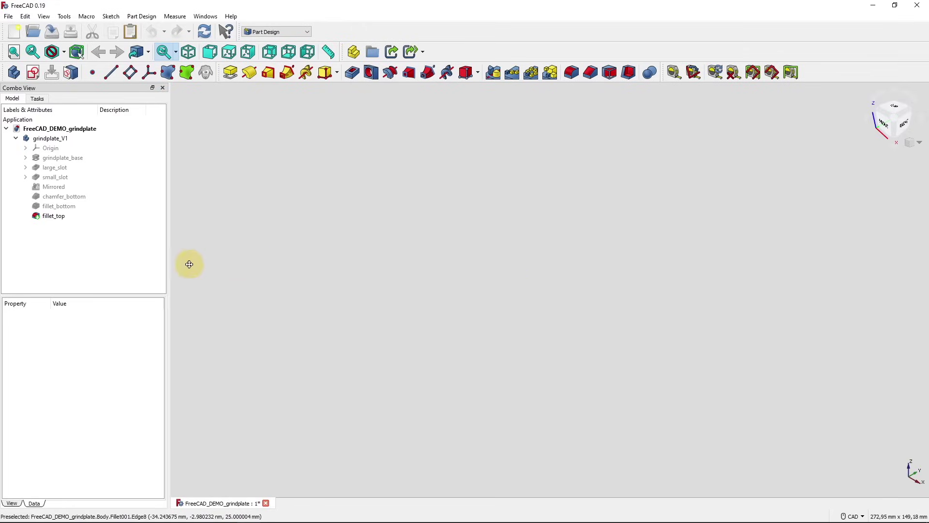
{"action": "scroll", "coordinate": [350, 199], "scroll_direction": "up", "scroll_amount": 1}
{"action": "left_click", "coordinate": [14, 53]}
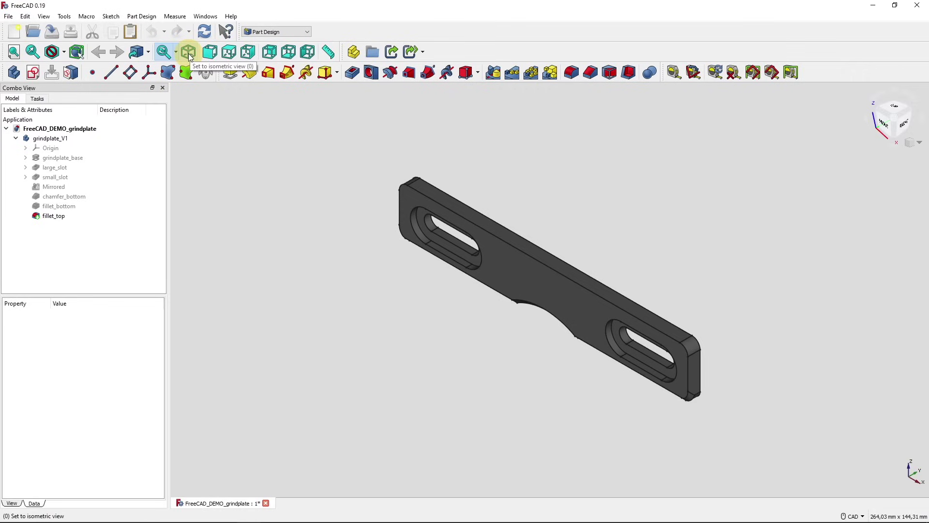
{"action": "scroll", "coordinate": [573, 181], "scroll_direction": "up", "scroll_amount": 1}
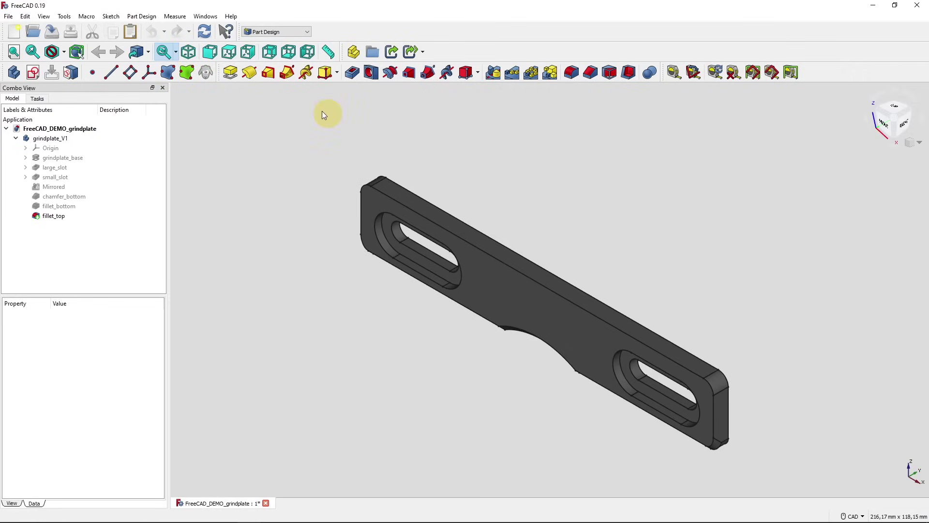
- View the grindplate from the front, top, right, rear, bottom and left standard views, and return to the isometric view
{"action": "left_click", "coordinate": [210, 52]}
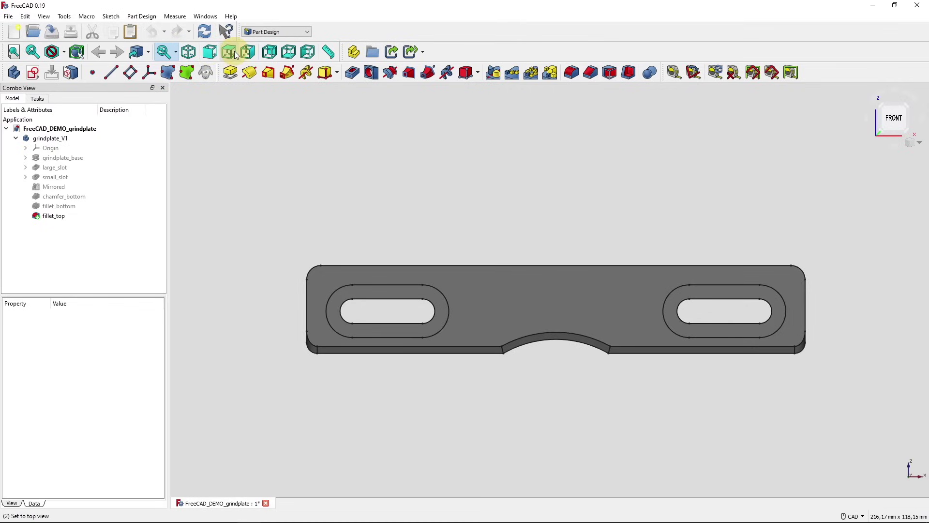
{"action": "left_click", "coordinate": [229, 52]}
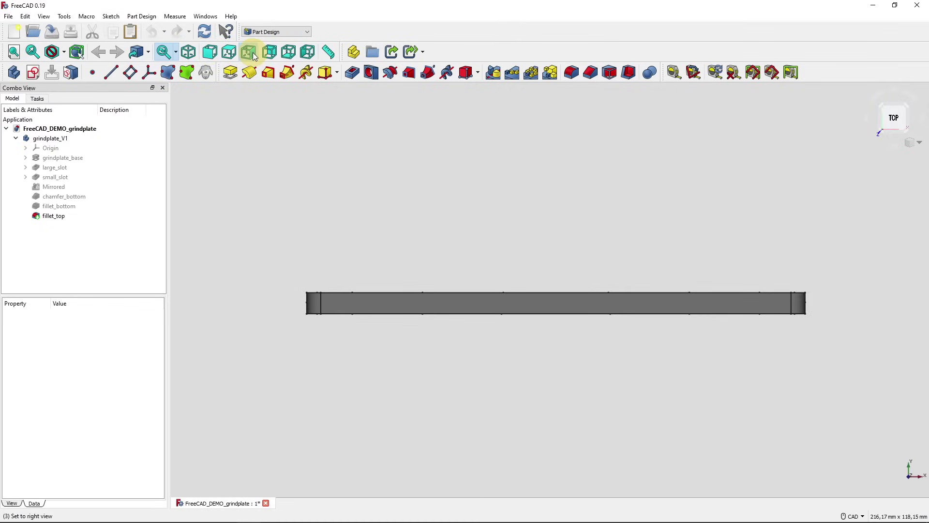
{"action": "left_click", "coordinate": [253, 53]}
{"action": "left_click", "coordinate": [270, 52]}
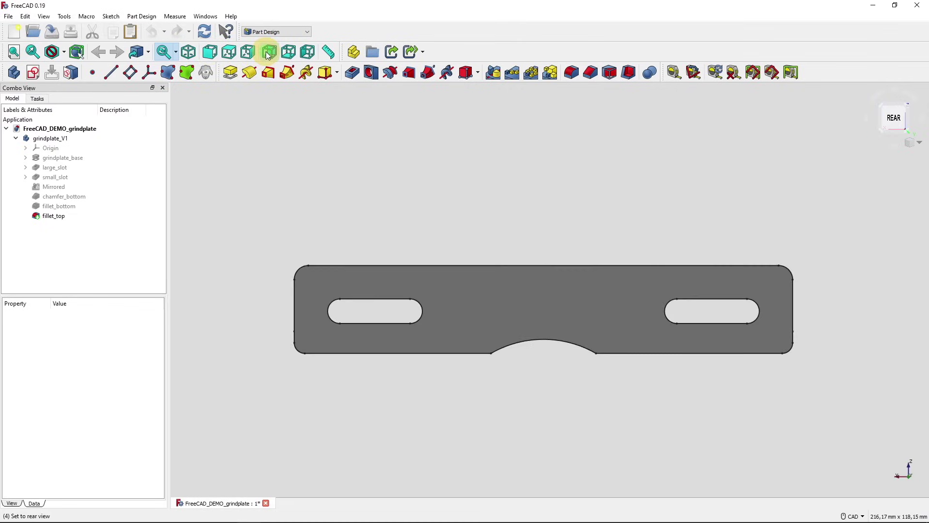
{"action": "left_click", "coordinate": [295, 54]}
{"action": "left_click", "coordinate": [307, 54]}
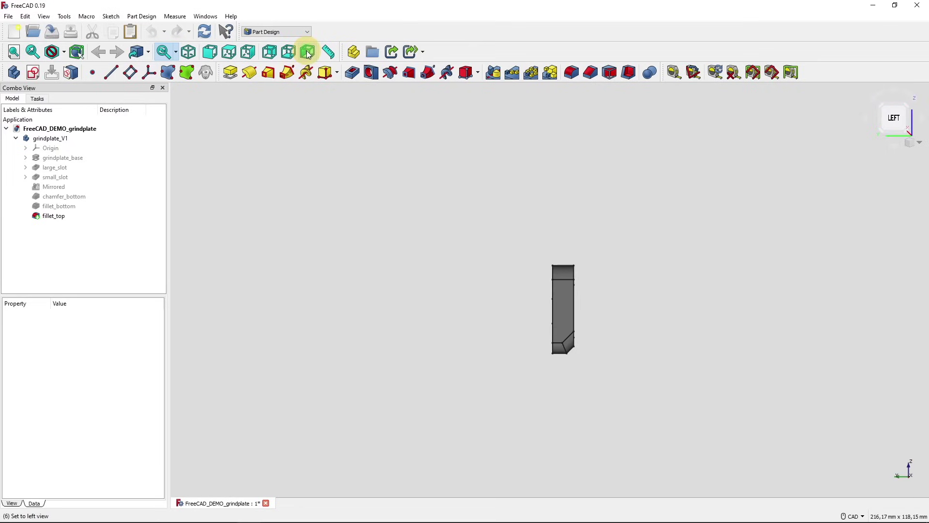
{"action": "left_click", "coordinate": [188, 52]}
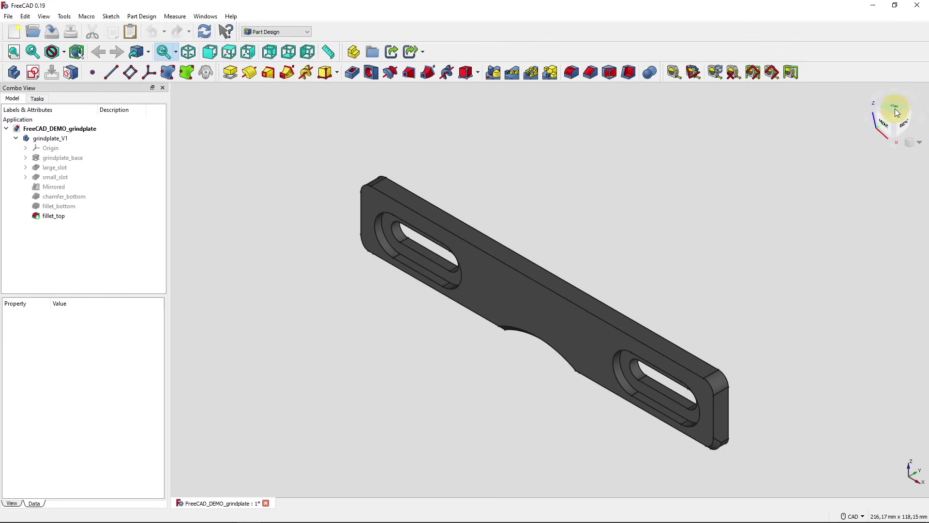
- Use the navigation cube to view the grindplate from the right, the top and a corner, and restore the isometric orientation
{"action": "left_click", "coordinate": [904, 124]}
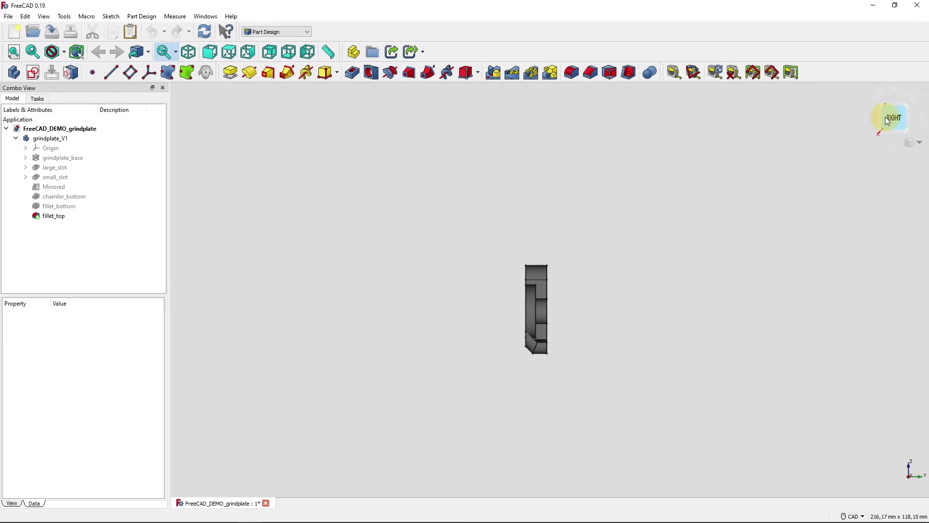
{"action": "left_click", "coordinate": [879, 106]}
{"action": "left_click", "coordinate": [893, 119]}
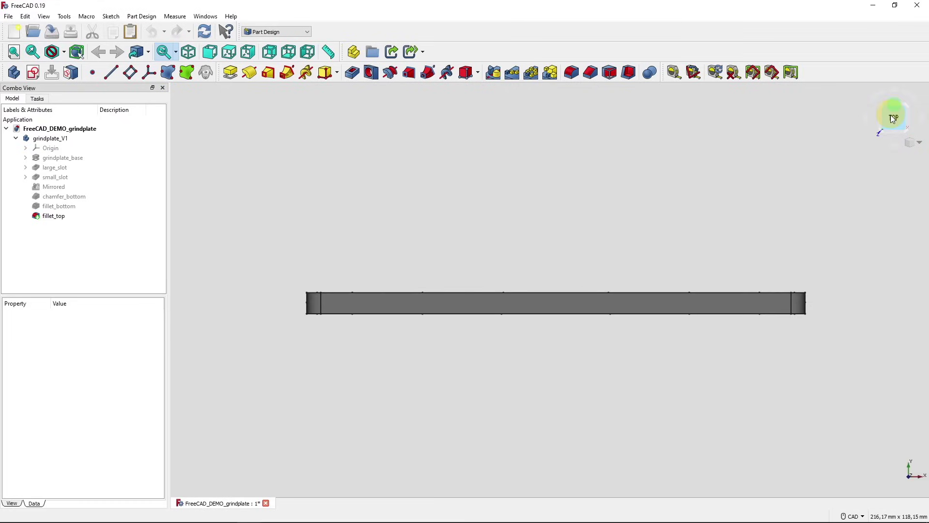
{"action": "left_click", "coordinate": [881, 129]}
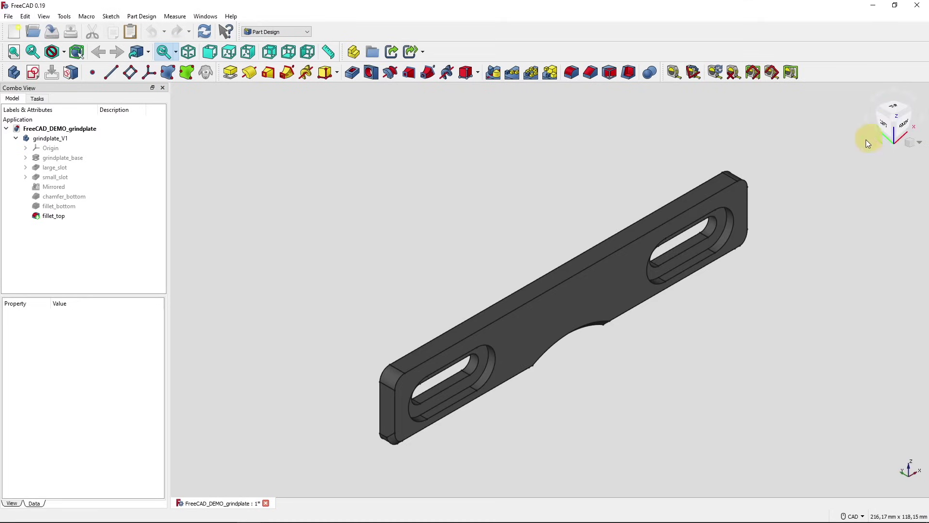
{"action": "left_click", "coordinate": [866, 139]}
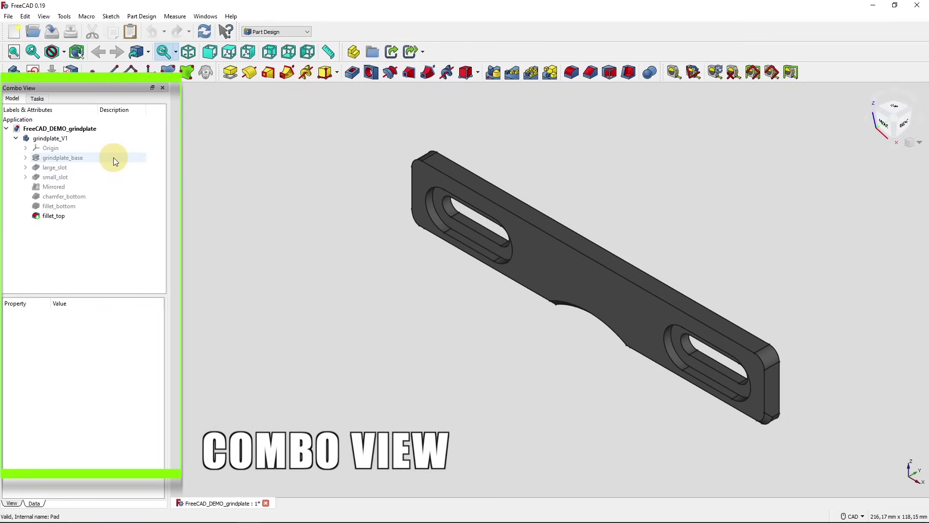
- Try docking the Combo View at the opposite edge of the main window and move it back to its original place
{"action": "left_click", "coordinate": [42, 98]}
{"action": "left_click", "coordinate": [16, 97]}
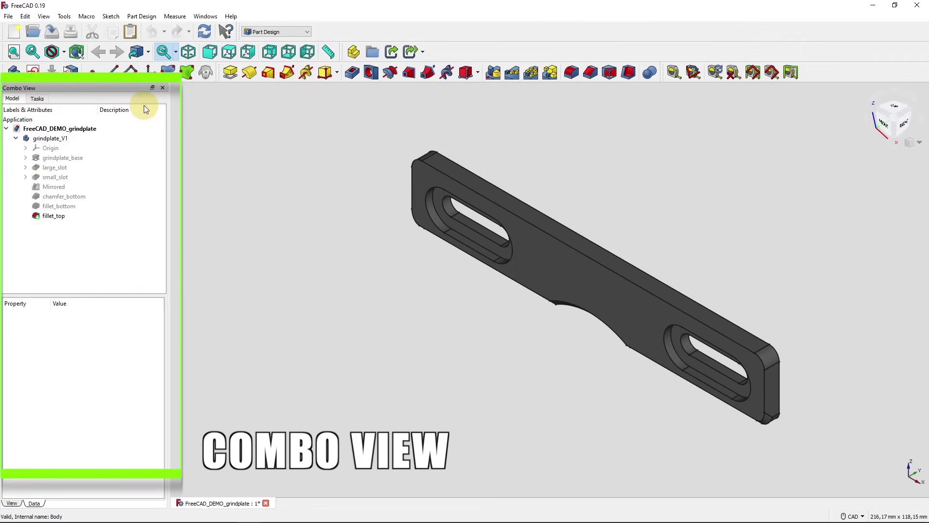
{"action": "left_click_drag", "start_coordinate": [91, 88], "coordinate": [925, 224]}
{"action": "left_click_drag", "start_coordinate": [924, 270], "coordinate": [923, 169]}
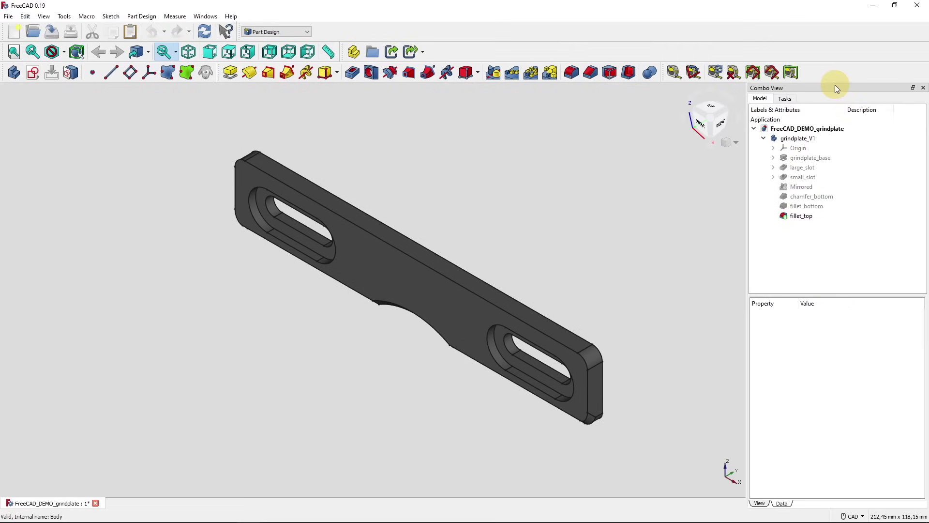
{"action": "left_click_drag", "start_coordinate": [834, 86], "coordinate": [9, 130]}
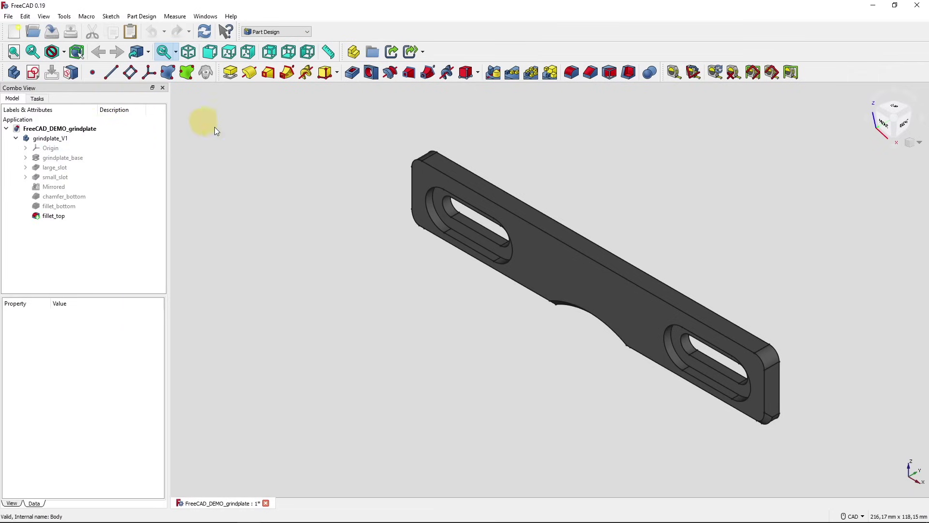
- Close the Combo View and display it again from the list of available panels
{"action": "left_click", "coordinate": [164, 87]}
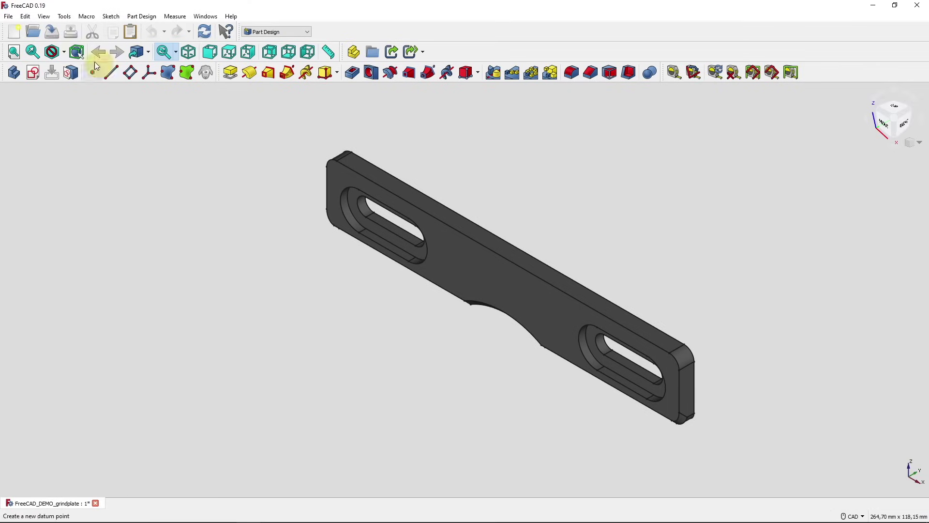
{"action": "left_click", "coordinate": [43, 18]}
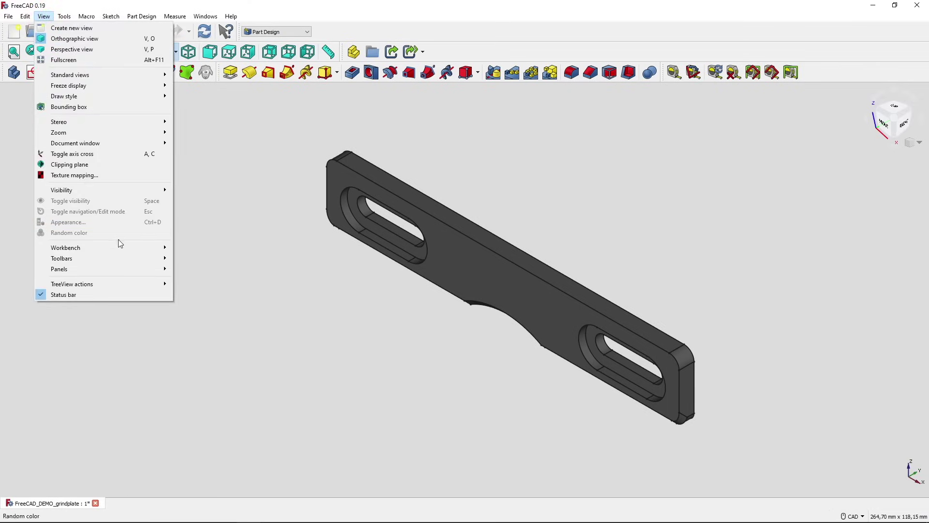
{"action": "mouse_move", "coordinate": [109, 267]}
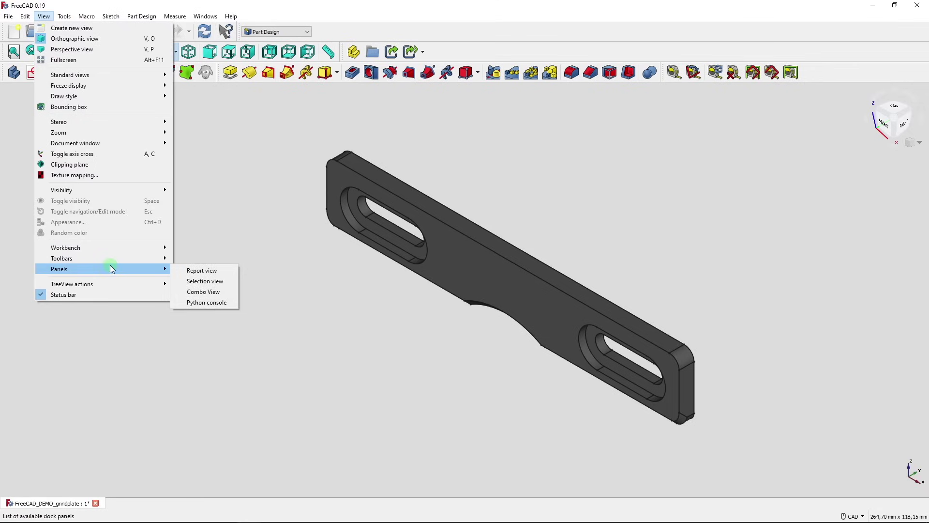
{"action": "left_click", "coordinate": [205, 293]}
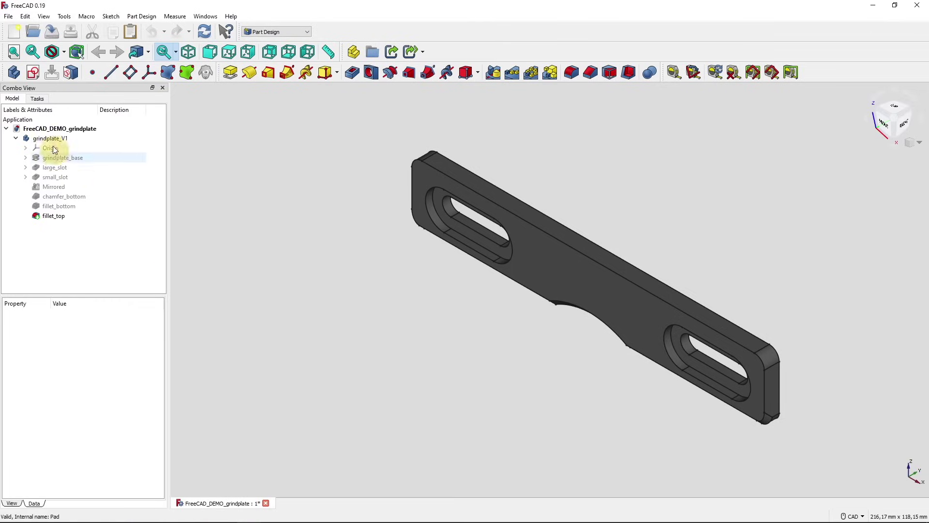
- Try an equal-distance chamfer on the front face's long upper edge using the suggested edge tools, and cancel it
{"action": "left_click", "coordinate": [38, 99]}
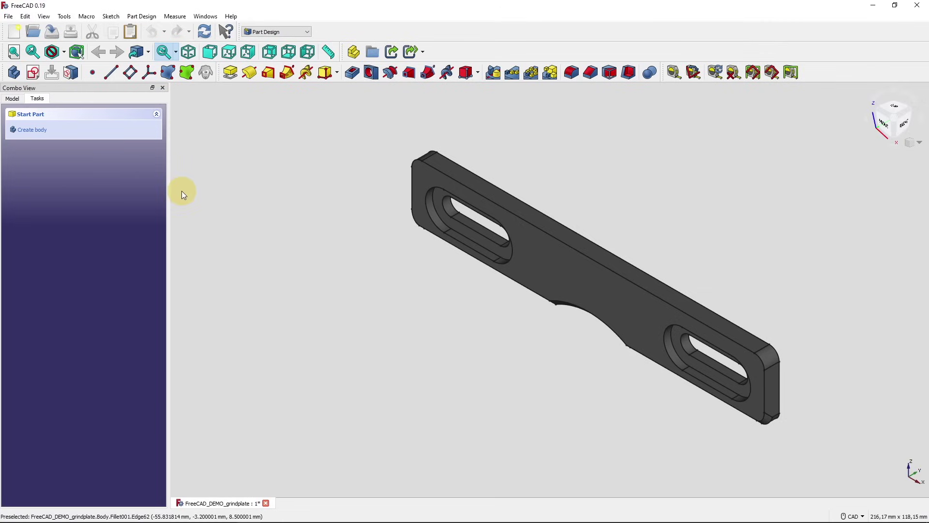
{"action": "left_click", "coordinate": [575, 249]}
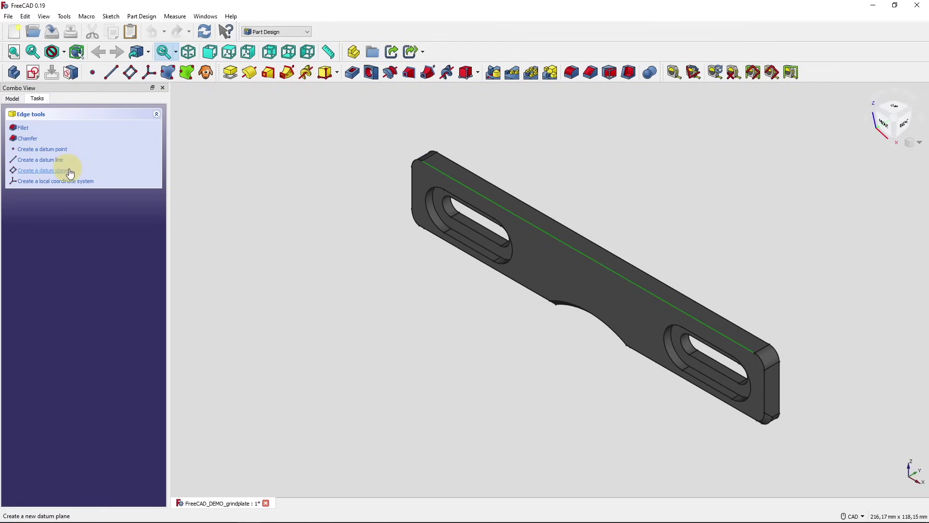
{"action": "left_click", "coordinate": [35, 139]}
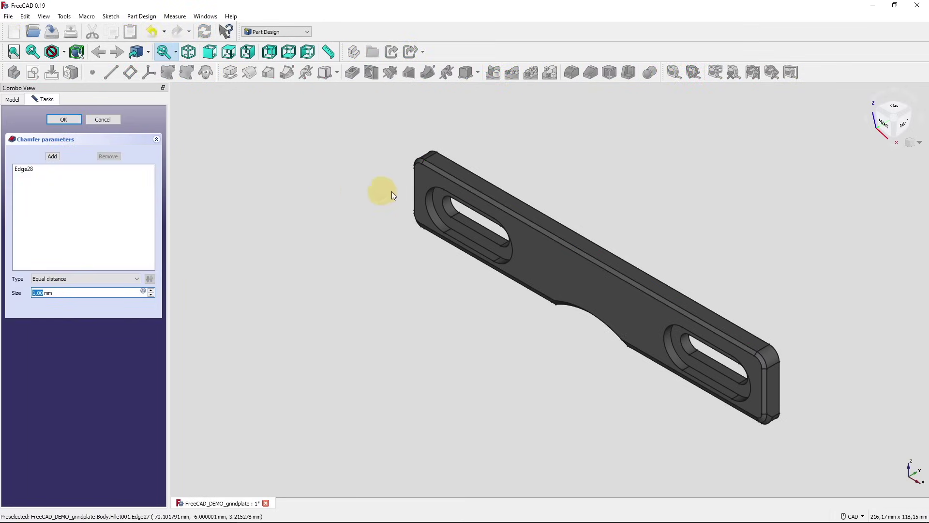
{"action": "left_click", "coordinate": [105, 121]}
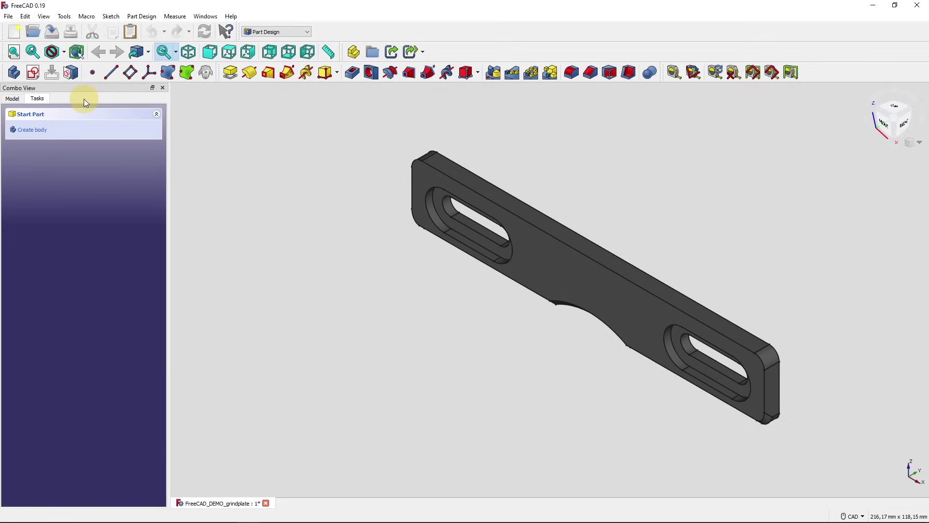
- Return to the model tree and examine the properties of the FreeCAD_DEMO_grindplate document and the grindplate_V1 body
{"action": "left_click", "coordinate": [14, 99]}
{"action": "left_click", "coordinate": [32, 98]}
{"action": "left_click", "coordinate": [13, 98]}
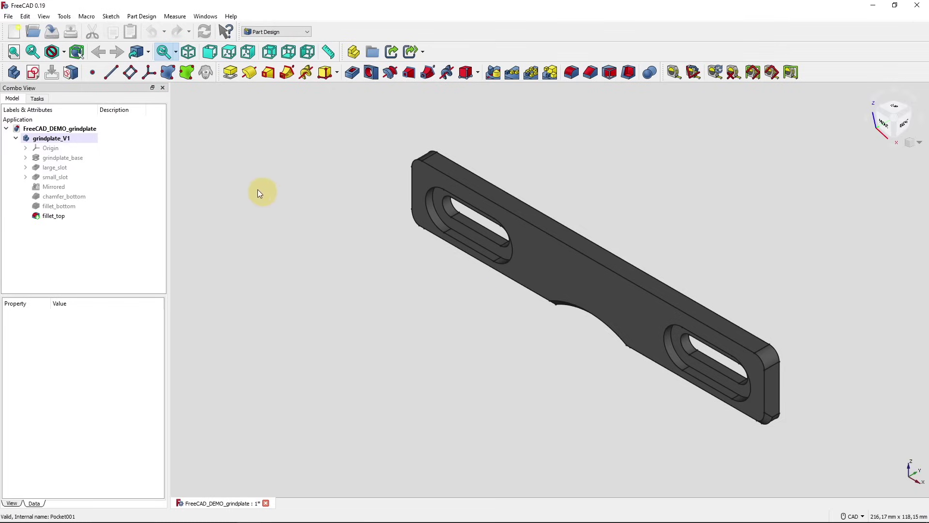
{"action": "left_click", "coordinate": [85, 128]}
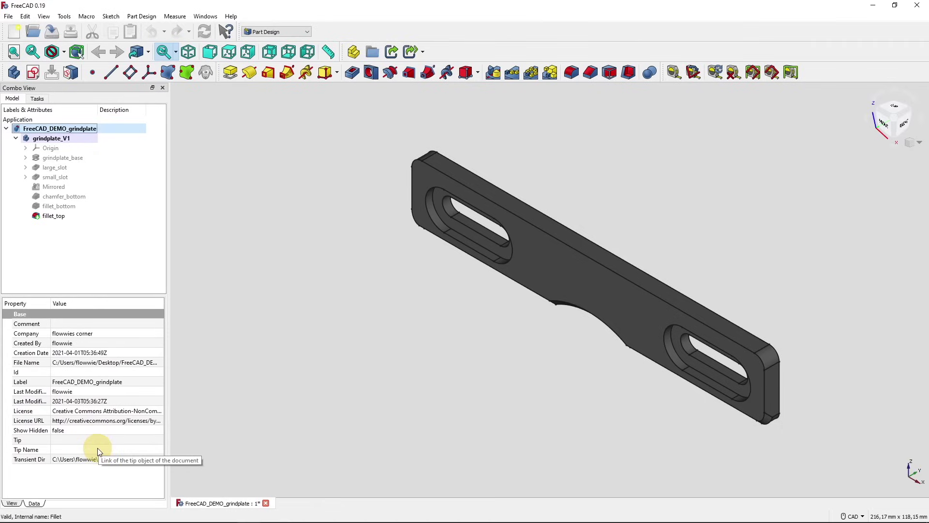
{"action": "left_click", "coordinate": [92, 139]}
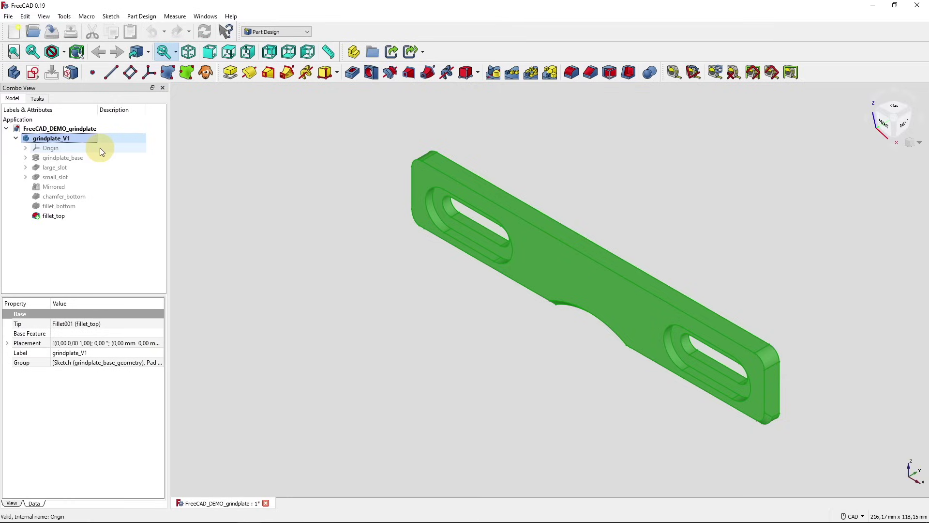
- Make the grindplate_V1 body's Origin visible, view its planes and axes around the plate, and clear the selection
{"action": "left_click", "coordinate": [99, 147]}
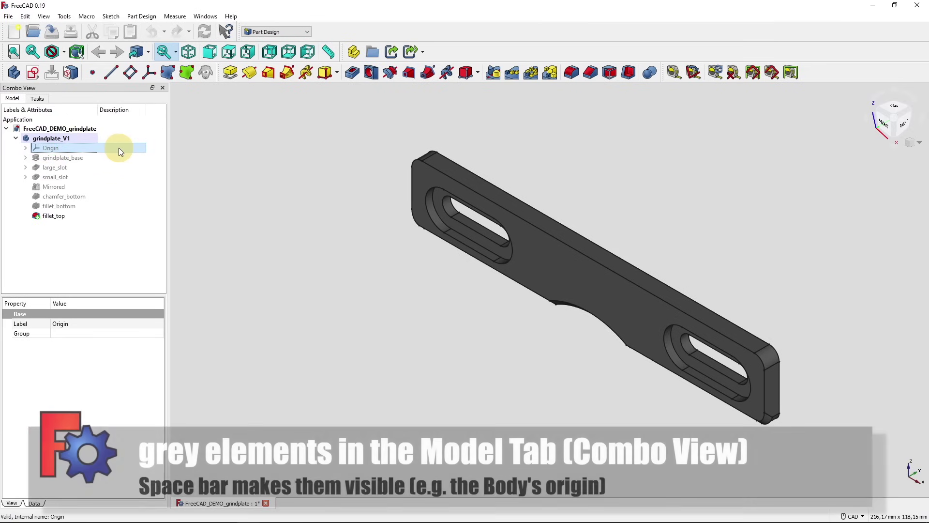
{"action": "key", "text": "space"}
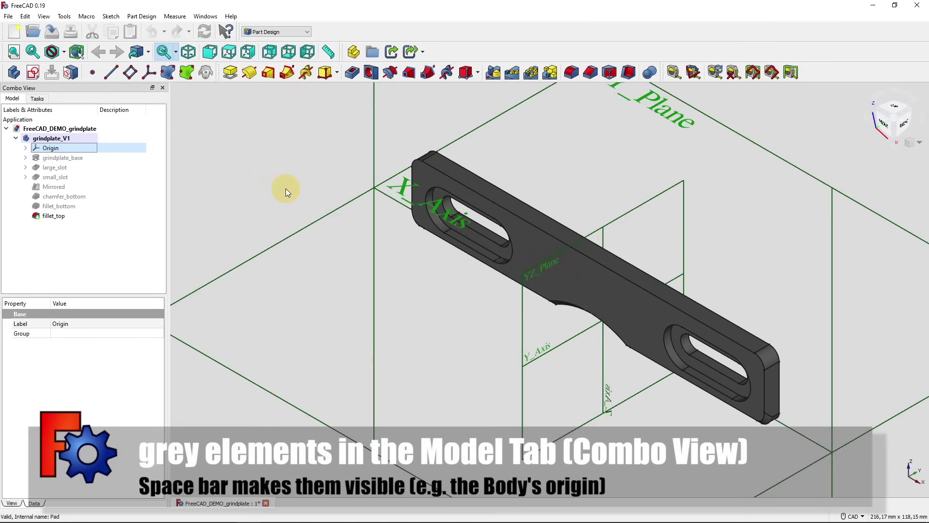
{"action": "scroll", "coordinate": [286, 188], "scroll_direction": "down", "scroll_amount": 5}
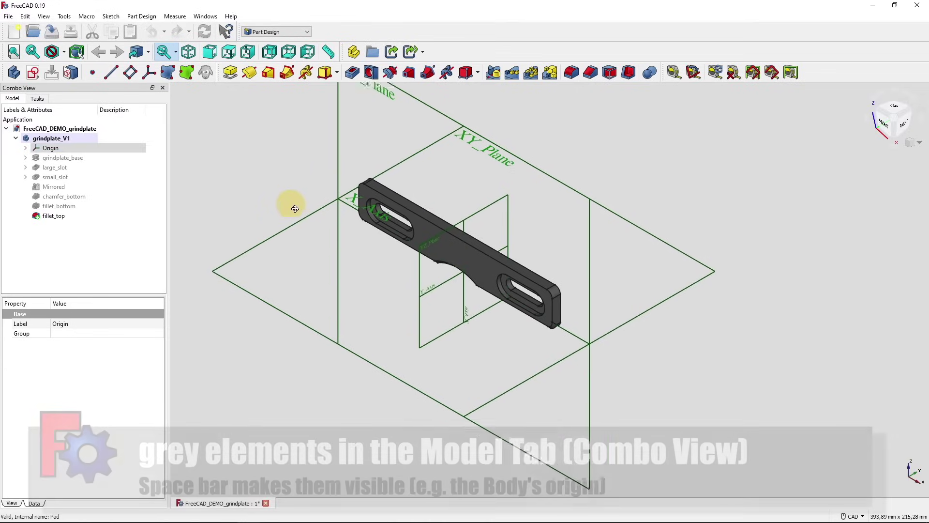
{"action": "left_click", "coordinate": [325, 155]}
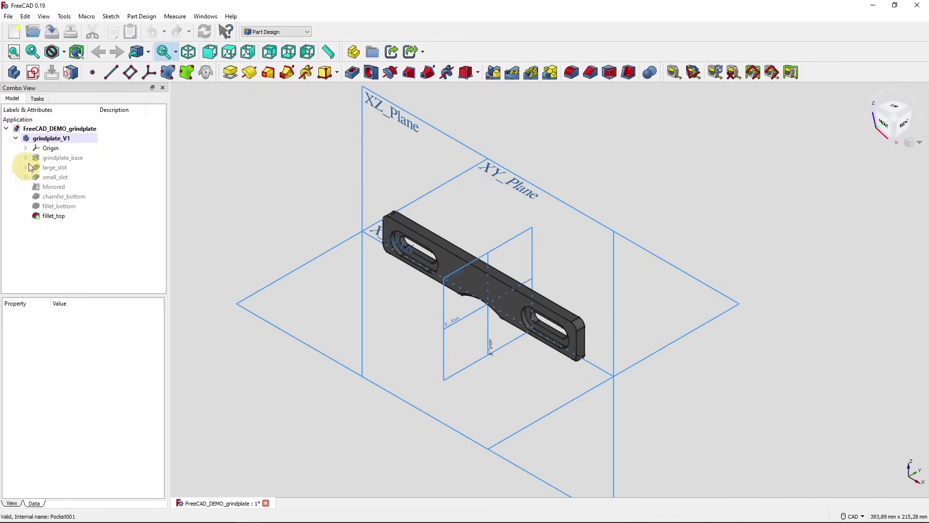
- Look through the Origin's individual axes and planes in the model tree, and hide the Origin again
{"action": "left_click", "coordinate": [27, 147]}
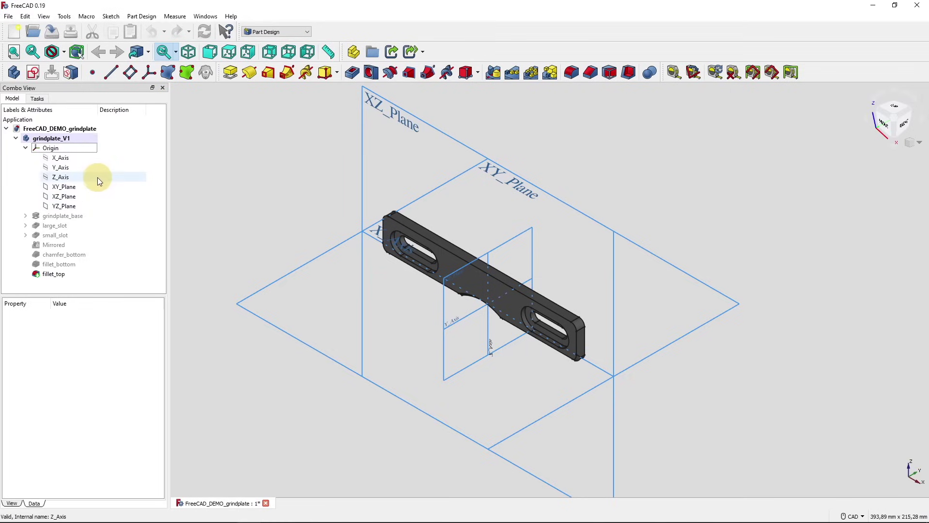
{"action": "left_click", "coordinate": [31, 149]}
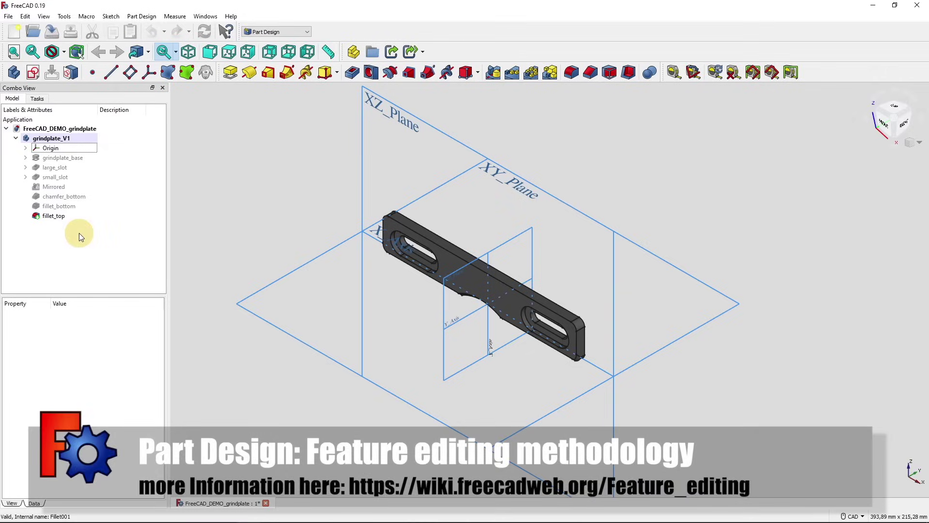
{"action": "key", "text": "space"}
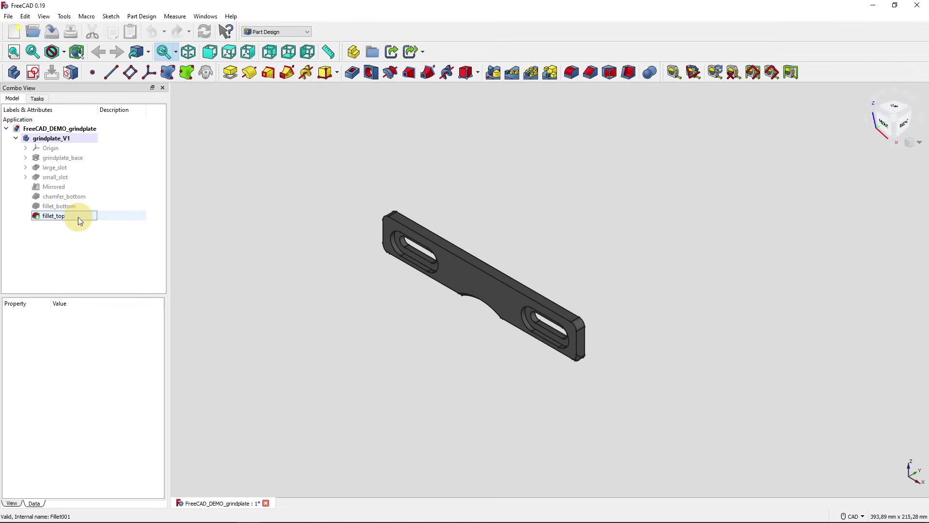
- Make the grindplate_base feature visible to view the plain padded plate, and clear the selection
{"action": "left_click", "coordinate": [112, 160]}
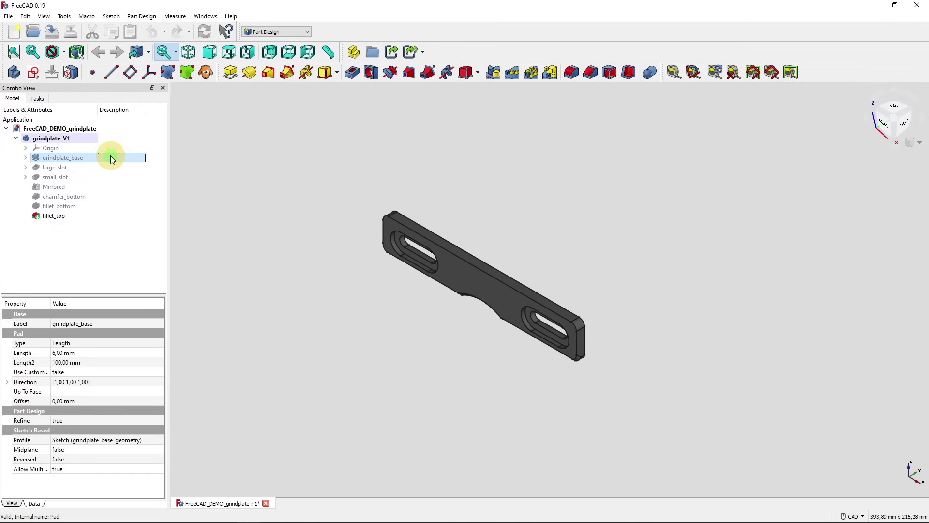
{"action": "key", "text": "space"}
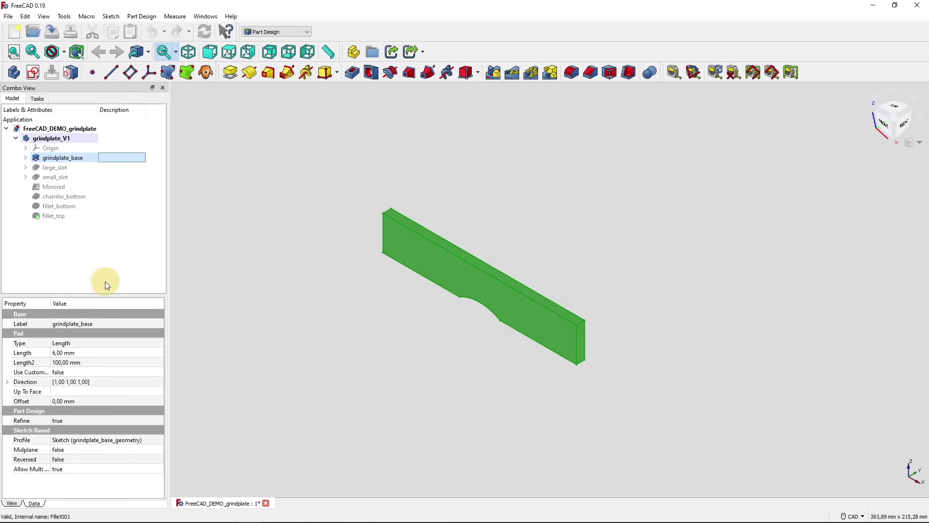
{"action": "left_click", "coordinate": [62, 239]}
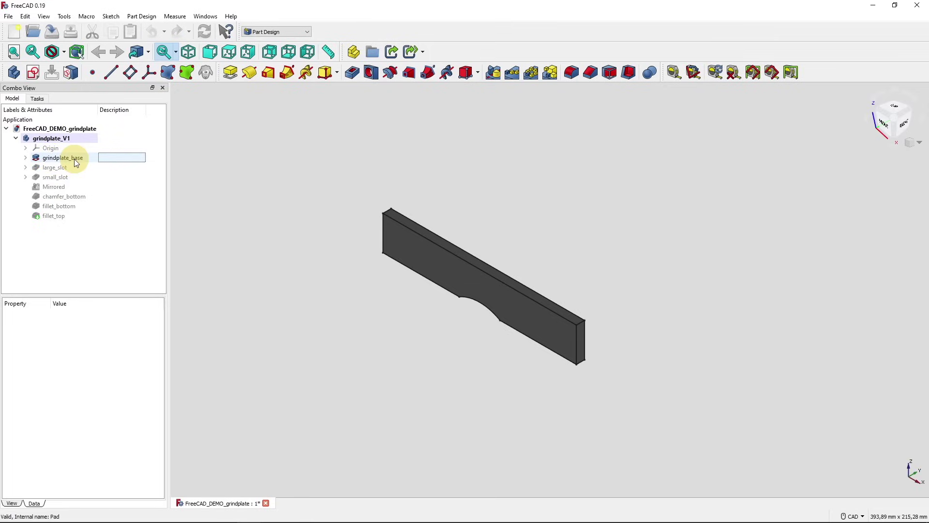
- Show the grindplate_base_geometry sketch under grindplate_base and examine its outline on the plate
{"action": "left_click", "coordinate": [26, 157]}
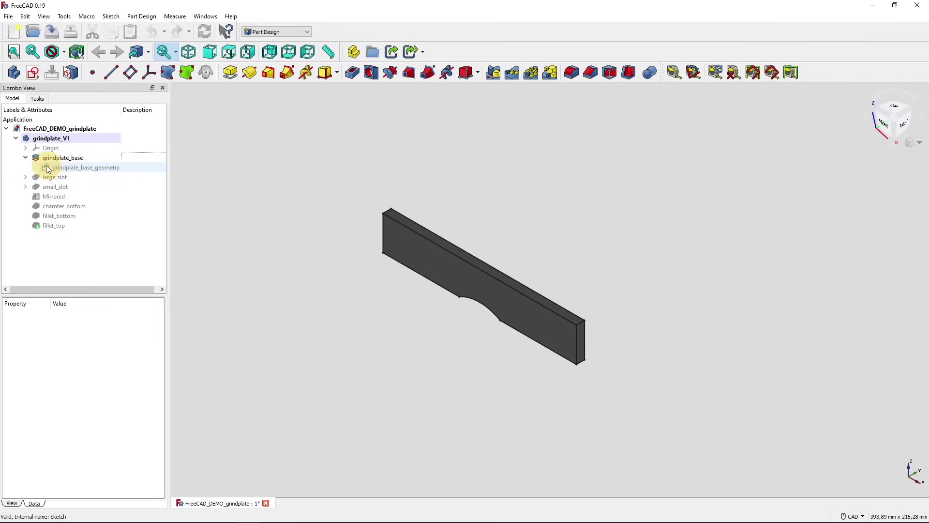
{"action": "left_click", "coordinate": [79, 167]}
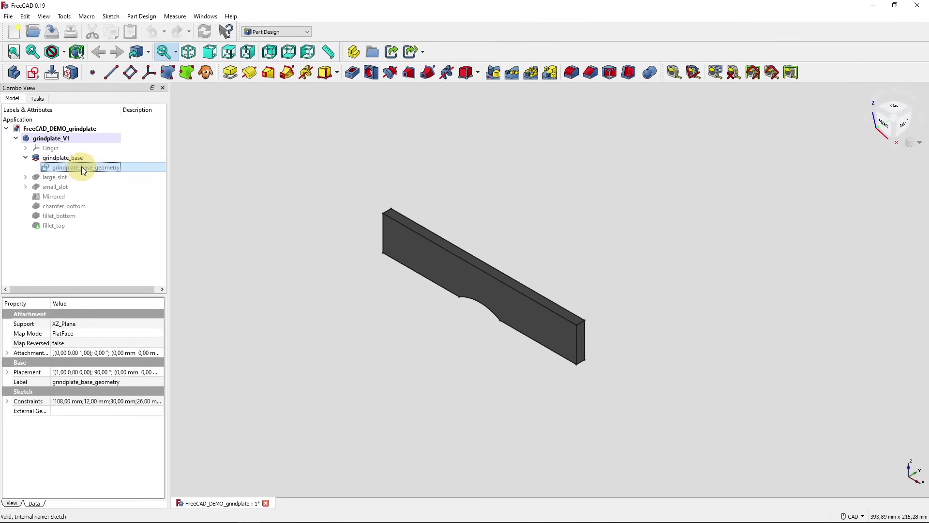
{"action": "key", "text": "space"}
{"action": "middle_click_drag", "start_coordinate": [689, 311], "coordinate": [494, 310]}
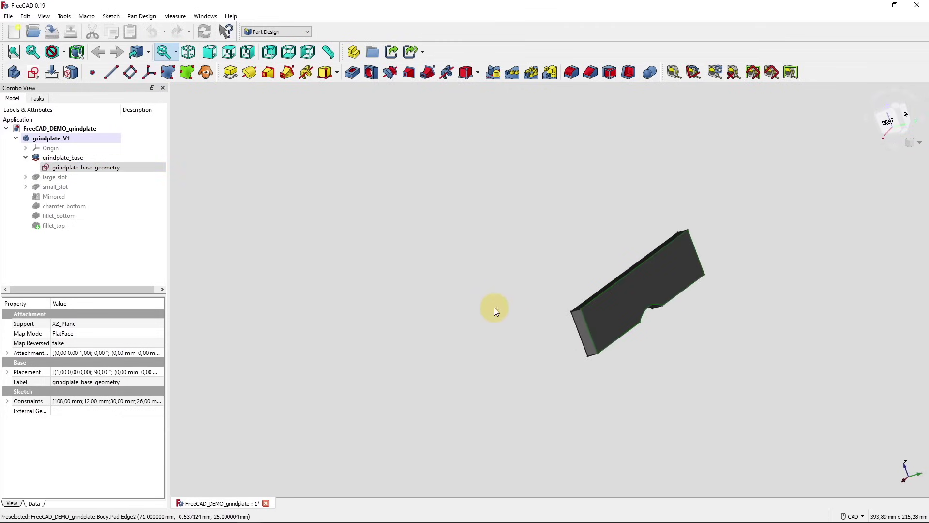
{"action": "left_click", "coordinate": [683, 343]}
{"action": "scroll", "coordinate": [683, 344], "scroll_direction": "up", "scroll_amount": 4}
{"action": "middle_click_drag", "start_coordinate": [684, 340], "coordinate": [561, 384]}
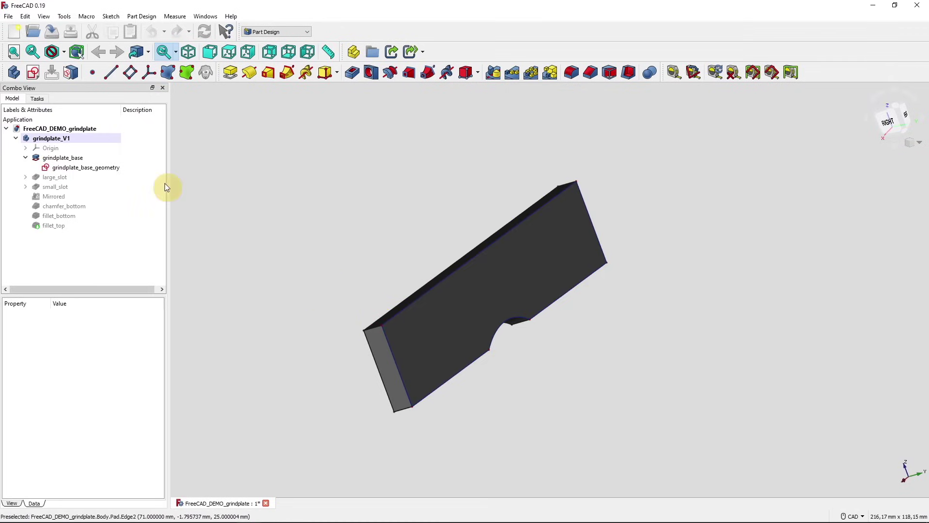
- Open the grindplate_base_geometry sketch to examine its dimensions, close it, and hide the sketch again
{"action": "double_click", "coordinate": [109, 167]}
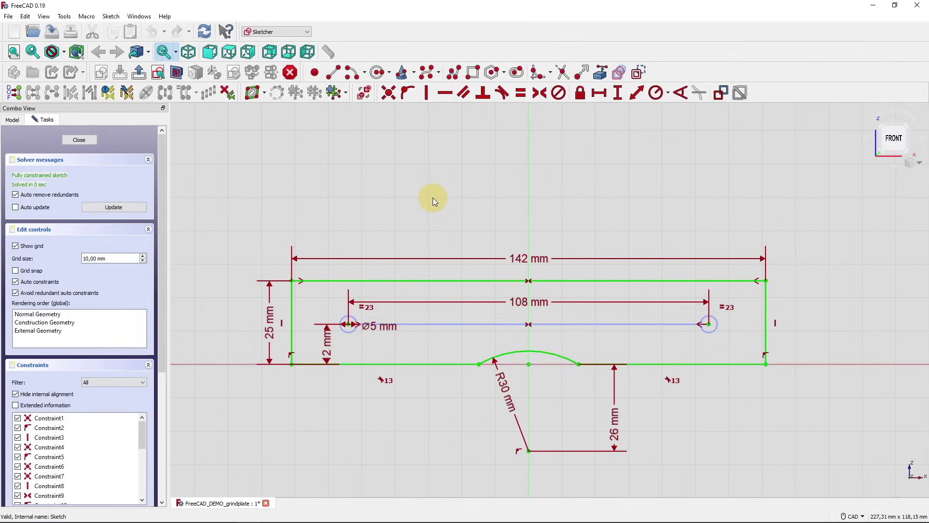
{"action": "left_click", "coordinate": [86, 140]}
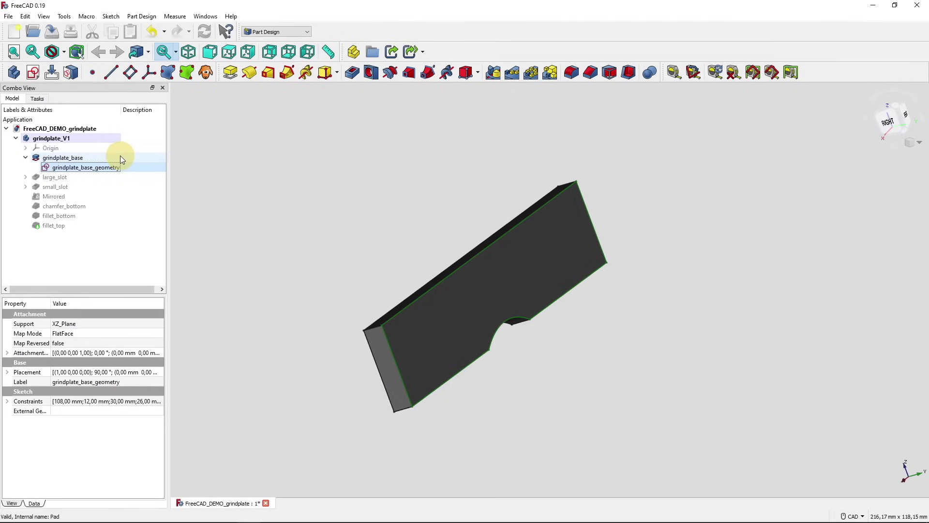
{"action": "key", "text": "space"}
{"action": "left_click", "coordinate": [63, 160]}
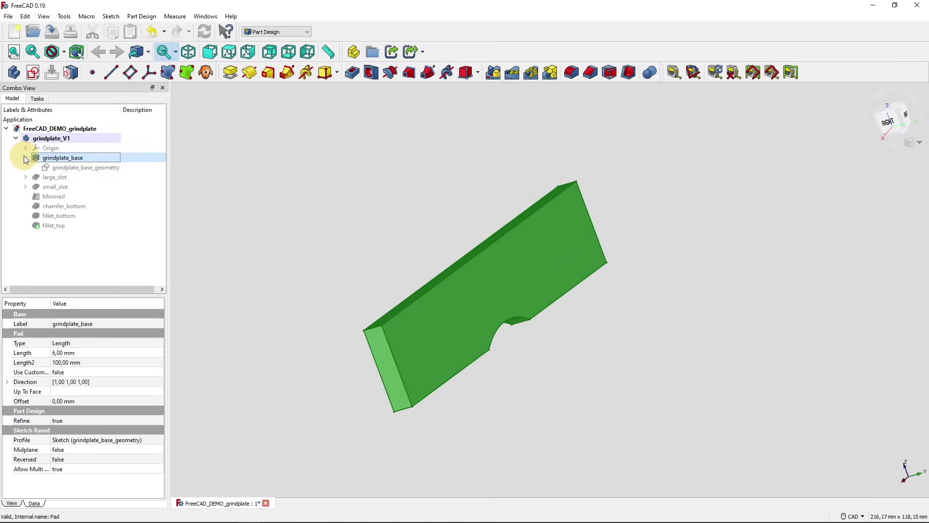
{"action": "left_click", "coordinate": [26, 157]}
{"action": "left_click", "coordinate": [224, 181]}
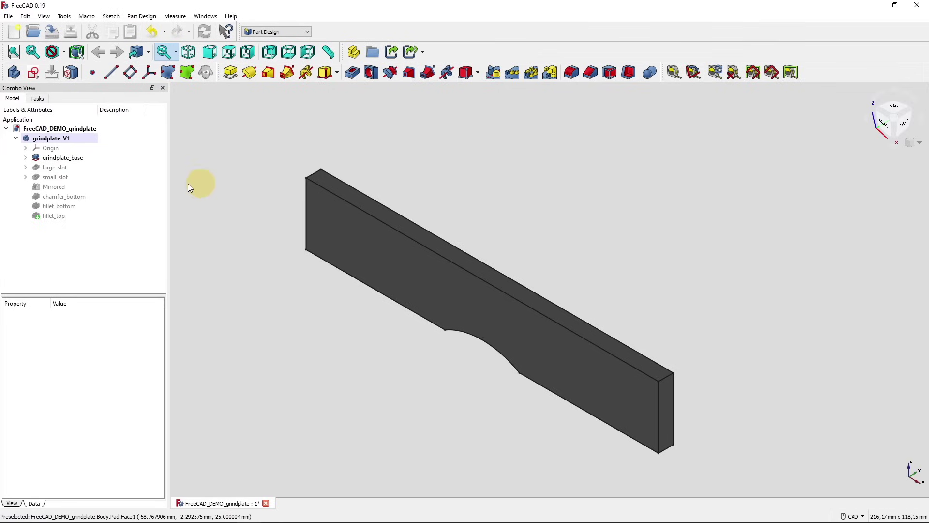
- Show the large_slot pocket and the small_slot pocket one after the other, clearing the selection each time
{"action": "left_click", "coordinate": [87, 169]}
{"action": "key", "text": "space"}
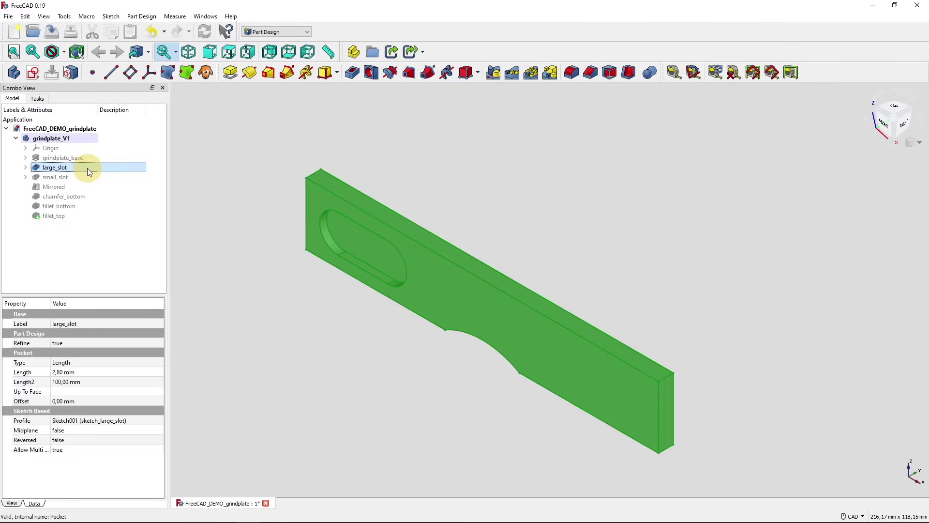
{"action": "left_click", "coordinate": [240, 173]}
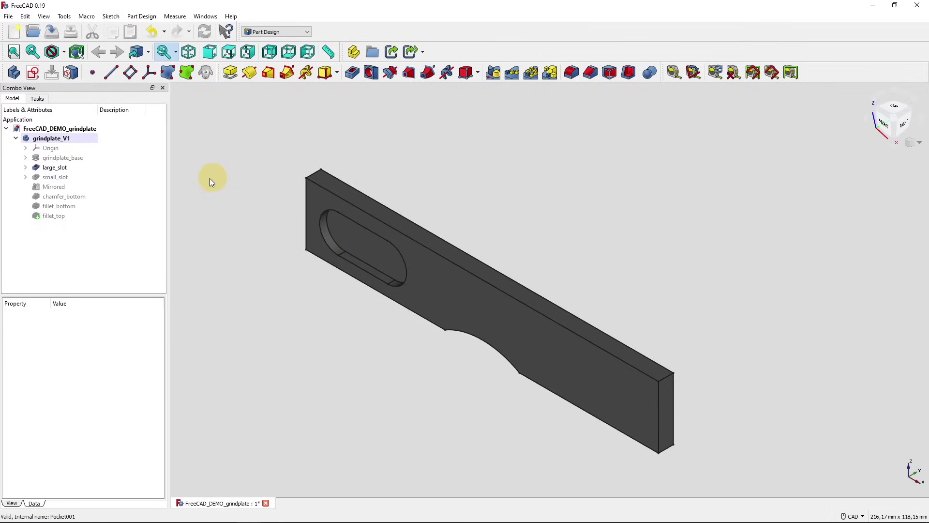
{"action": "left_click", "coordinate": [109, 178]}
{"action": "key", "text": "space"}
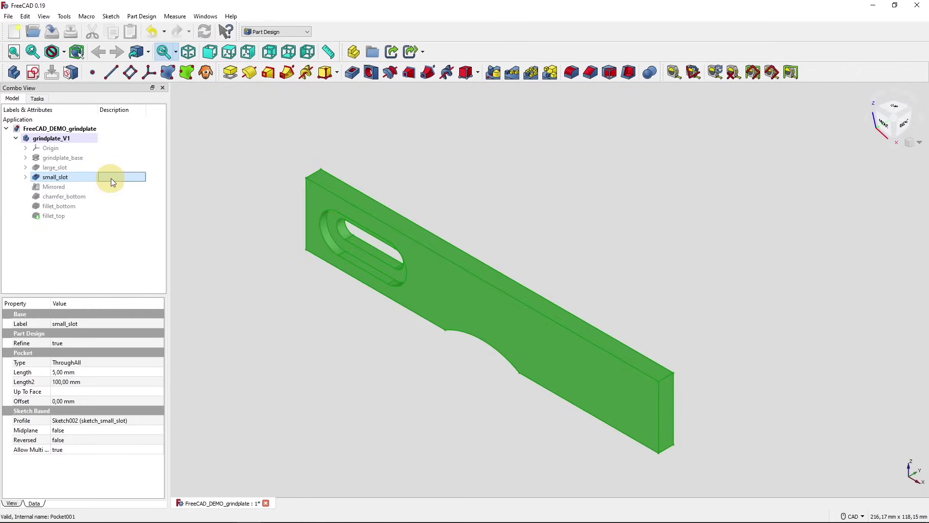
{"action": "left_click", "coordinate": [231, 187]}
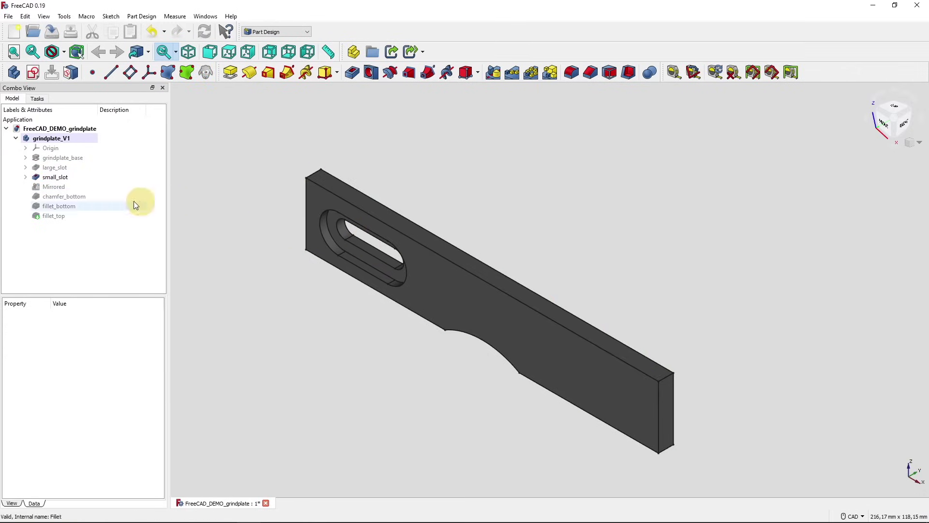
- Make the Mirrored feature visible to view the slots mirrored across the YZ plane, and clear the selection
{"action": "left_click", "coordinate": [106, 187]}
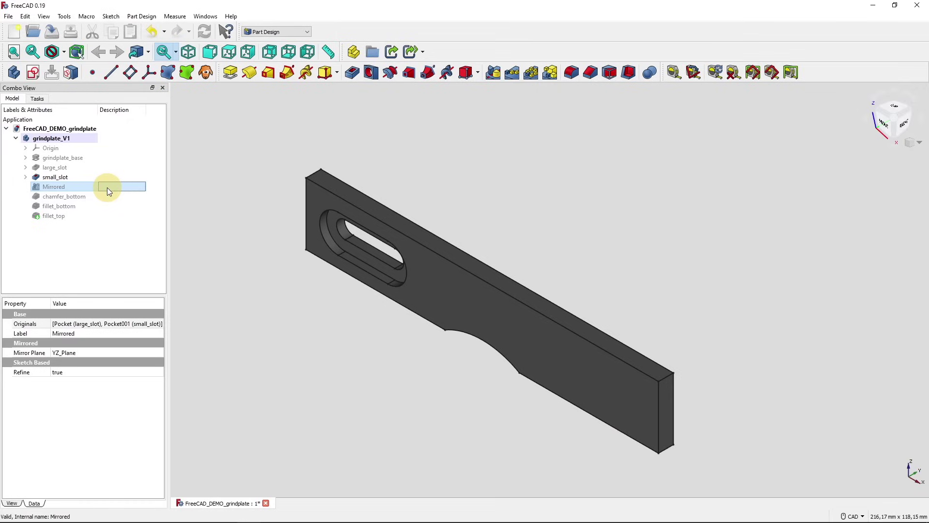
{"action": "key", "text": "space"}
{"action": "left_click", "coordinate": [226, 210]}
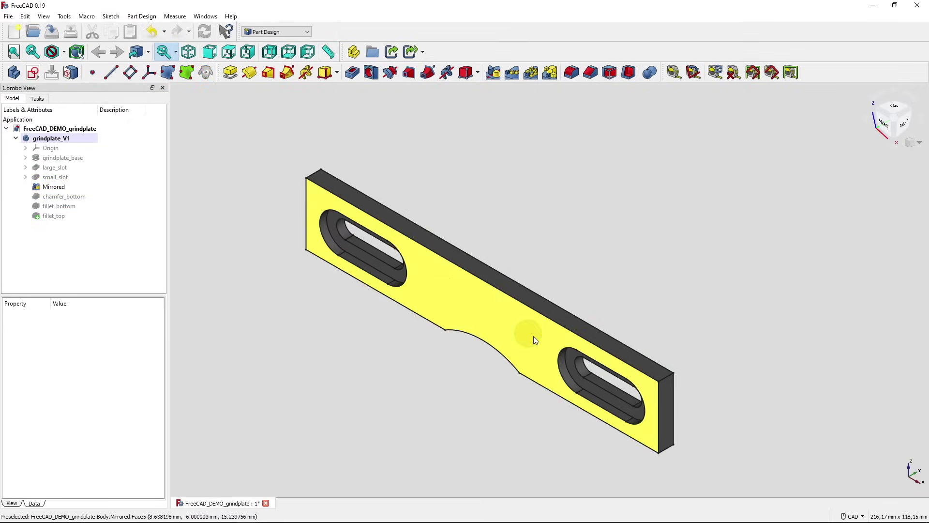
- Make the chamfer_bottom feature visible and examine the chamfer along the plate's lower edge
{"action": "left_click", "coordinate": [85, 195]}
{"action": "key", "text": "space"}
{"action": "left_click", "coordinate": [273, 290]}
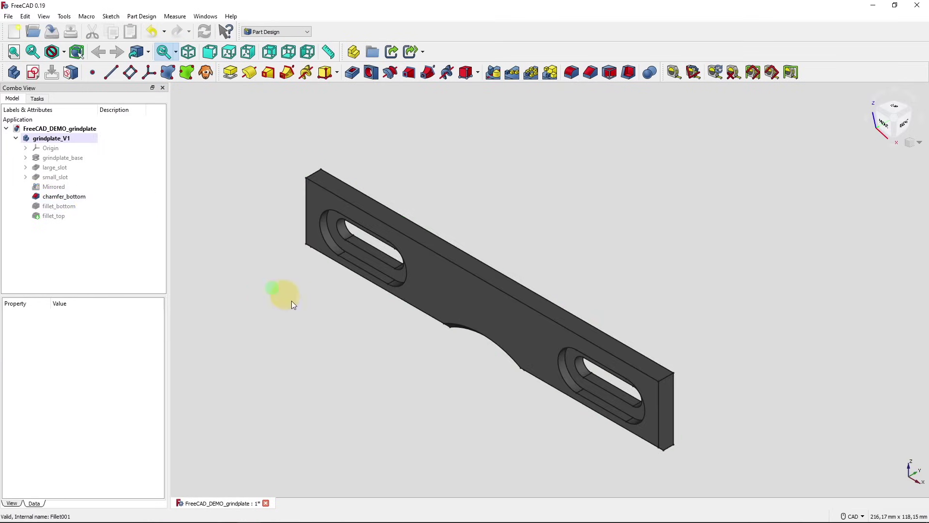
{"action": "middle_click_drag", "start_coordinate": [504, 421], "coordinate": [538, 324]}
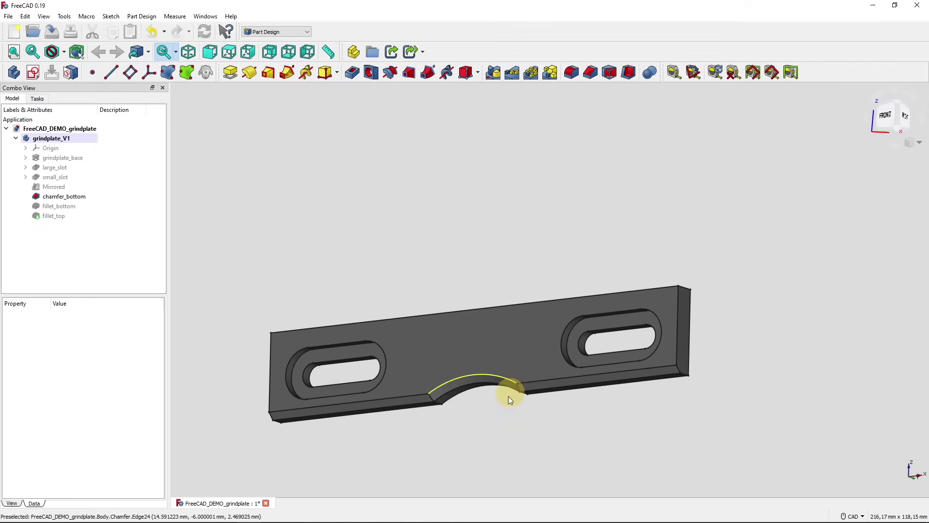
{"action": "scroll", "coordinate": [508, 396], "scroll_direction": "up", "scroll_amount": 1}
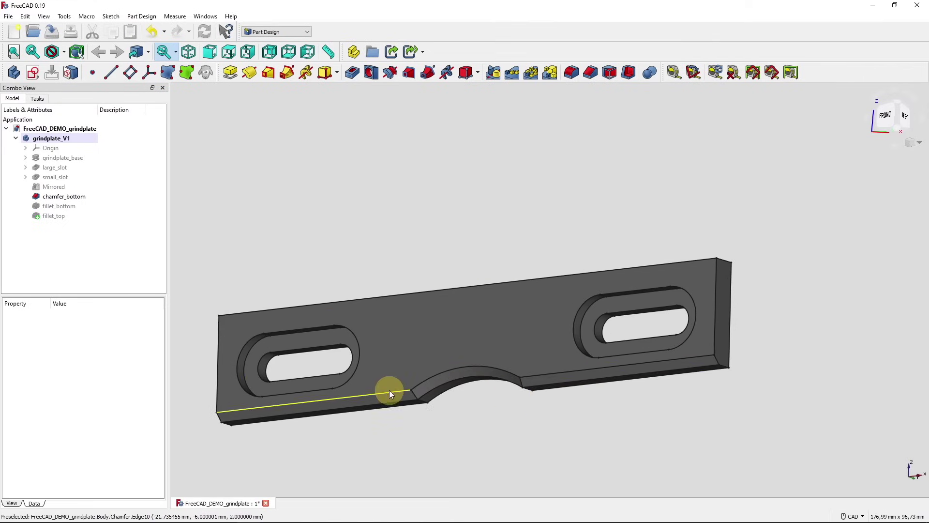
- Make the fillet_bottom feature visible and examine the plate's rounded lower corner up close
{"action": "left_click", "coordinate": [64, 207]}
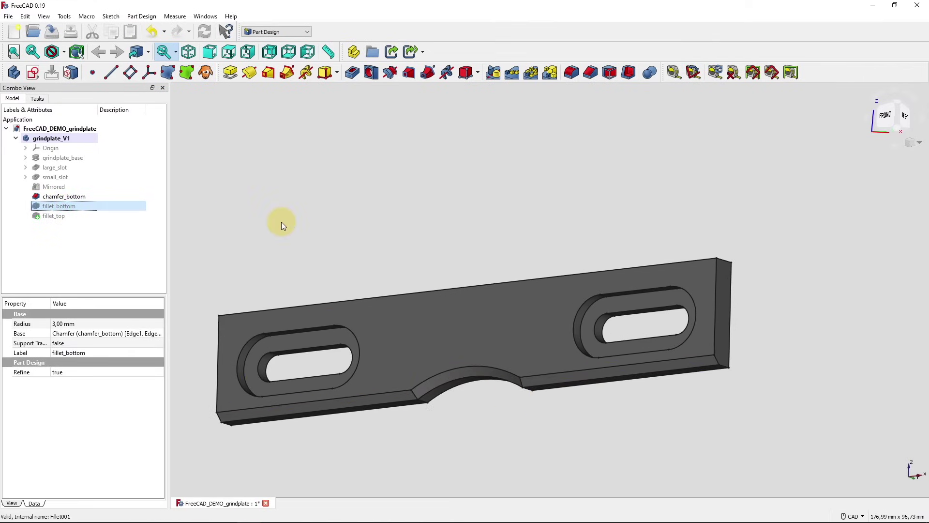
{"action": "key", "text": "space"}
{"action": "left_click", "coordinate": [365, 170]}
{"action": "middle_click_drag", "start_coordinate": [755, 320], "coordinate": [718, 303]}
{"action": "scroll", "coordinate": [677, 312], "scroll_direction": "up", "scroll_amount": 2}
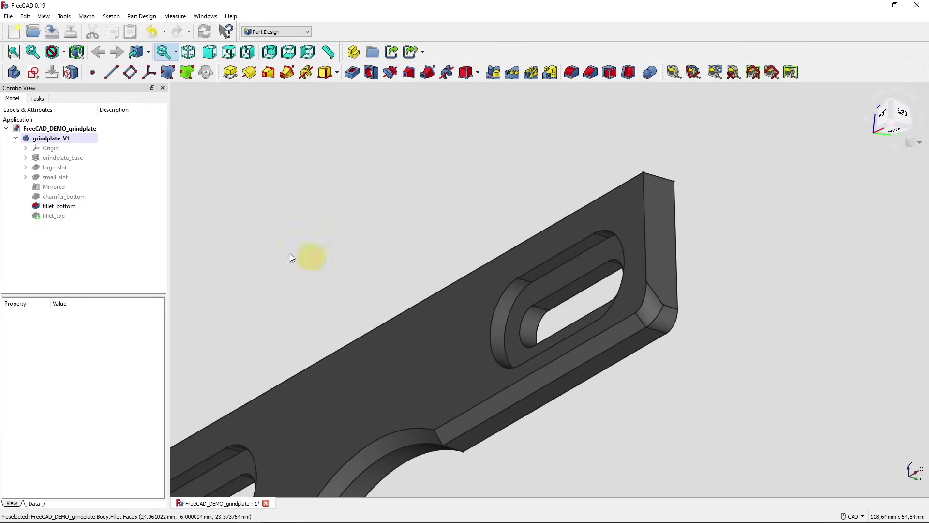
- Make the fillet_top feature visible, examine the finished plate, and return to the isometric view
{"action": "left_click", "coordinate": [92, 220]}
{"action": "key", "text": "space"}
{"action": "middle_click_drag", "start_coordinate": [370, 219], "coordinate": [681, 220]}
{"action": "scroll", "coordinate": [434, 245], "scroll_direction": "down", "scroll_amount": 3}
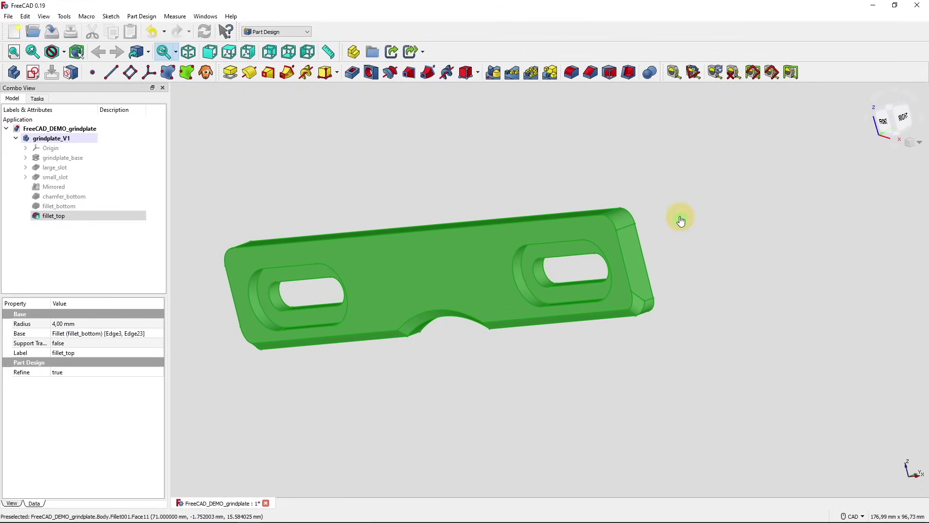
{"action": "left_click", "coordinate": [681, 220]}
{"action": "left_click", "coordinate": [188, 52]}
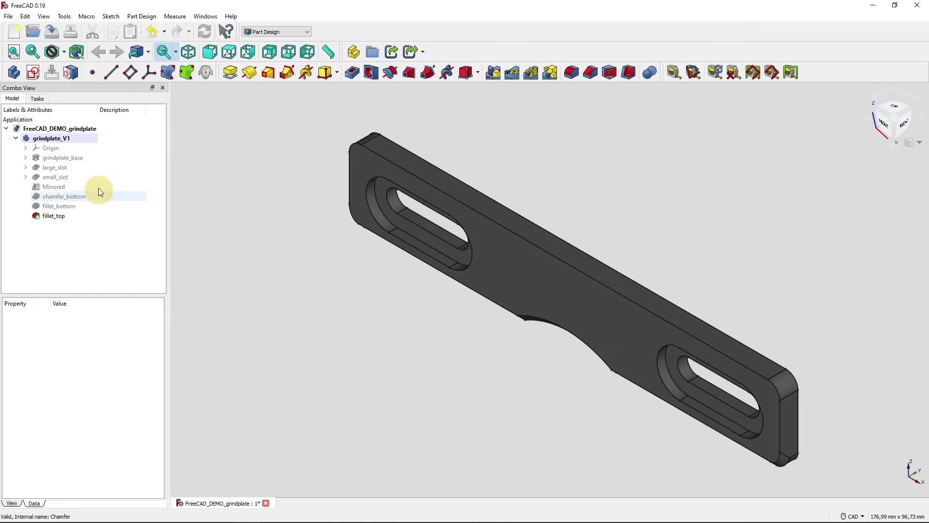
- Compare the start and end of the feature history by showing grindplate_base and switching back to fillet_top
{"action": "left_click", "coordinate": [92, 158]}
{"action": "key", "text": "space"}
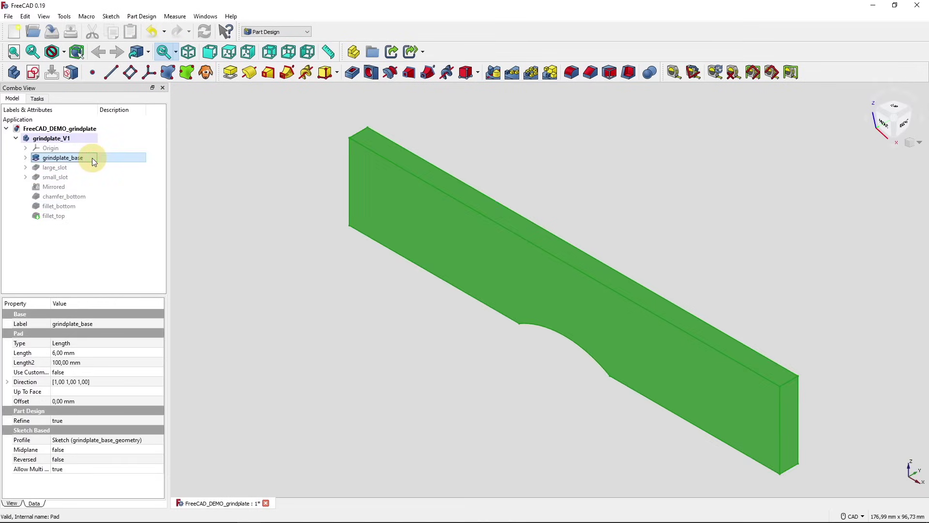
{"action": "left_click", "coordinate": [74, 211]}
{"action": "key", "text": "space"}
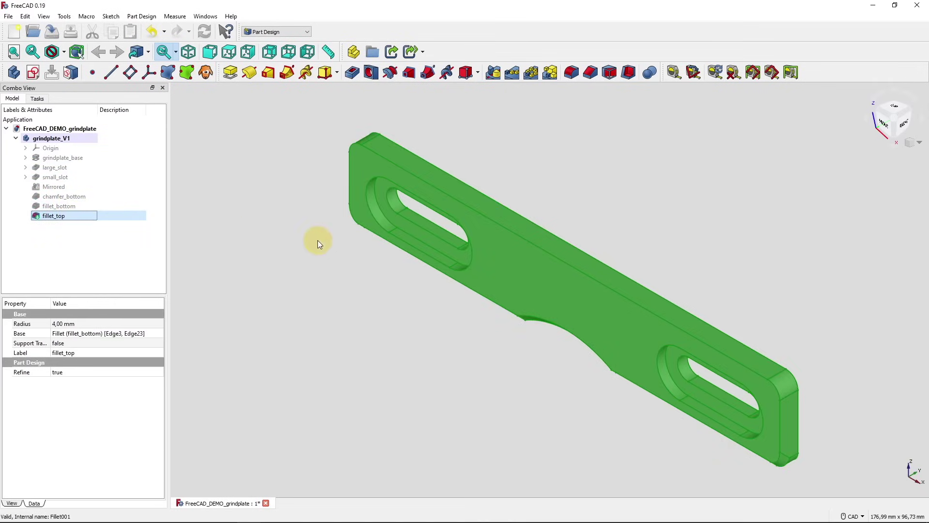
{"action": "left_click", "coordinate": [318, 240]}
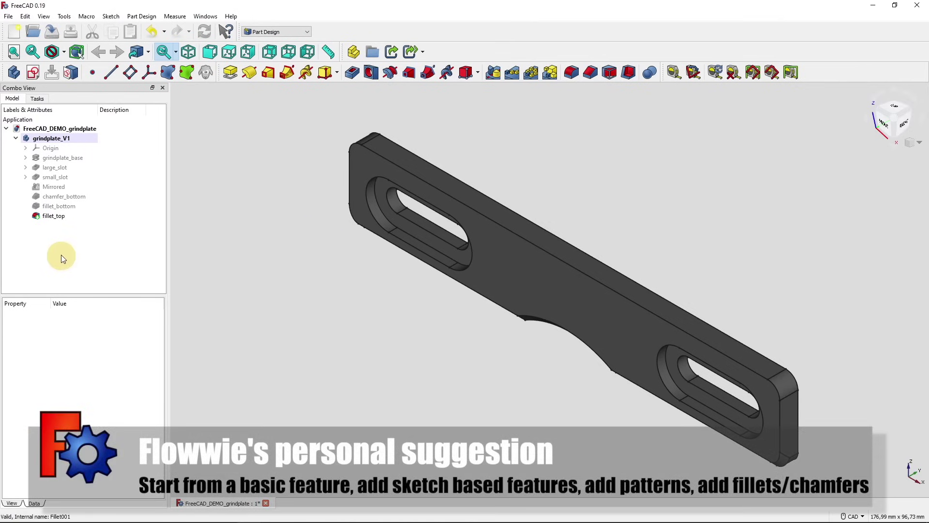
- Look through the grindplate_base, large_slot and small_slot features in the model tree, and clear the selection
{"action": "left_click", "coordinate": [25, 158]}
{"action": "left_click", "coordinate": [25, 158]}
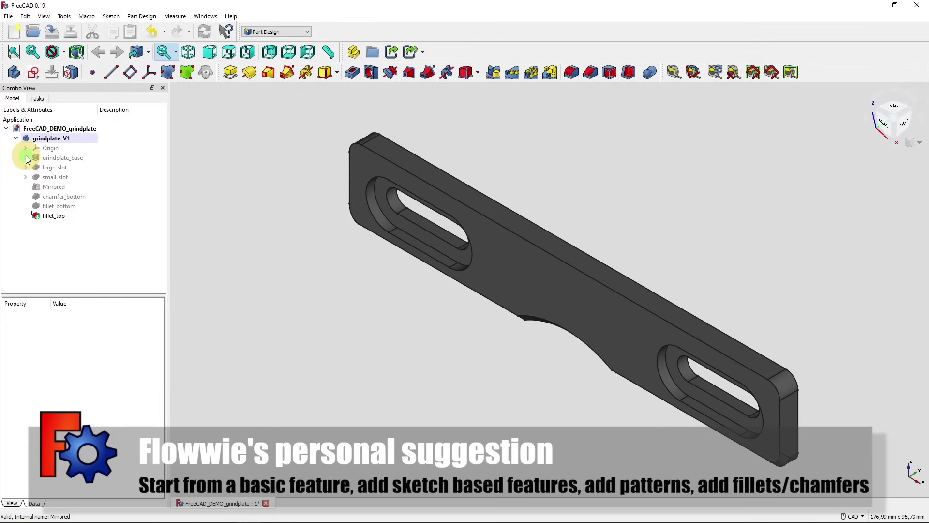
{"action": "left_click", "coordinate": [62, 160]}
{"action": "left_click", "coordinate": [66, 167]}
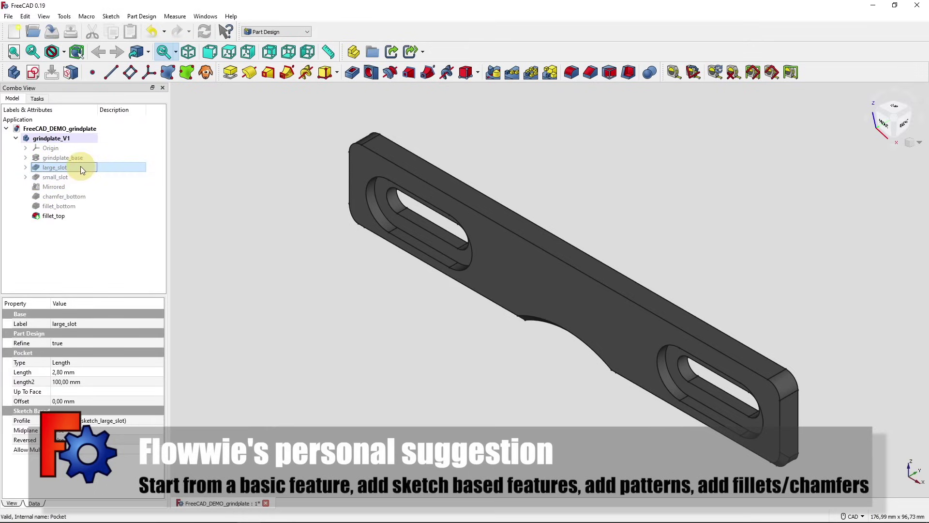
{"action": "left_click", "coordinate": [53, 174]}
{"action": "left_click", "coordinate": [73, 247]}
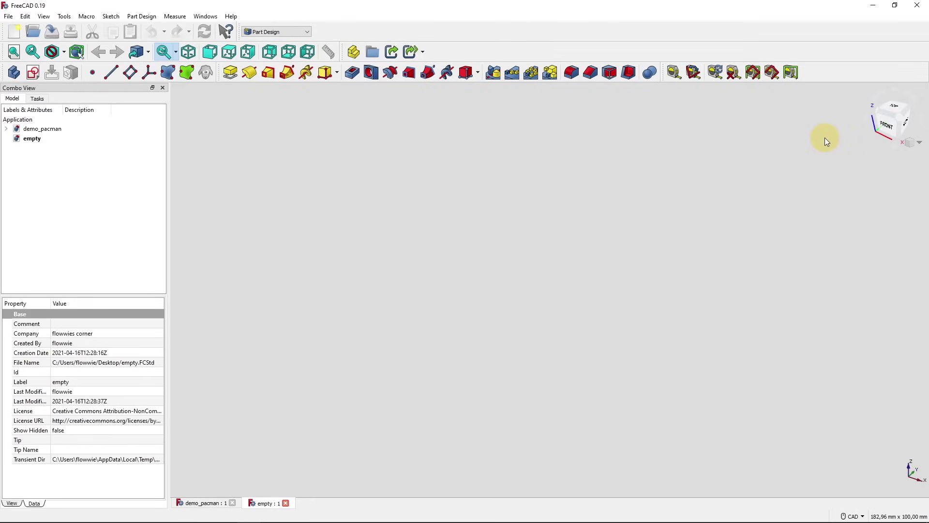
- Activate the demo_pacman document and view its pacman body from a slightly different angle
{"action": "double_click", "coordinate": [48, 130]}
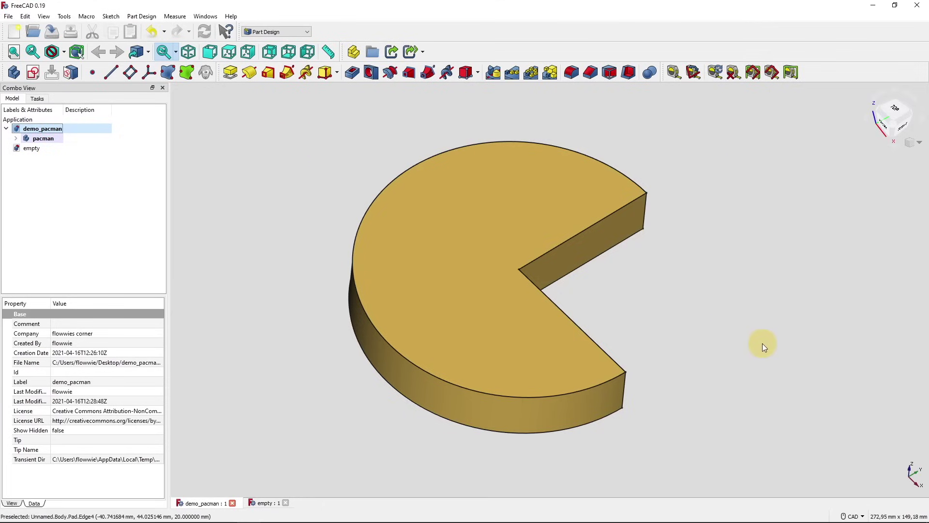
{"action": "mouse_move", "coordinate": [762, 344]}
{"action": "middle_mouse_down"}
{"action": "mouse_move", "coordinate": [763, 356]}
{"action": "mouse_move", "coordinate": [753, 354]}
{"action": "mouse_move", "coordinate": [762, 336]}
{"action": "middle_mouse_up"}
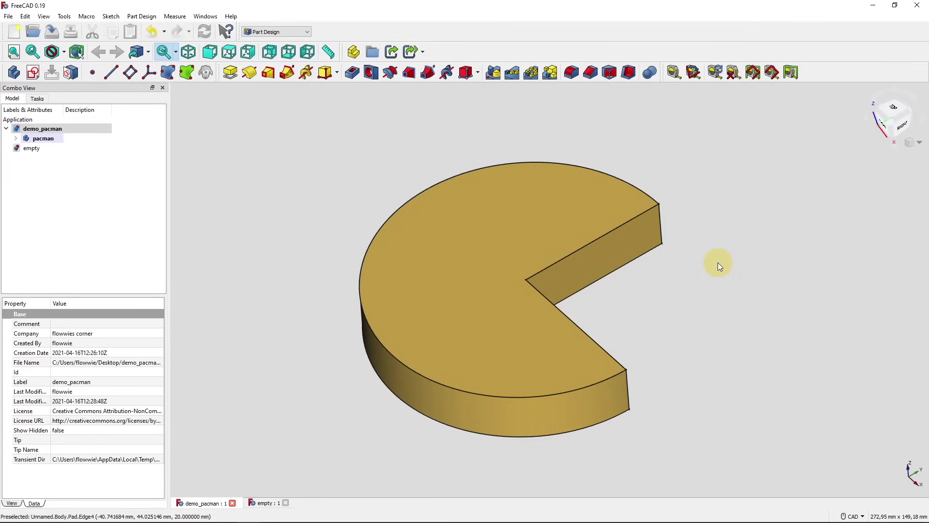
- Create a new document and save it to the Desktop as demo_video_1
{"action": "left_click", "coordinate": [8, 16]}
{"action": "left_click", "coordinate": [19, 26]}
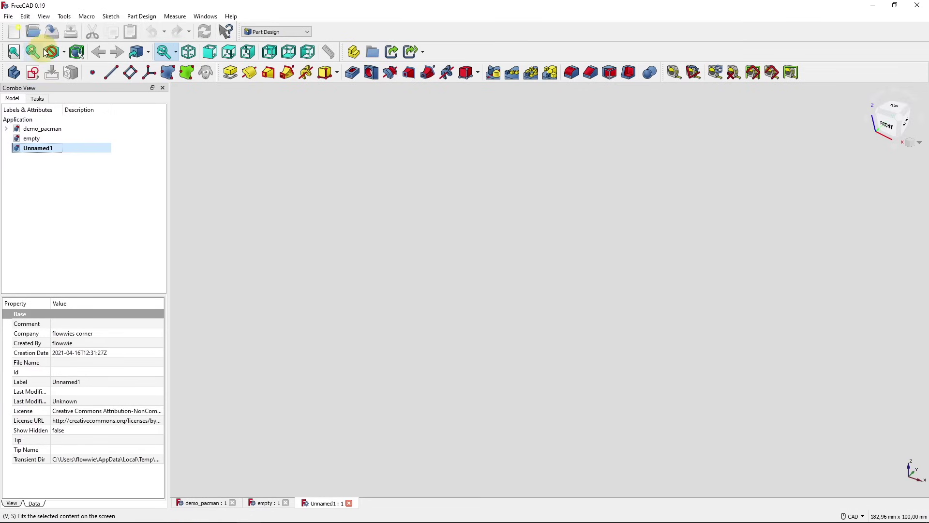
{"action": "left_click", "coordinate": [53, 33]}
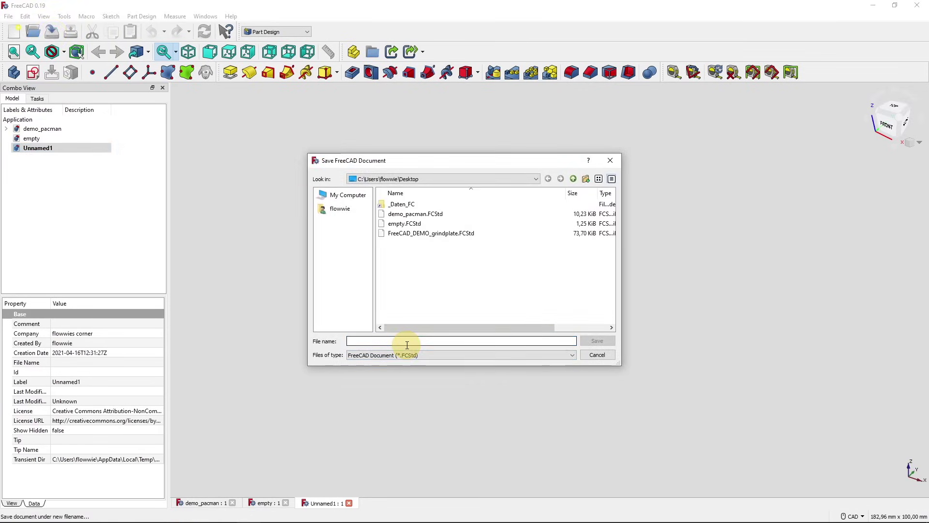
{"action": "type", "text": "demo_vi"}
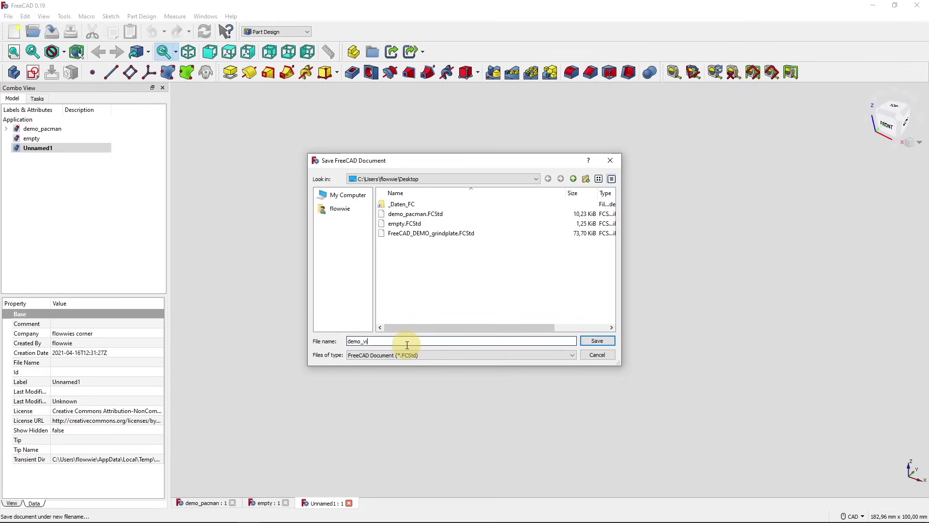
{"action": "type", "text": "deo_1"}
{"action": "key", "text": "Return"}
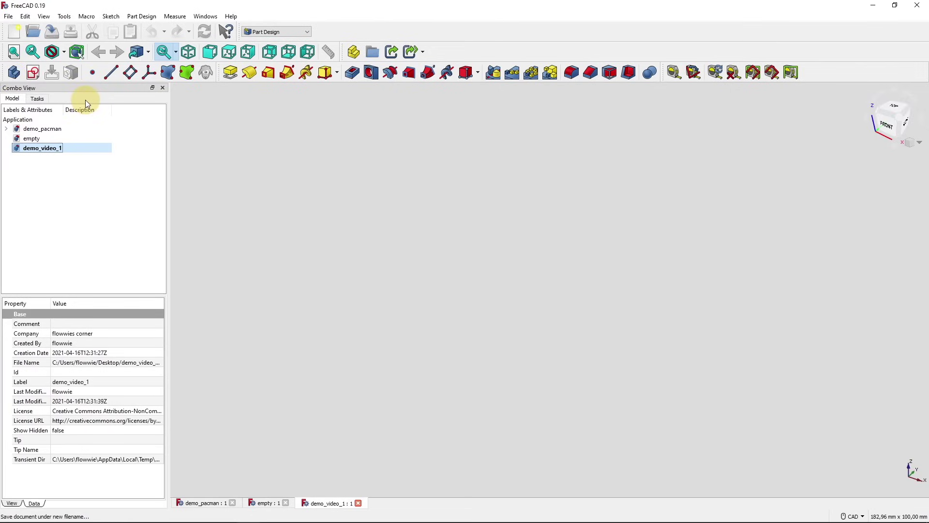
- Create a new body in demo_video_1 and display it in the model tree
{"action": "left_click", "coordinate": [37, 99]}
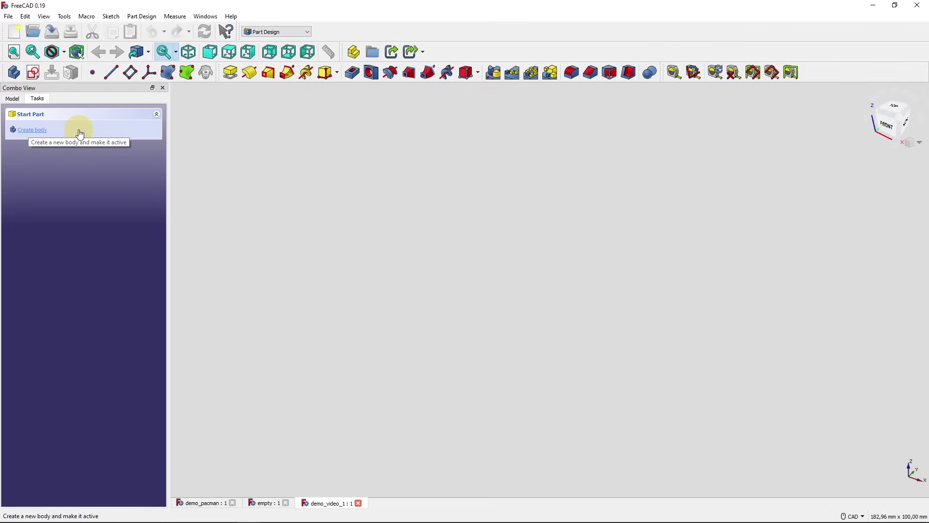
{"action": "left_click", "coordinate": [34, 132]}
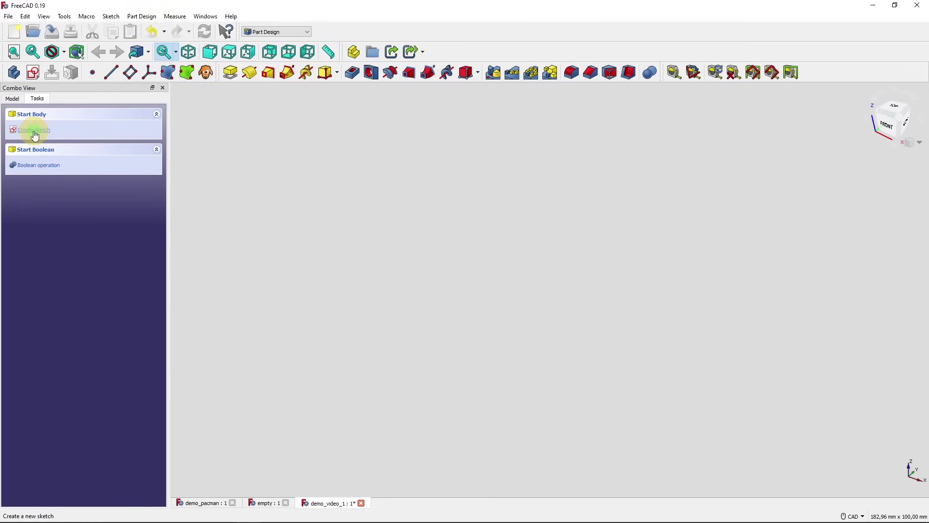
{"action": "left_click", "coordinate": [15, 99]}
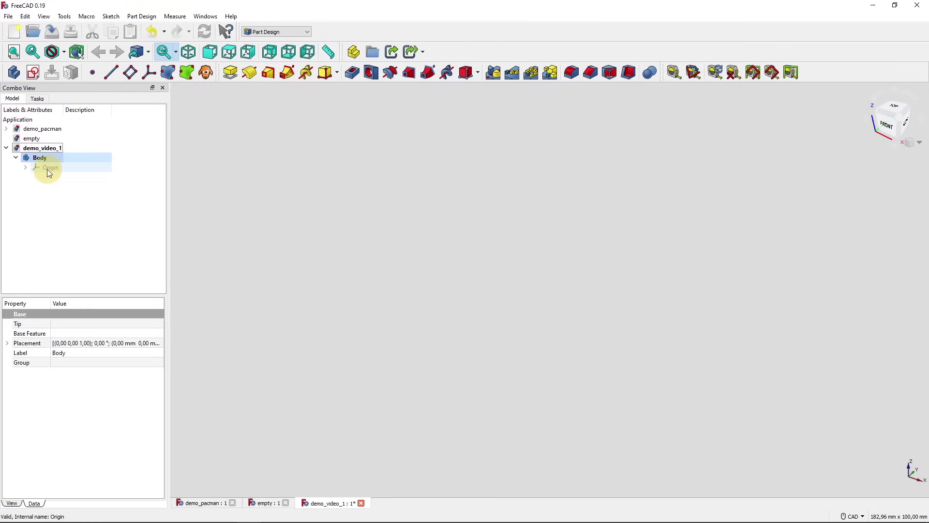
- Close the empty and demo_pacman documents, keeping only demo_video_1 open
{"action": "right_click", "coordinate": [41, 137]}
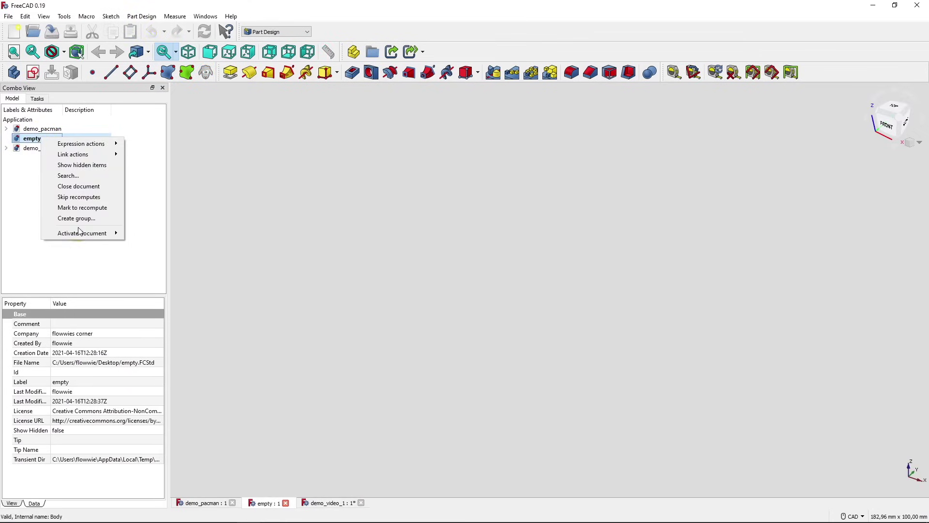
{"action": "left_click", "coordinate": [83, 188]}
{"action": "left_click", "coordinate": [42, 138]}
{"action": "left_click", "coordinate": [42, 129]}
{"action": "right_click", "coordinate": [42, 128]}
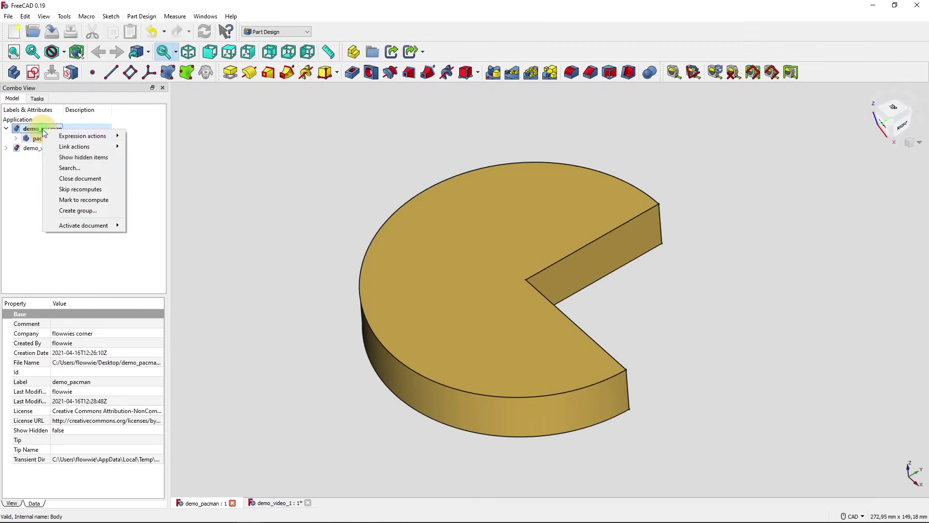
{"action": "left_click", "coordinate": [79, 178]}
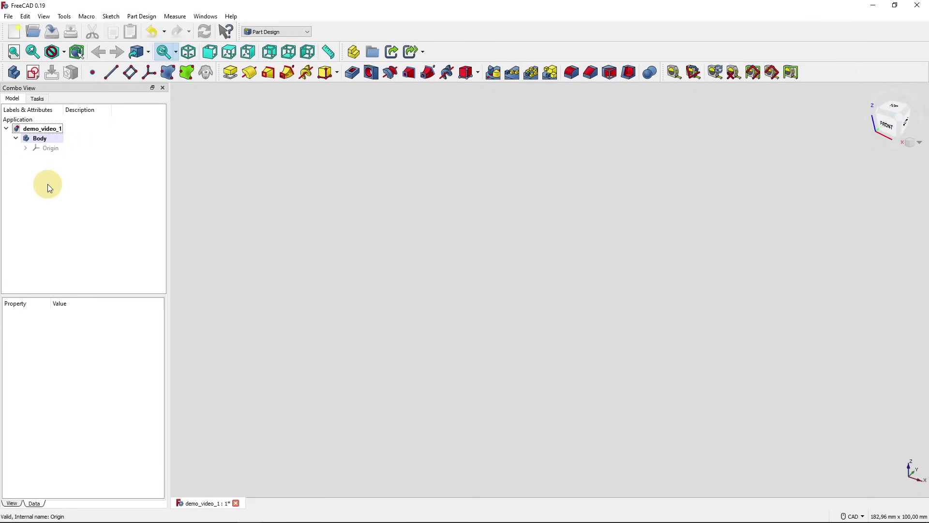
- Add an additive cylinder primitive to the body and attach it to the XY plane
{"action": "left_click", "coordinate": [60, 130]}
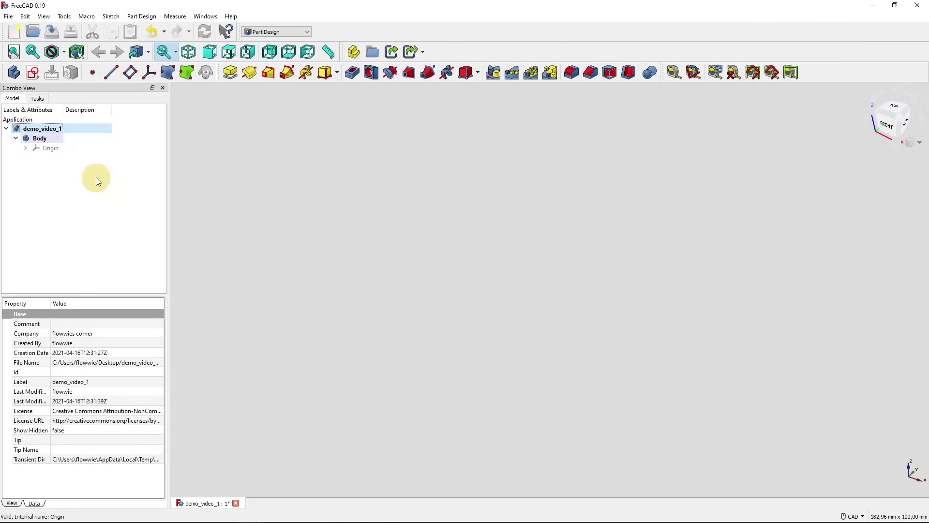
{"action": "left_click", "coordinate": [56, 139]}
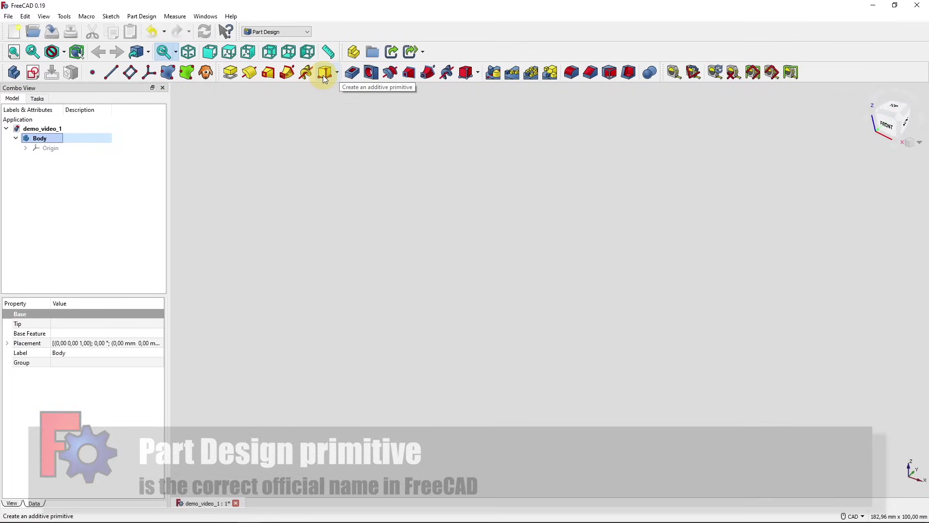
{"action": "left_click", "coordinate": [336, 76]}
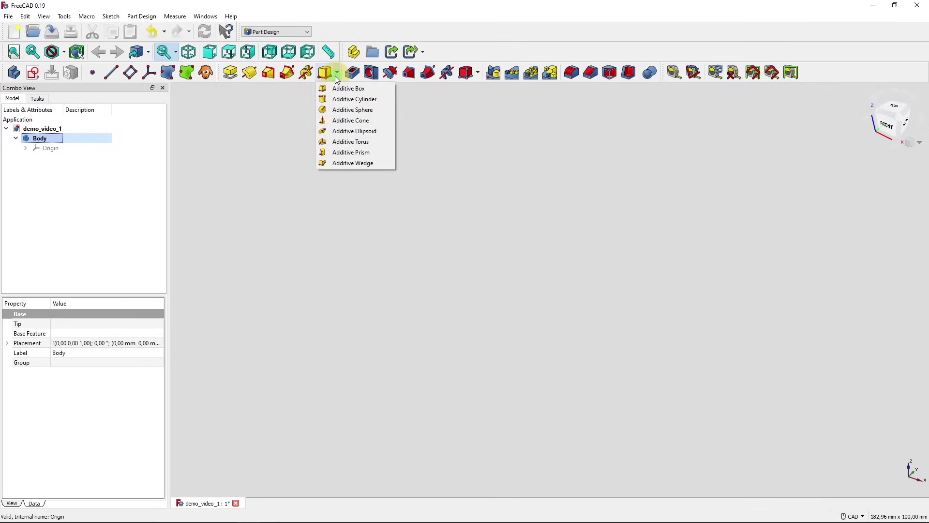
{"action": "left_click", "coordinate": [360, 99]}
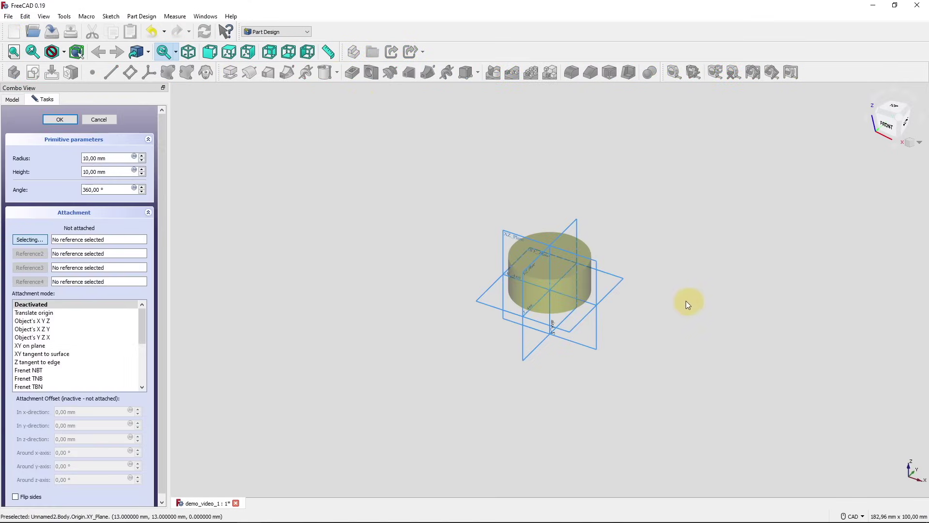
{"action": "scroll", "coordinate": [683, 301], "scroll_direction": "up", "scroll_amount": 2}
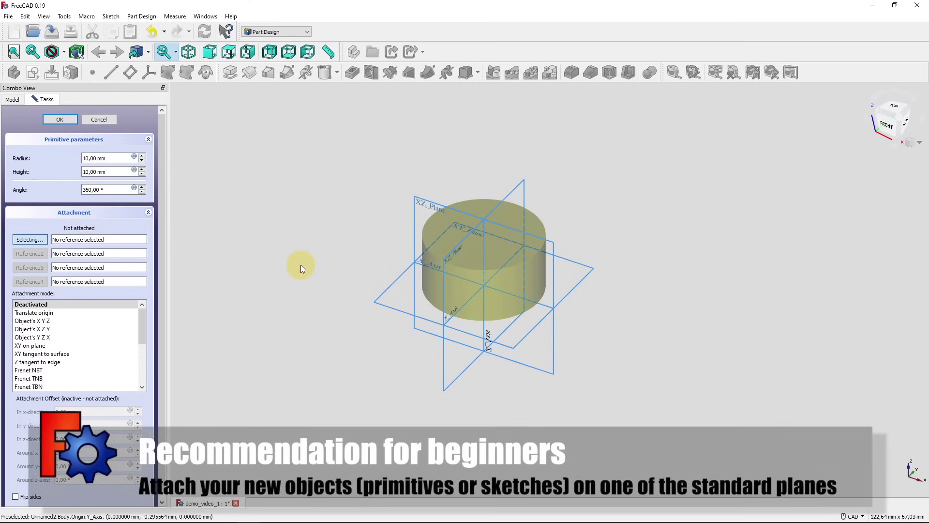
{"action": "scroll", "coordinate": [301, 265], "scroll_direction": "up", "scroll_amount": 1}
{"action": "scroll", "coordinate": [318, 263], "scroll_direction": "up", "scroll_amount": 1}
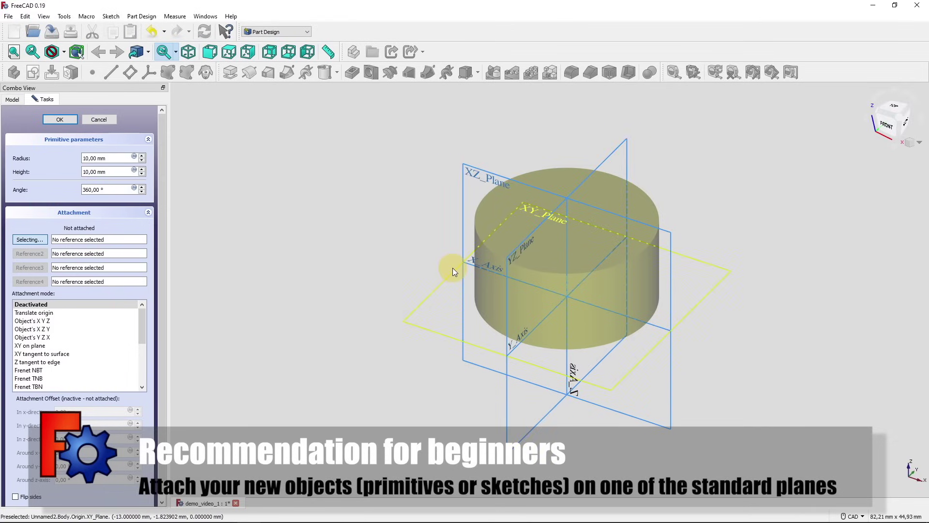
{"action": "left_click", "coordinate": [410, 322]}
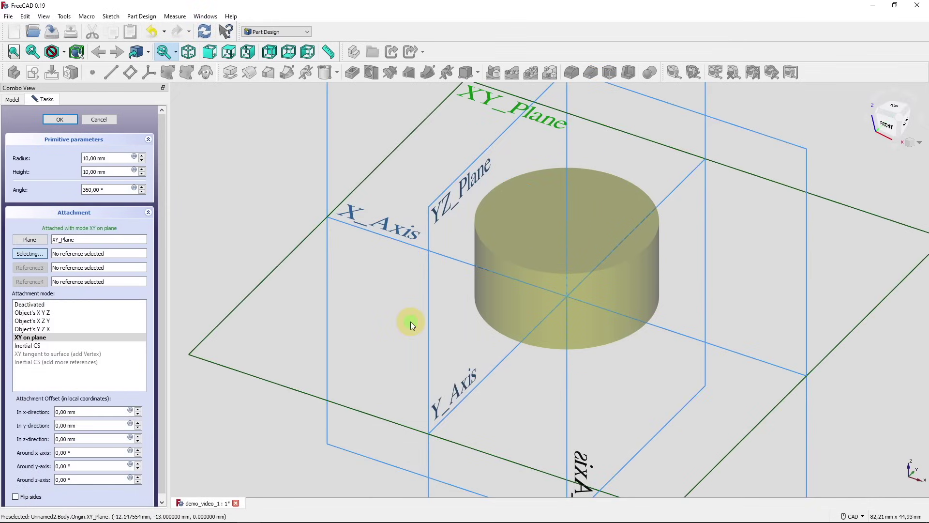
- Set the cylinder primitive's radius to 60 mm and its height to 20 mm
{"action": "scroll", "coordinate": [230, 204], "scroll_direction": "down", "scroll_amount": 2}
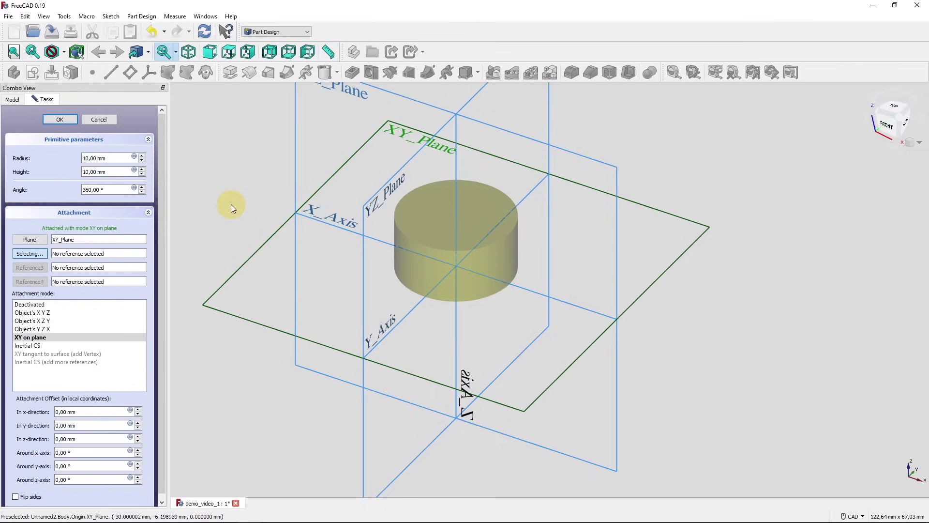
{"action": "left_click", "coordinate": [114, 159]}
{"action": "triple_click", "coordinate": [98, 159]}
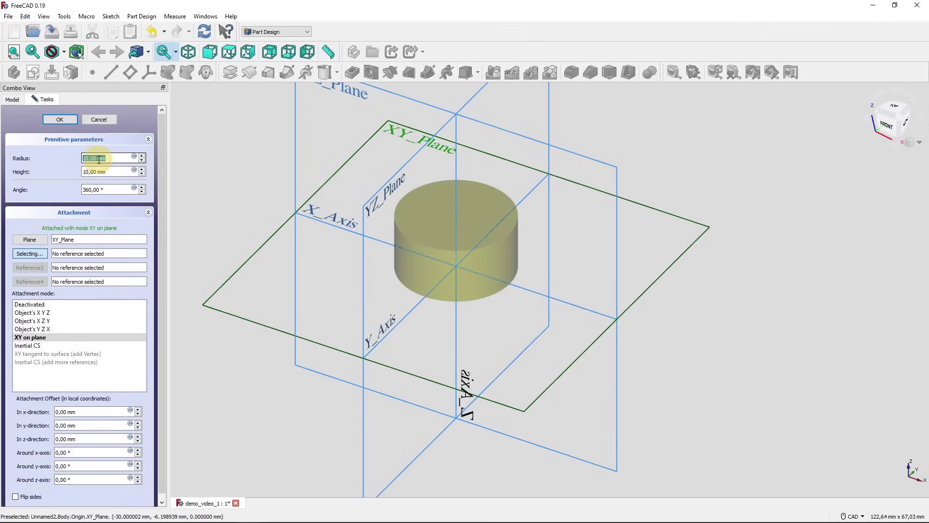
{"action": "type", "text": "60"}
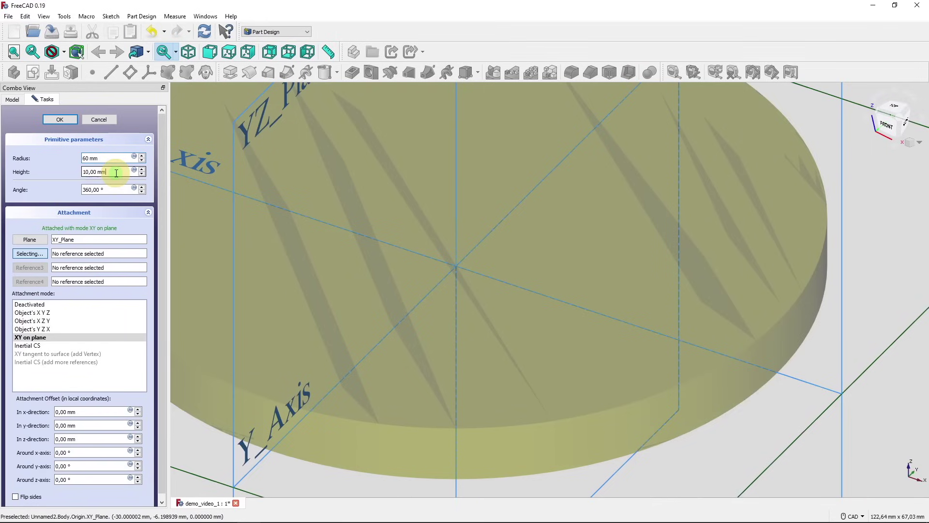
{"action": "triple_click", "coordinate": [116, 172]}
{"action": "type", "text": "20"}
{"action": "scroll", "coordinate": [434, 256], "scroll_direction": "down", "scroll_amount": 5}
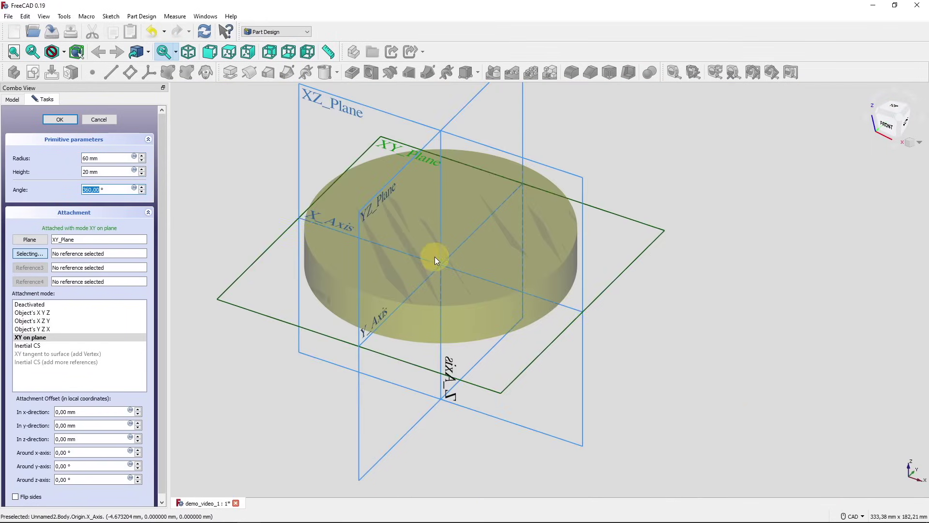
- Try a cylinder angle of 180°, set it to 270° instead, and finish the primitive
{"action": "middle_click_drag", "start_coordinate": [434, 257], "coordinate": [507, 307]}
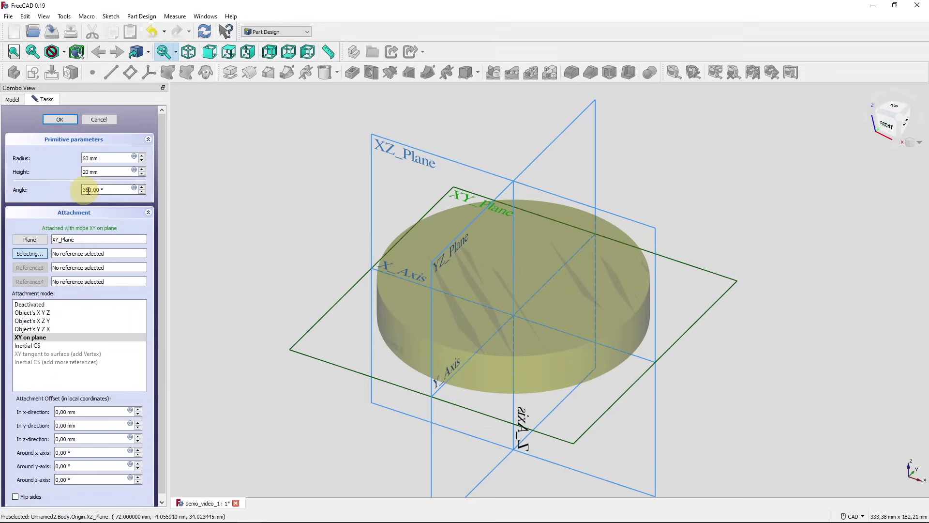
{"action": "triple_click", "coordinate": [113, 190]}
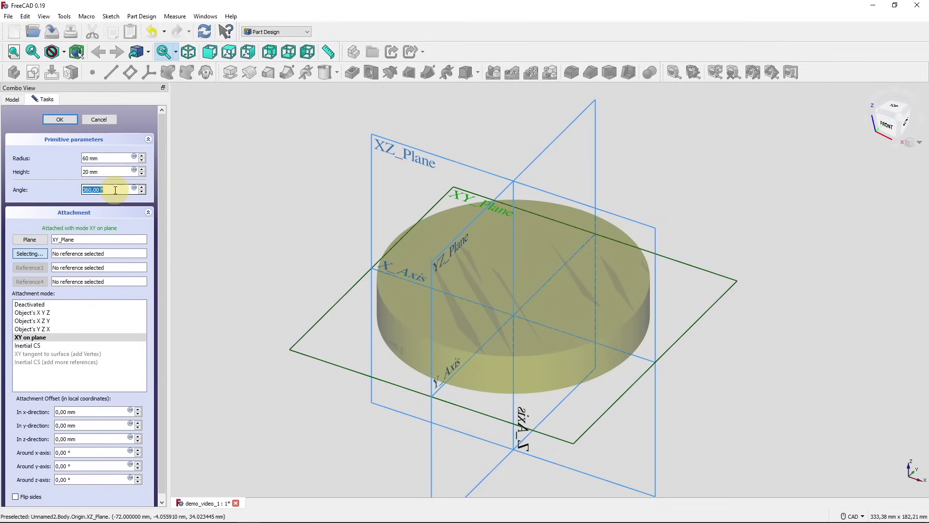
{"action": "type", "text": "180"}
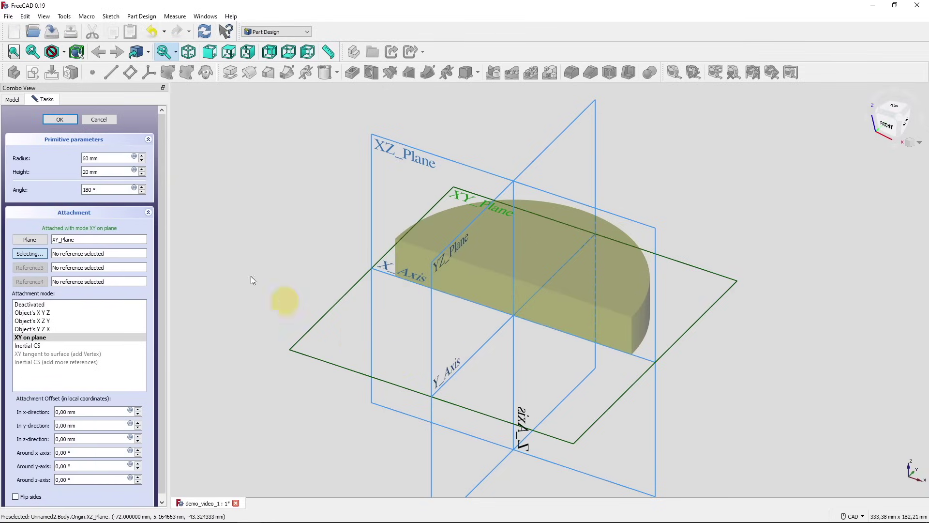
{"action": "triple_click", "coordinate": [89, 189]}
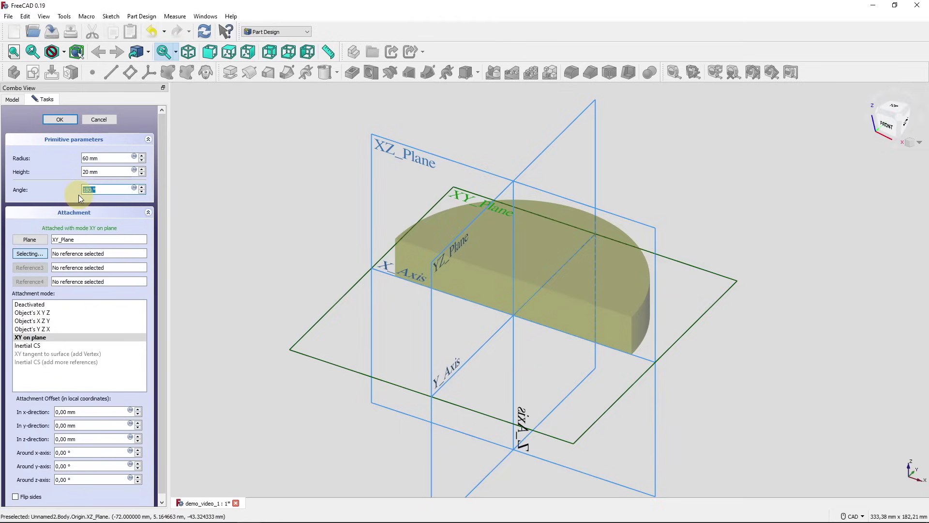
{"action": "left_click", "coordinate": [262, 201]}
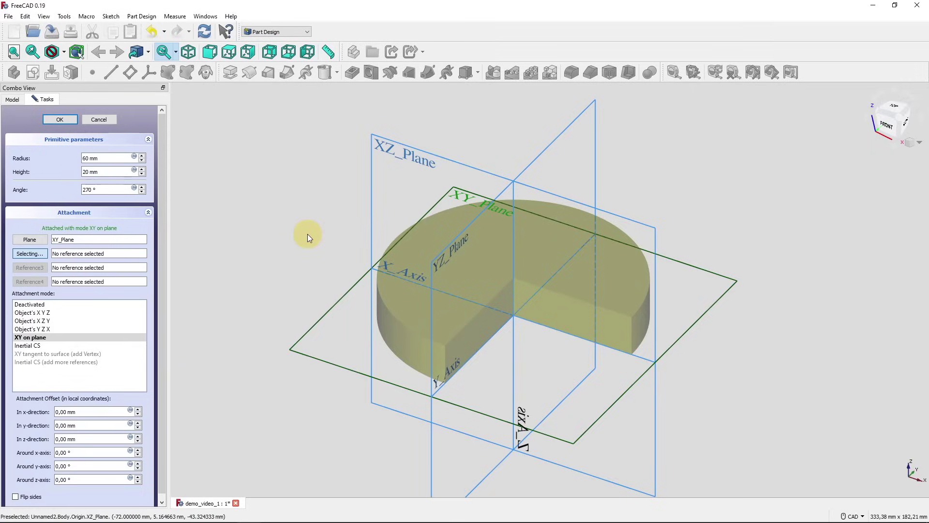
{"action": "left_click", "coordinate": [60, 119]}
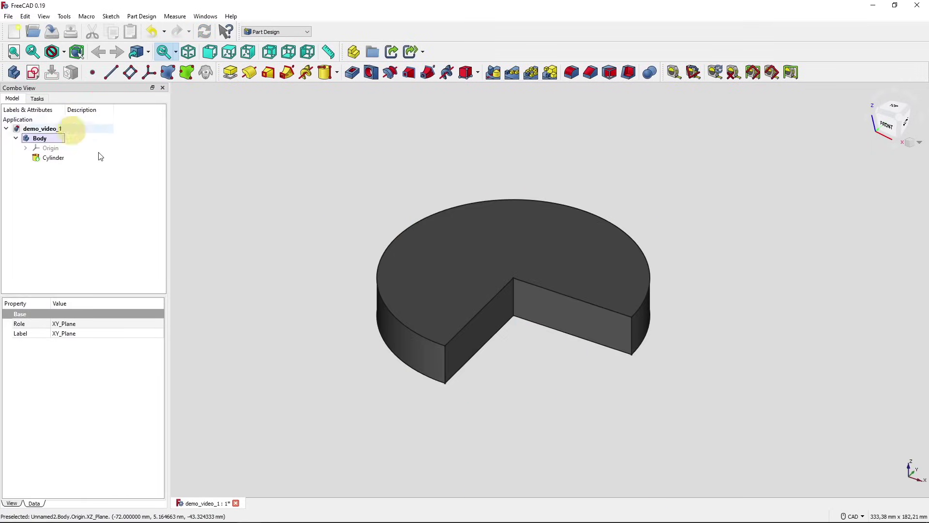
- Change the finished cylinder's radius to 80 mm in its properties
{"action": "middle_click_drag", "start_coordinate": [266, 269], "coordinate": [265, 272]}
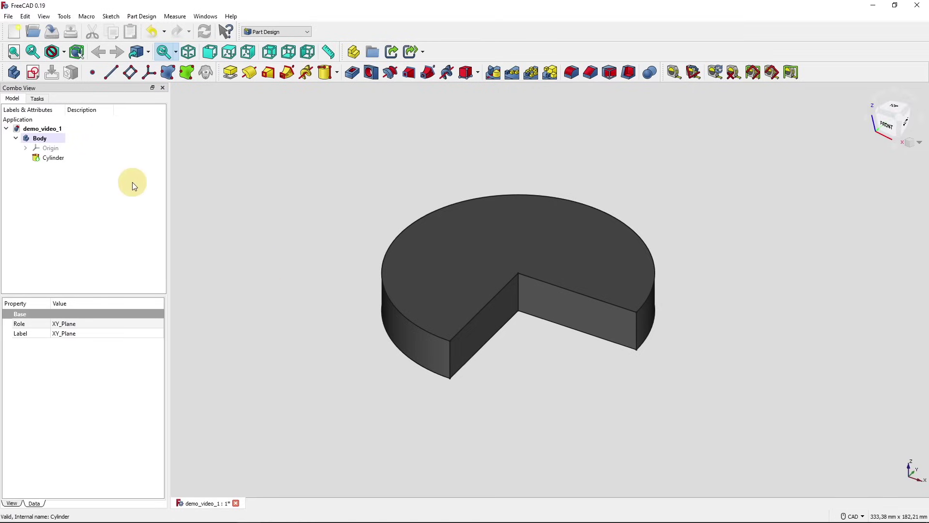
{"action": "left_click", "coordinate": [76, 159]}
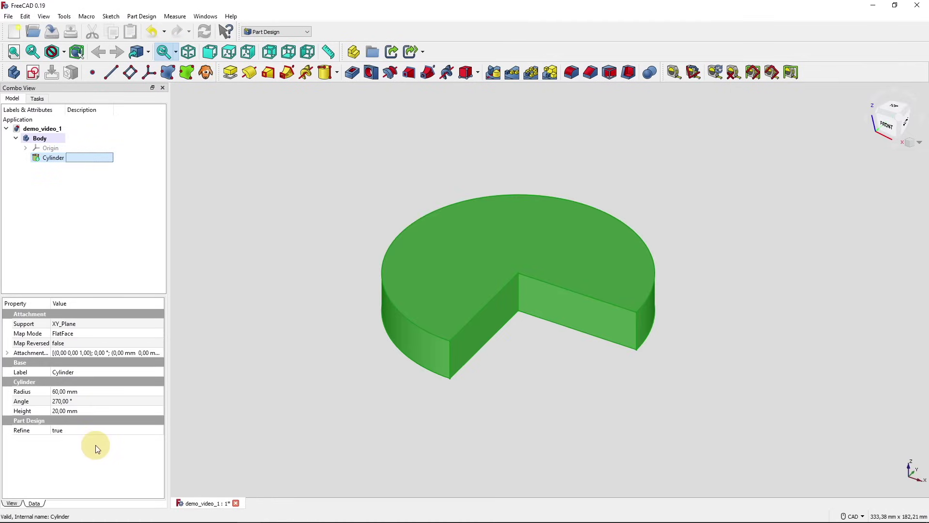
{"action": "left_click", "coordinate": [59, 392]}
{"action": "type", "text": "80"}
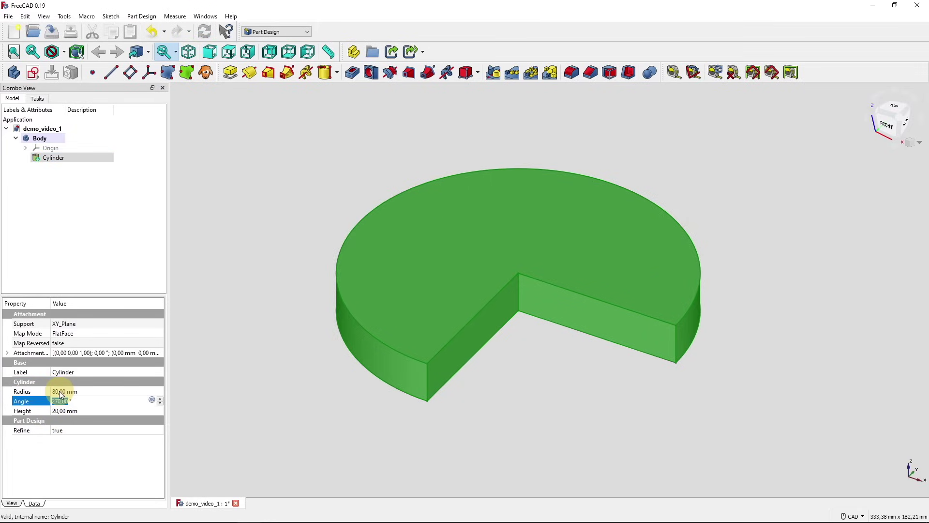
- Try a cylinder height of 5 mm and clear the selection to view the body
{"action": "left_click", "coordinate": [64, 410]}
{"action": "double_click", "coordinate": [64, 411]}
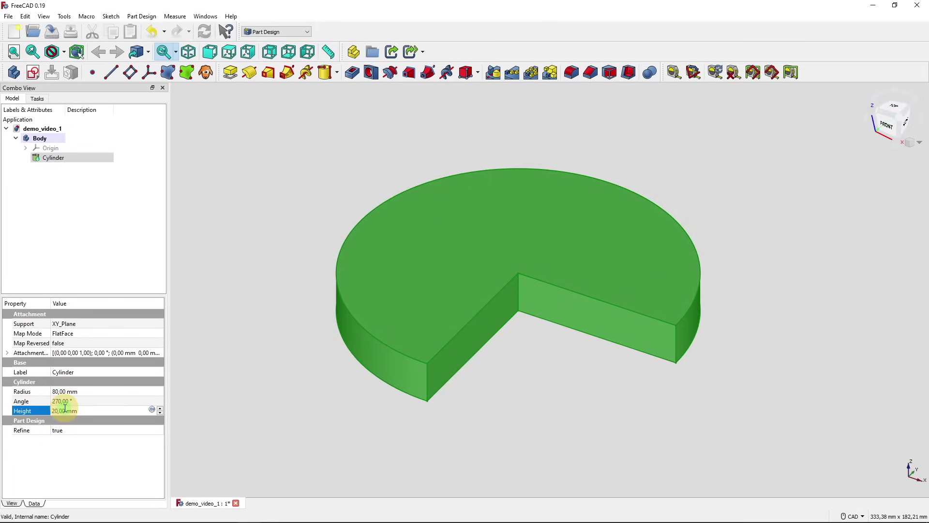
{"action": "triple_click", "coordinate": [64, 409]}
{"action": "type", "text": "5"}
{"action": "key", "text": "Tab"}
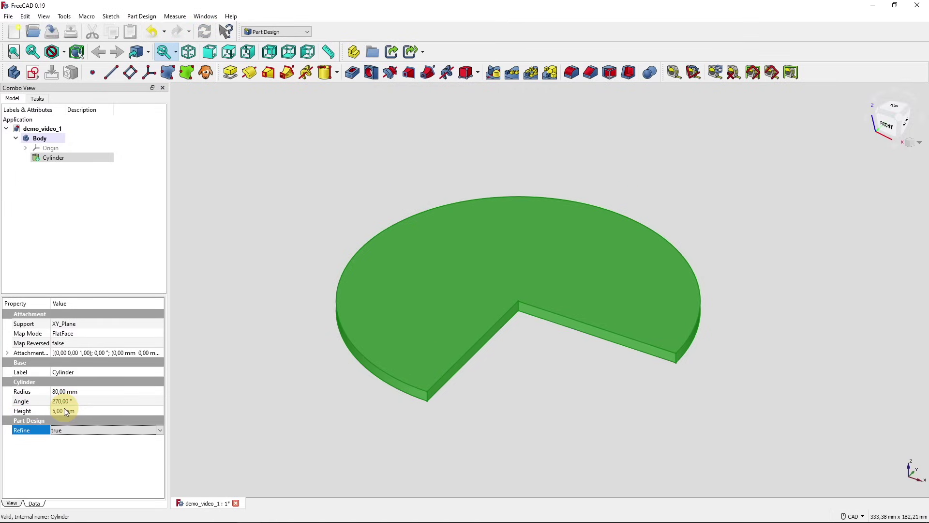
{"action": "left_click", "coordinate": [552, 404]}
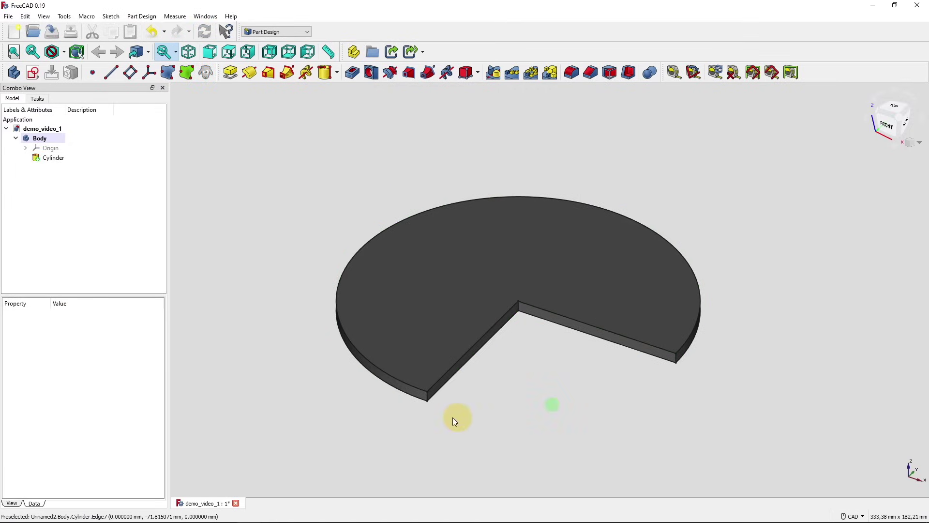
- Select the cylinder again and set its height to 20 mm
{"action": "left_click", "coordinate": [53, 158]}
{"action": "left_click", "coordinate": [70, 409]}
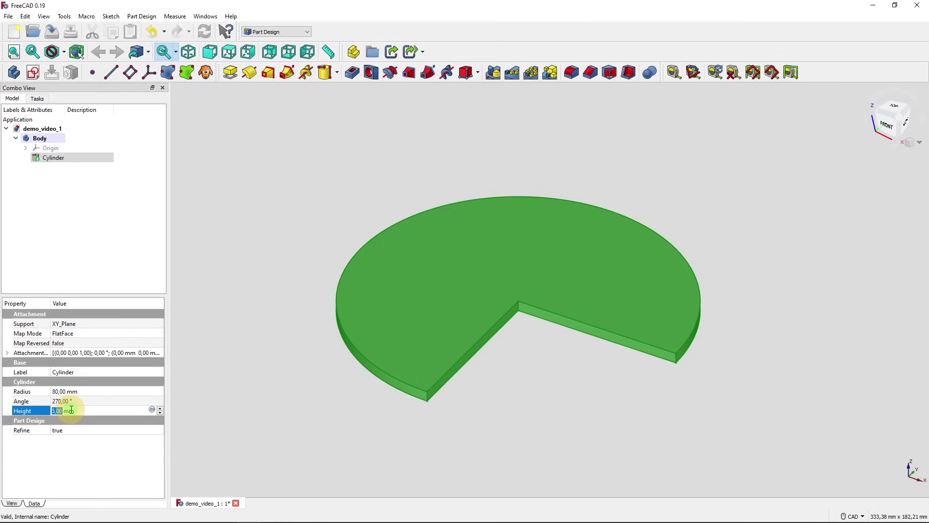
{"action": "type", "text": "20"}
{"action": "key", "text": "Tab"}
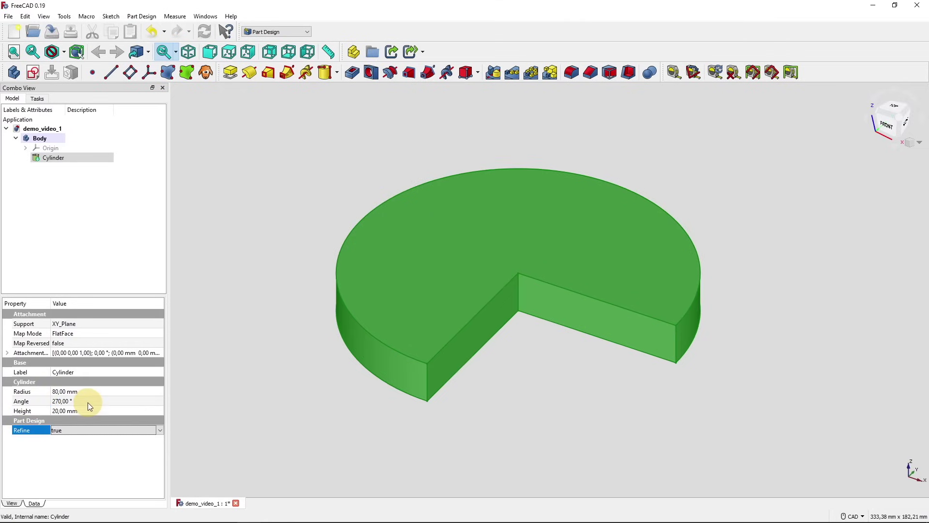
- Set the cylinder's radius to 60 mm in its properties
{"action": "left_click", "coordinate": [88, 401]}
{"action": "left_click", "coordinate": [75, 392]}
{"action": "type", "text": "60"}
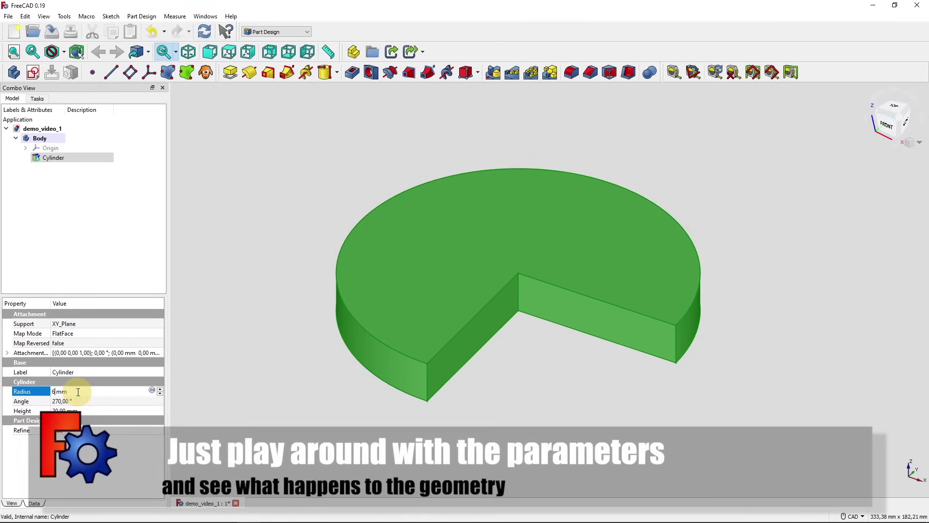
{"action": "key", "text": "Tab"}
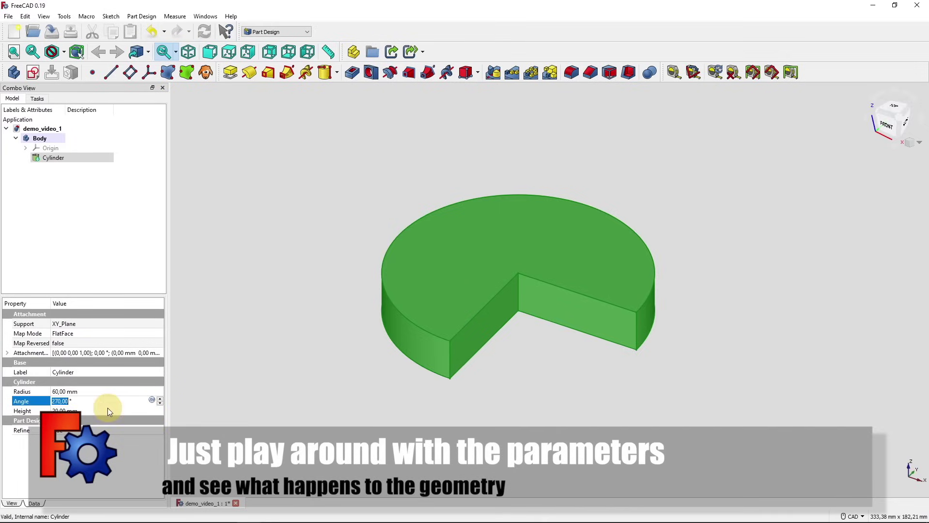
- Try a cylinder angle of 90°, set it to 270° instead, and clear the selection
{"action": "type", "text": "90"}
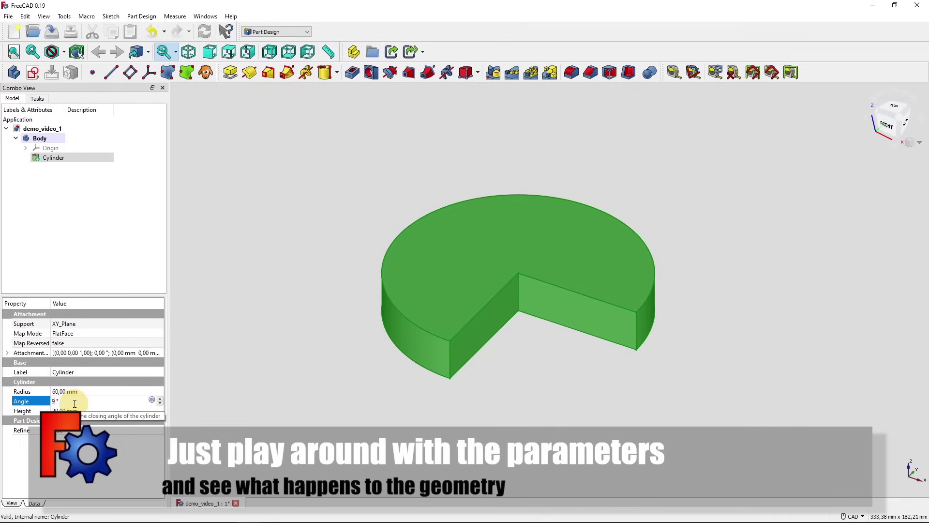
{"action": "key", "text": "Tab"}
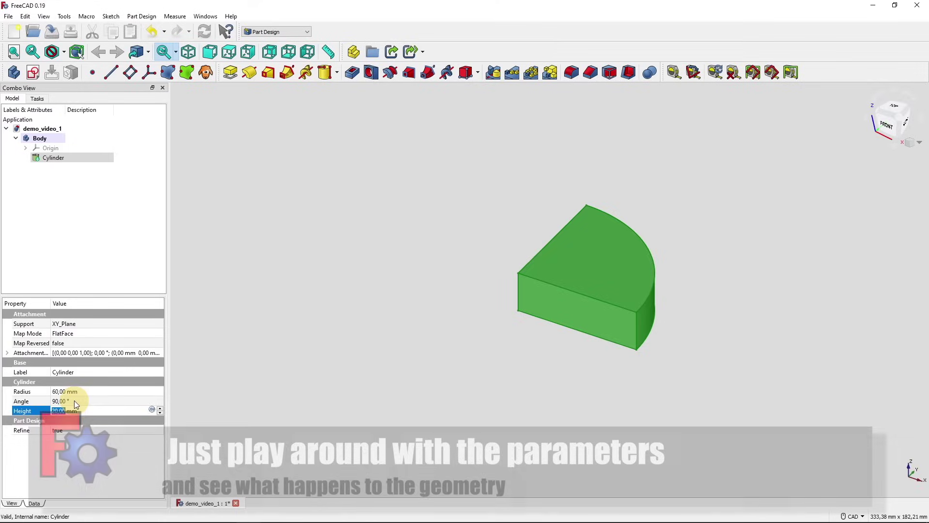
{"action": "left_click", "coordinate": [74, 400]}
{"action": "type", "text": "270"}
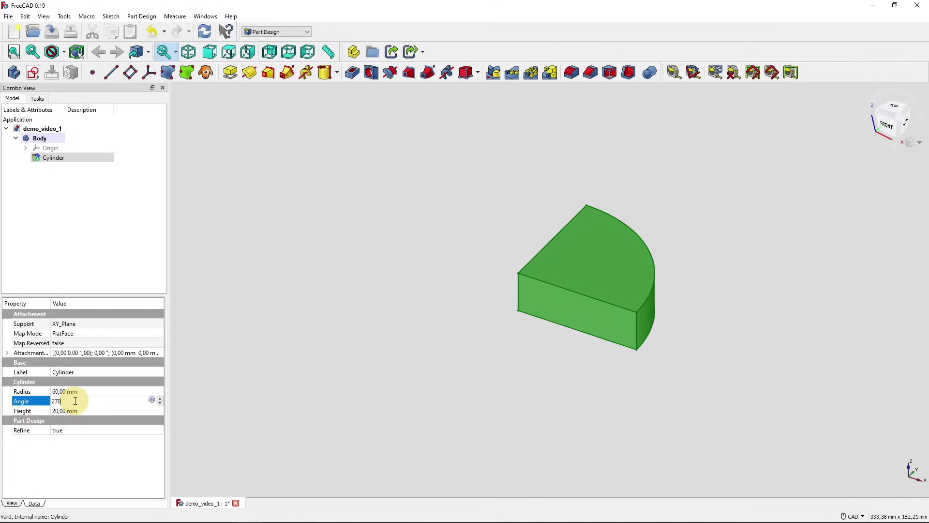
{"action": "key", "text": "Tab"}
{"action": "left_click", "coordinate": [350, 242]}
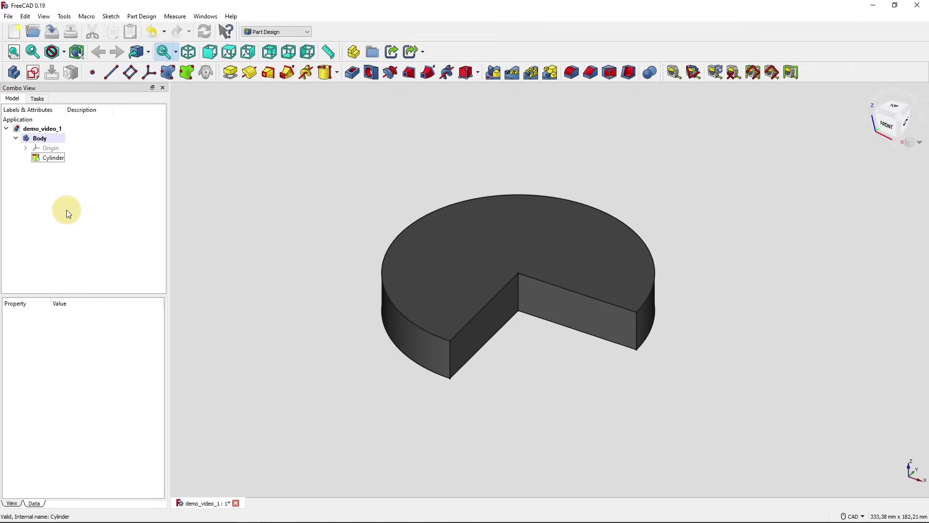
- Delete the cylinder and start a new sketch on the body's XY plane
{"action": "left_click", "coordinate": [64, 157]}
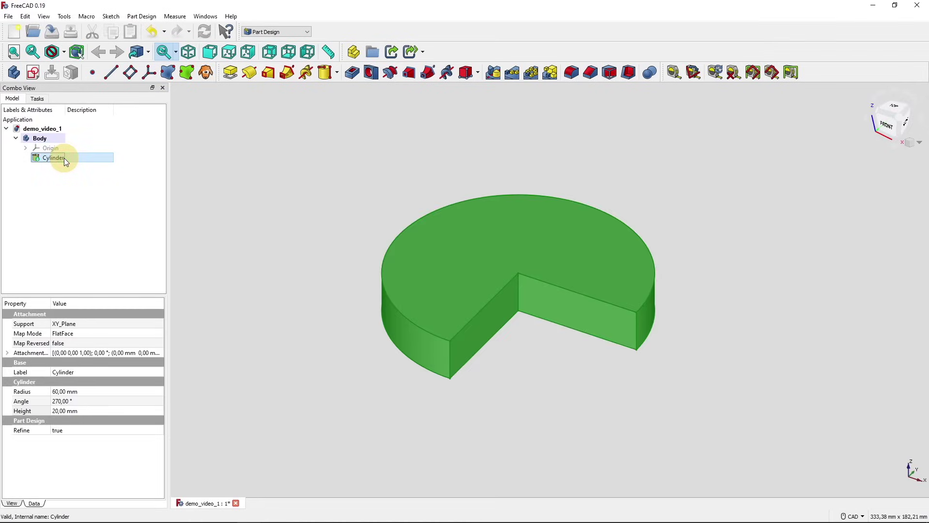
{"action": "key", "text": "Delete"}
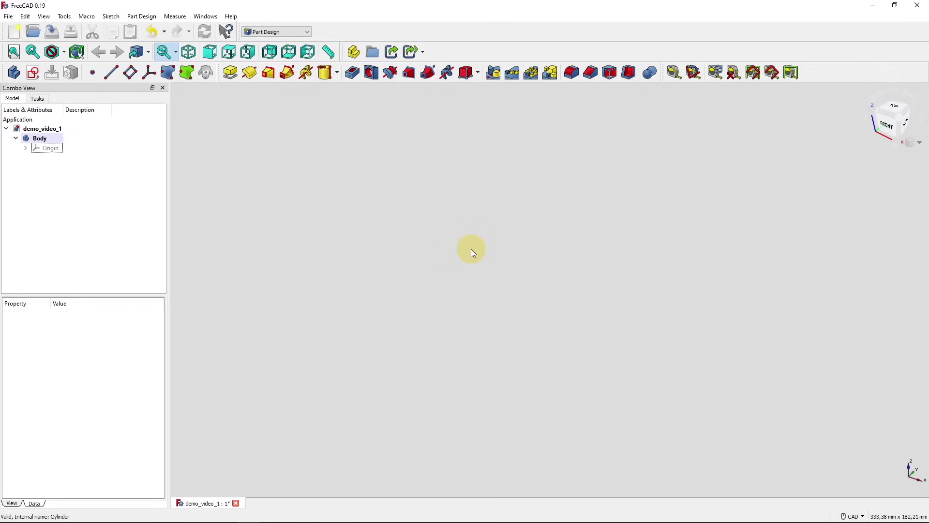
{"action": "left_click", "coordinate": [36, 78]}
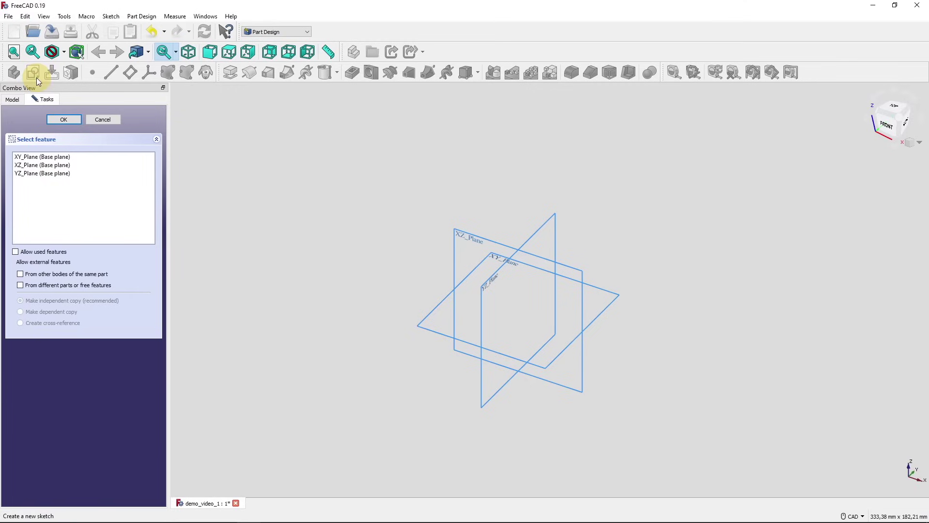
{"action": "left_click", "coordinate": [82, 157]}
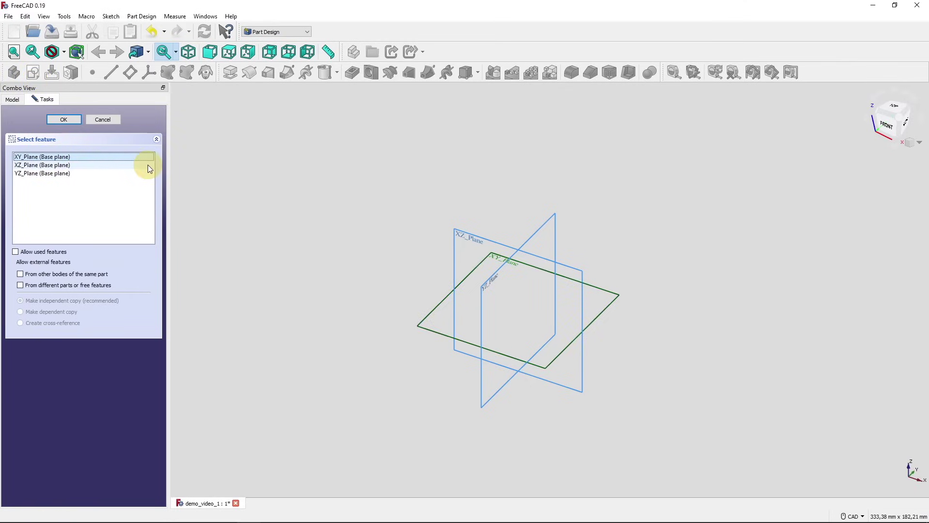
{"action": "left_click", "coordinate": [63, 121]}
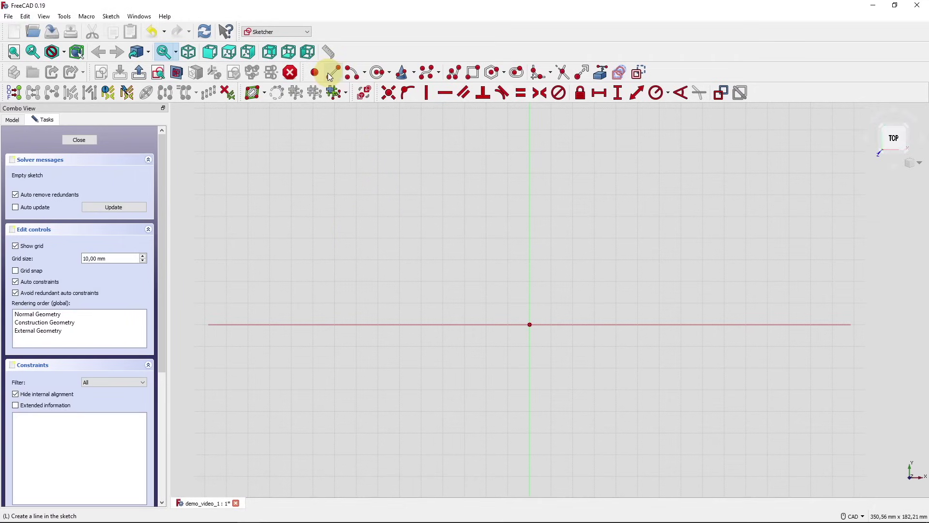
- Sketch a circle centred on the origin with a radius of about 74 mm
{"action": "left_click", "coordinate": [376, 74]}
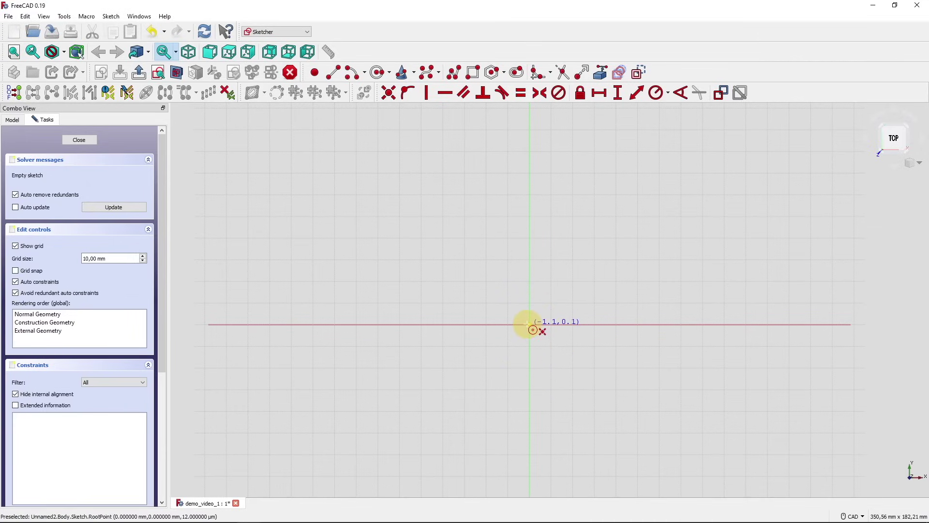
{"action": "left_click", "coordinate": [529, 324]}
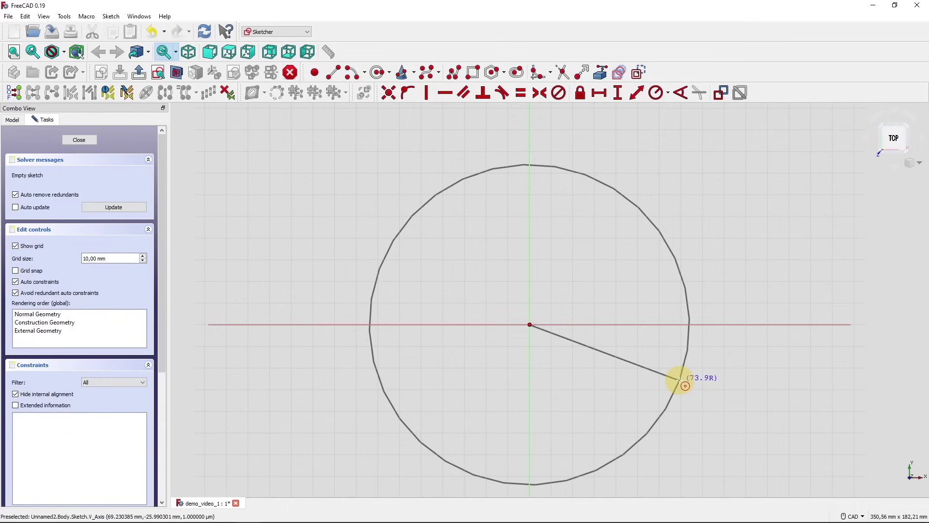
{"action": "left_click", "coordinate": [680, 383]}
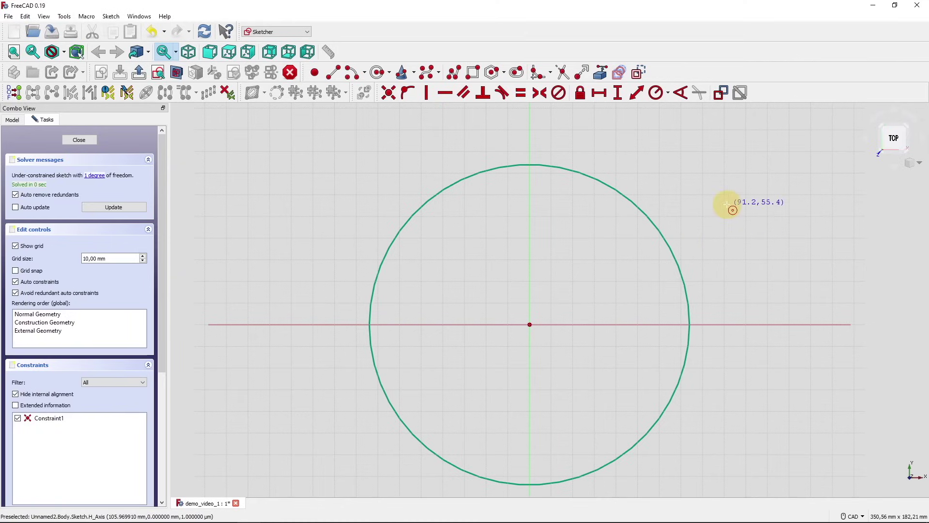
- Constrain the circle's radius to 60 mm
{"action": "left_click", "coordinate": [657, 94]}
{"action": "left_click", "coordinate": [588, 179]}
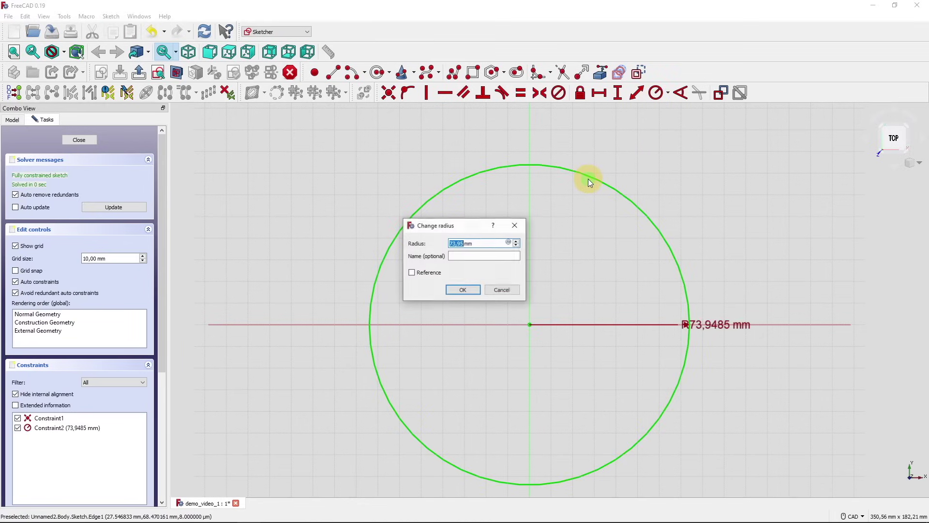
{"action": "type", "text": "60"}
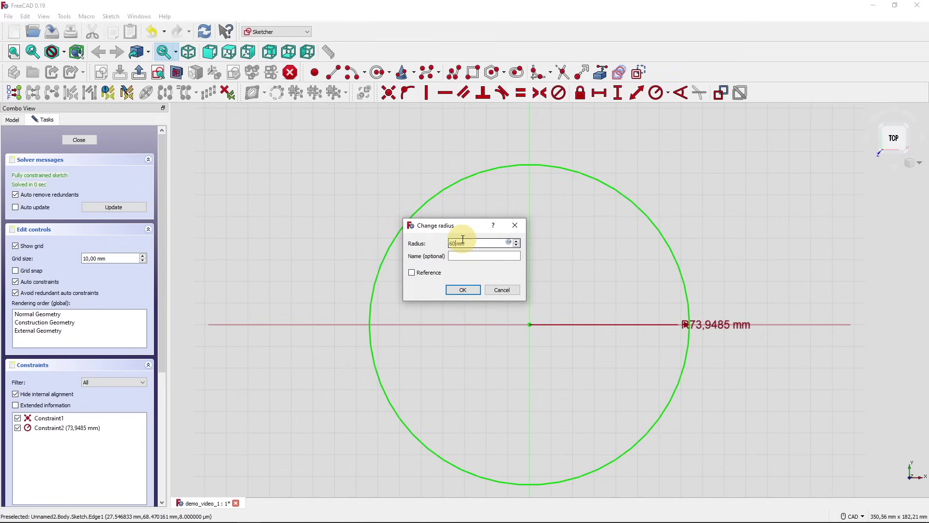
{"action": "left_click", "coordinate": [476, 289]}
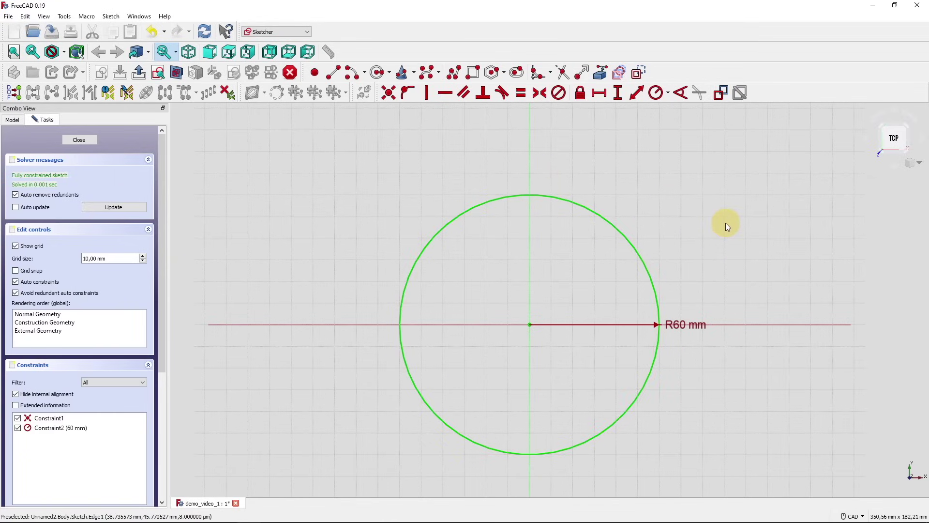
- Draw two lines from the circle's centre to its edge, one vertically upward and one horizontally to the right
{"action": "left_click", "coordinate": [334, 74]}
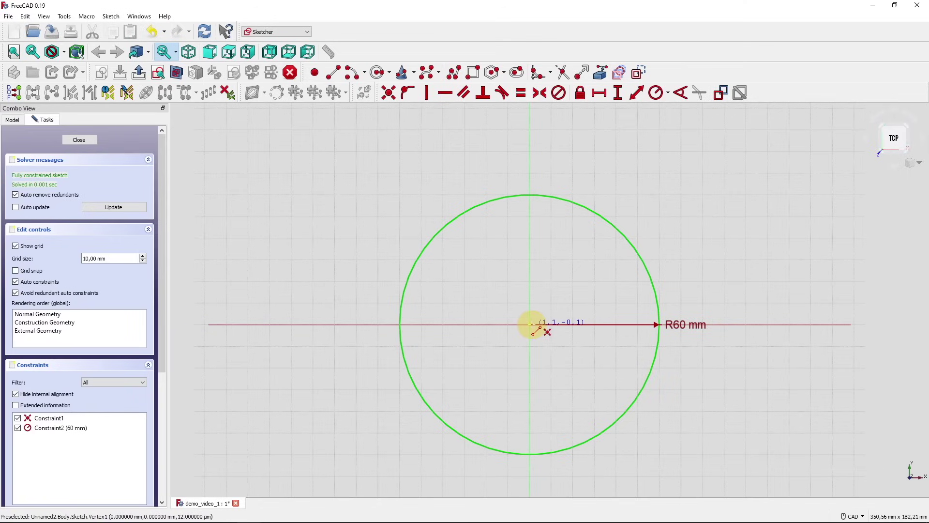
{"action": "left_click", "coordinate": [530, 323]}
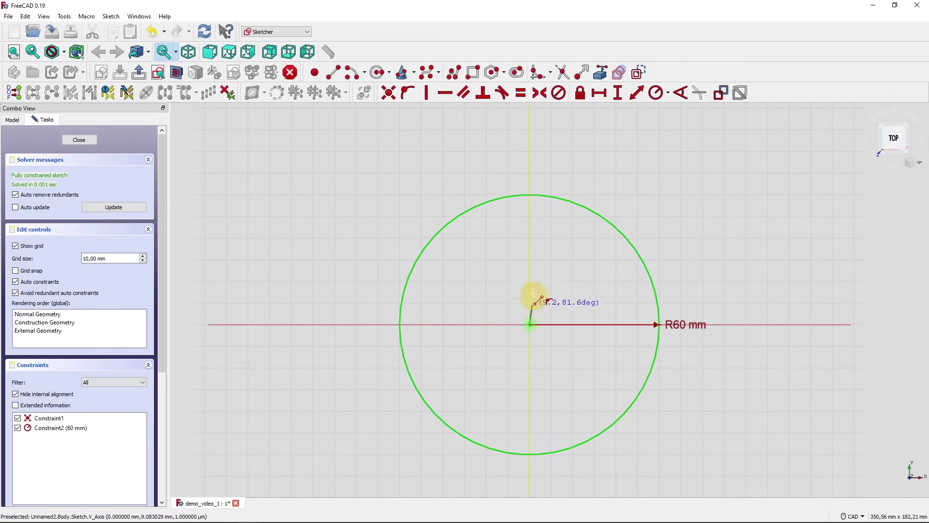
{"action": "left_click", "coordinate": [529, 196]}
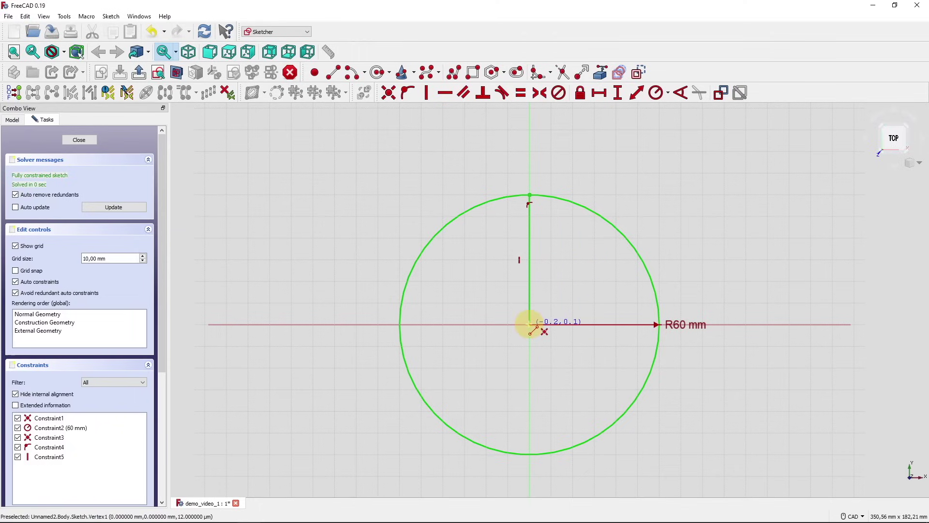
{"action": "left_click", "coordinate": [530, 323]}
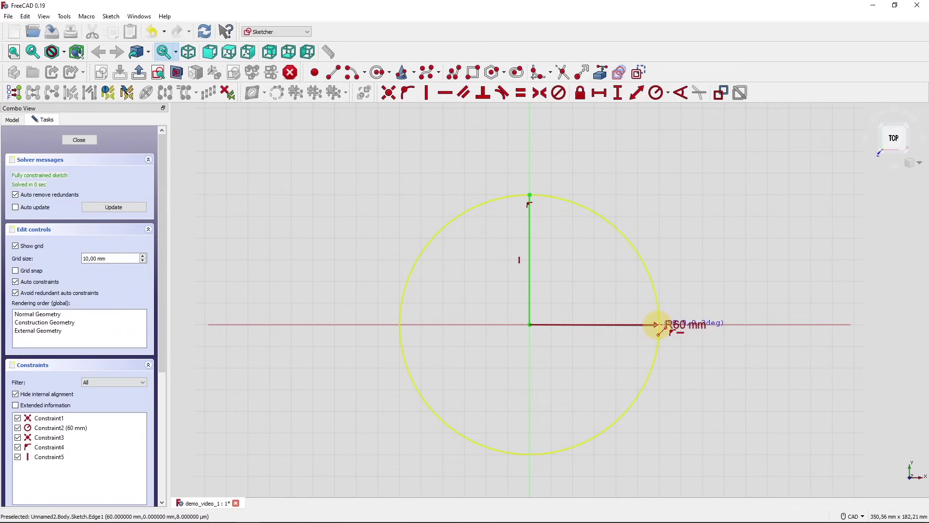
{"action": "left_click", "coordinate": [659, 325]}
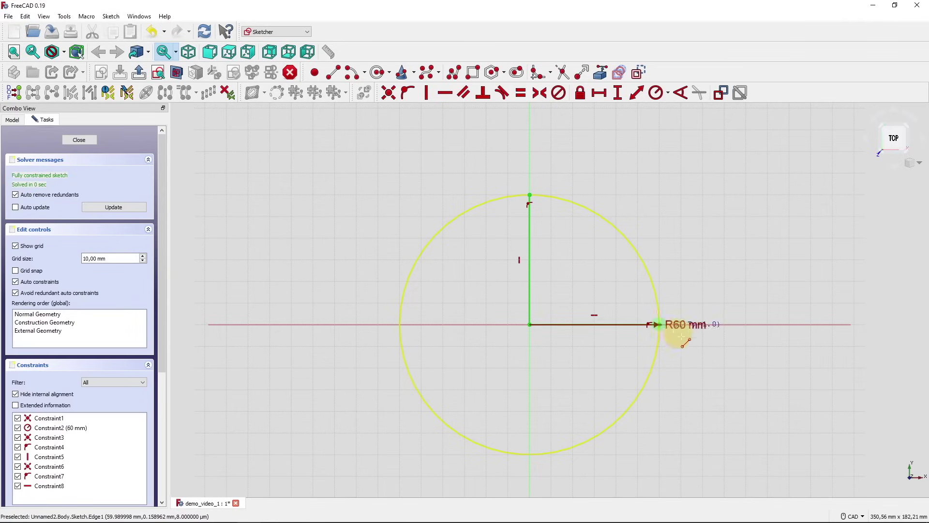
{"action": "right_click", "coordinate": [718, 360]}
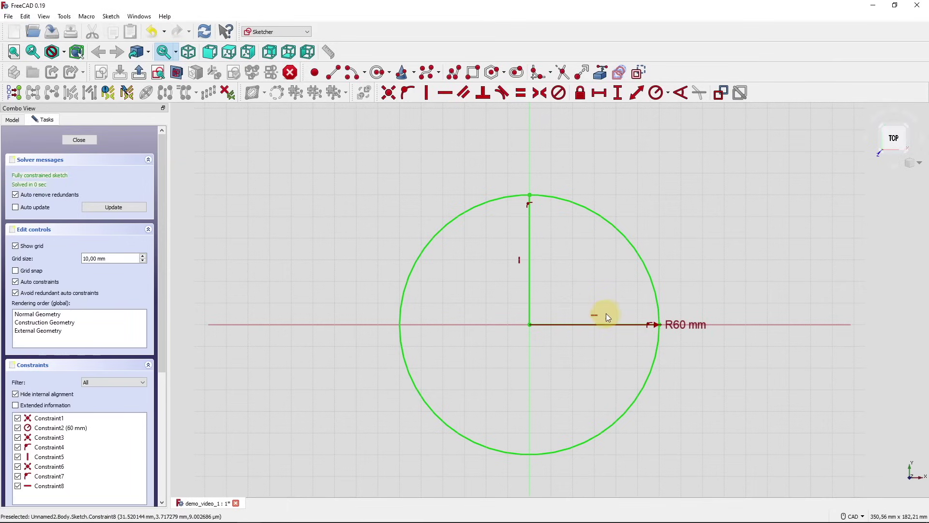
- Trim away the circle's upper-right quarter, with the radius dimension moved to the circle's lower right, and close the sketch
{"action": "left_click_drag", "start_coordinate": [701, 325], "coordinate": [678, 408]}
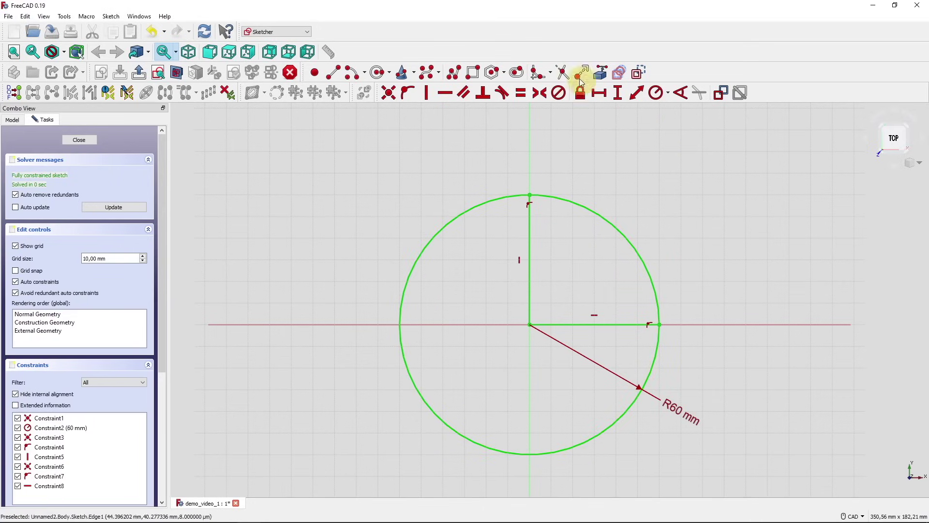
{"action": "left_click", "coordinate": [563, 74]}
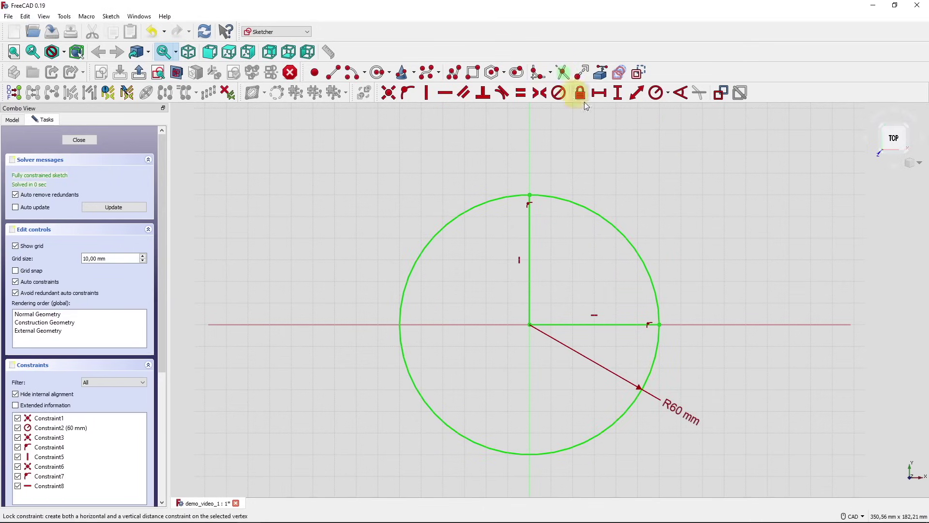
{"action": "left_click", "coordinate": [615, 226]}
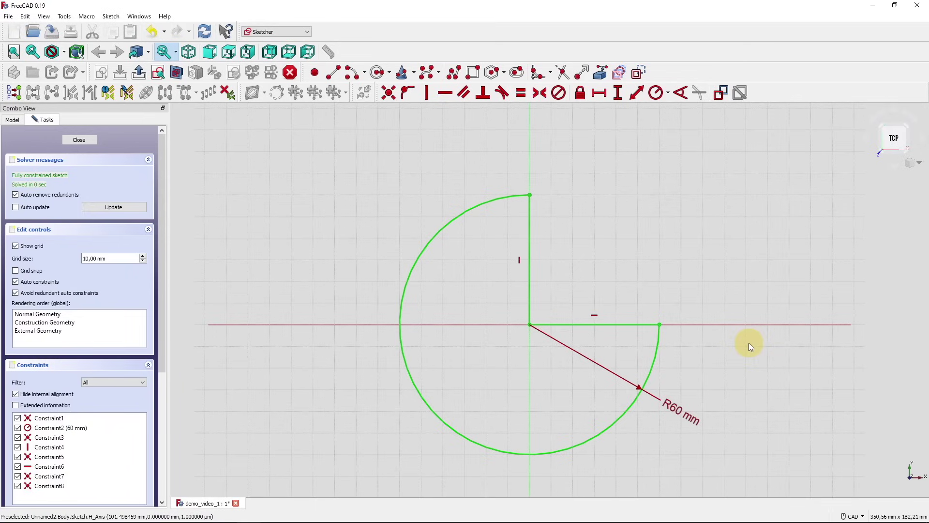
{"action": "left_click_drag", "start_coordinate": [688, 417], "coordinate": [628, 410]}
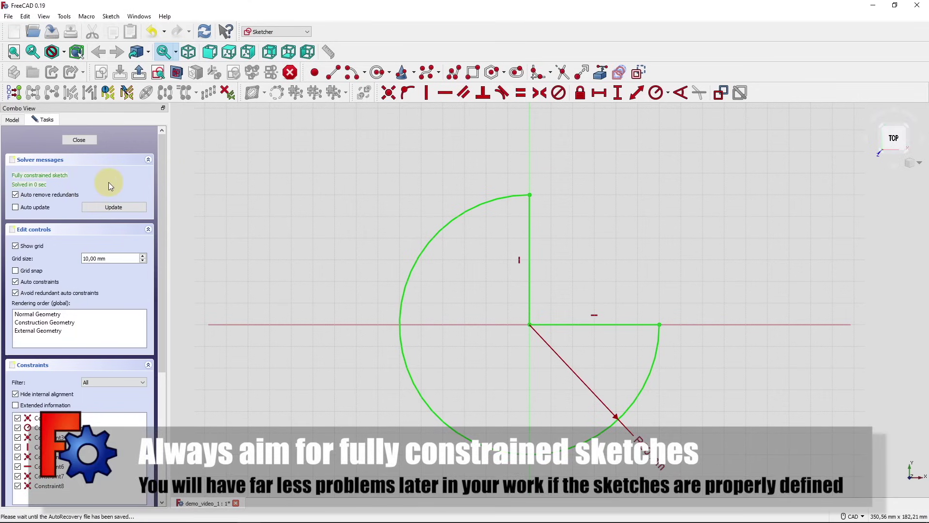
{"action": "left_click", "coordinate": [85, 140]}
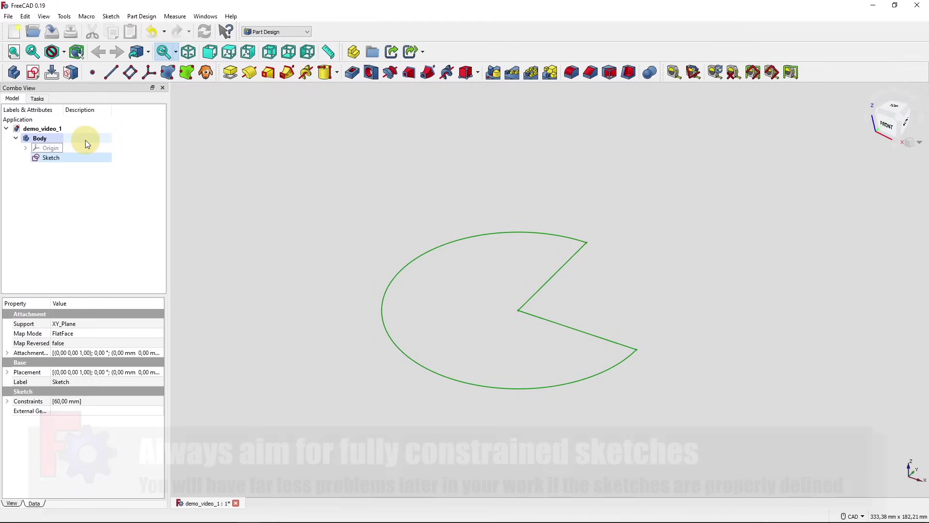
- Pad the three-quarter circle sketch to a length of 20 mm
{"action": "left_click", "coordinate": [87, 178]}
{"action": "left_click", "coordinate": [62, 158]}
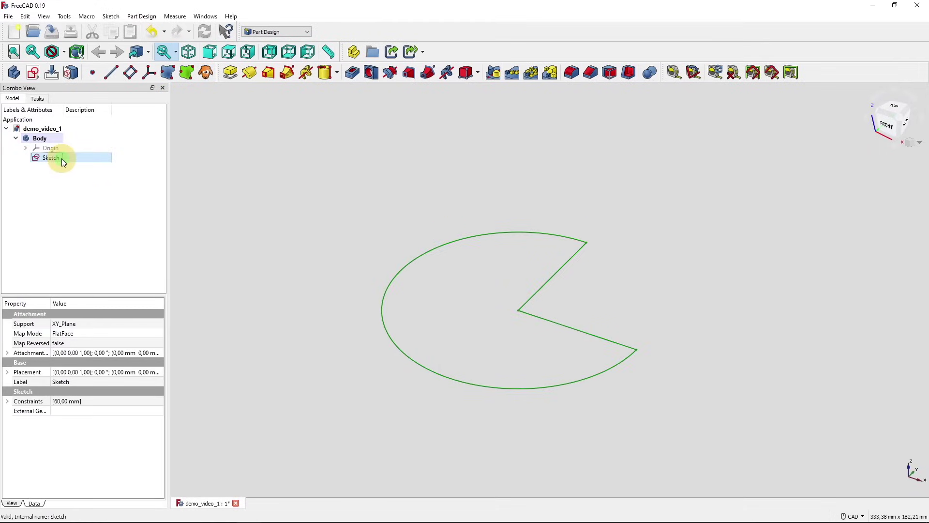
{"action": "left_click", "coordinate": [230, 73]}
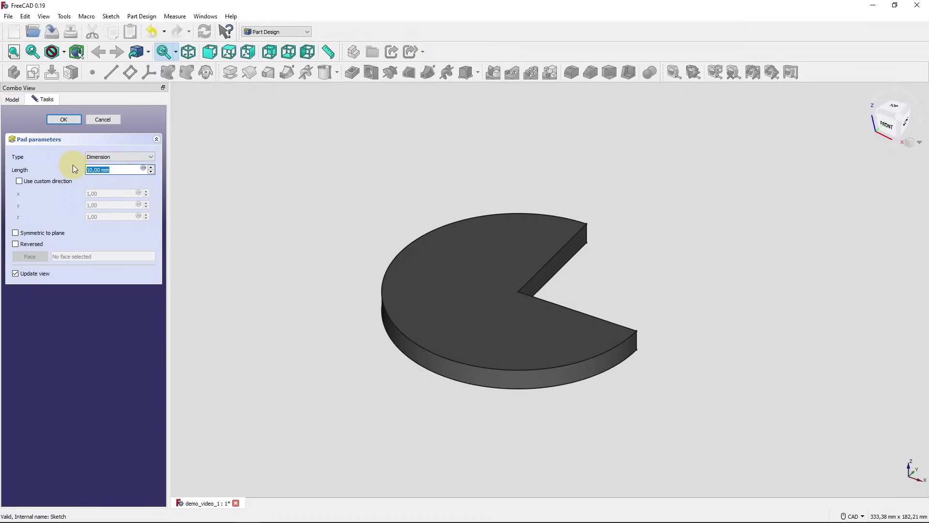
{"action": "type", "text": "20"}
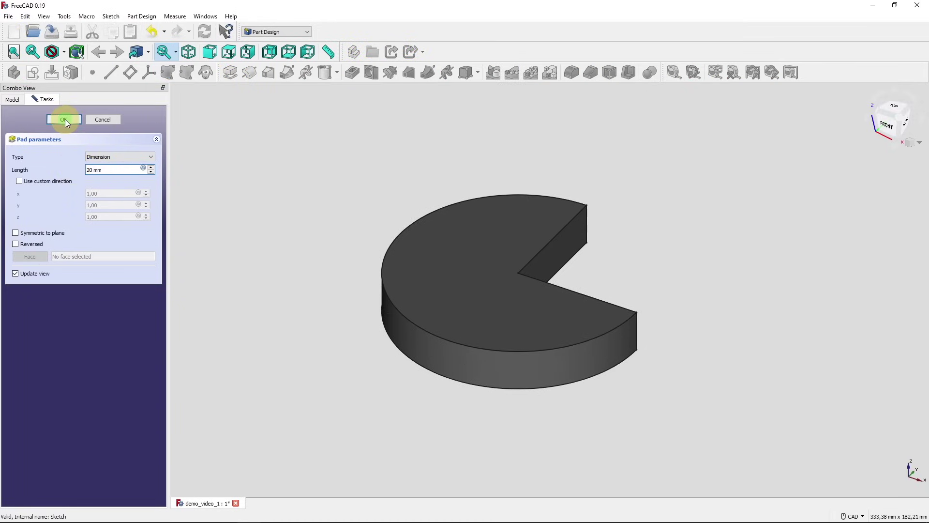
{"action": "left_click", "coordinate": [64, 119]}
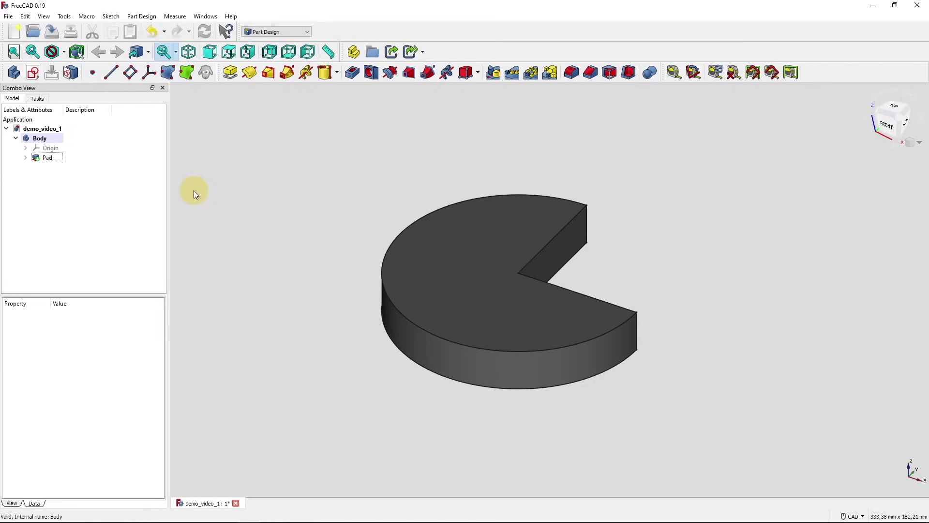
- Change the finished pad's length to 10 mm in its properties
{"action": "left_click", "coordinate": [56, 159]}
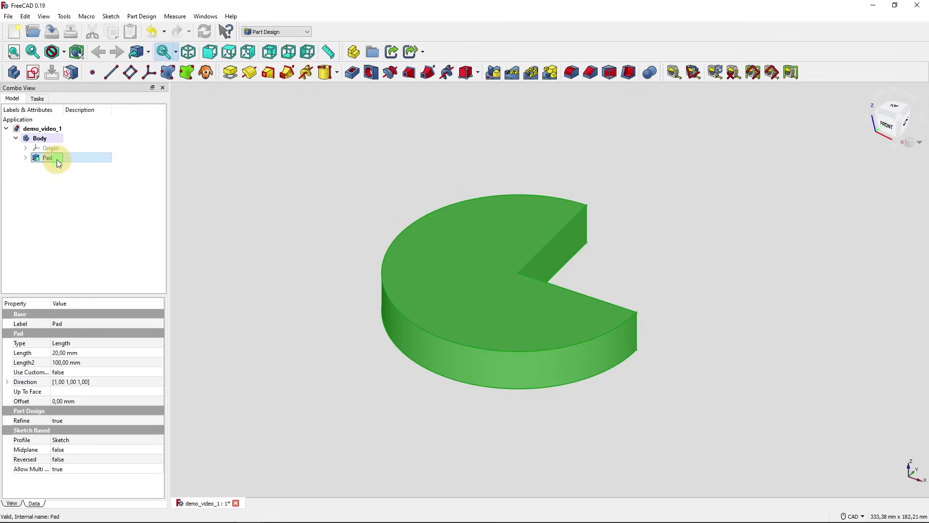
{"action": "left_click", "coordinate": [71, 352]}
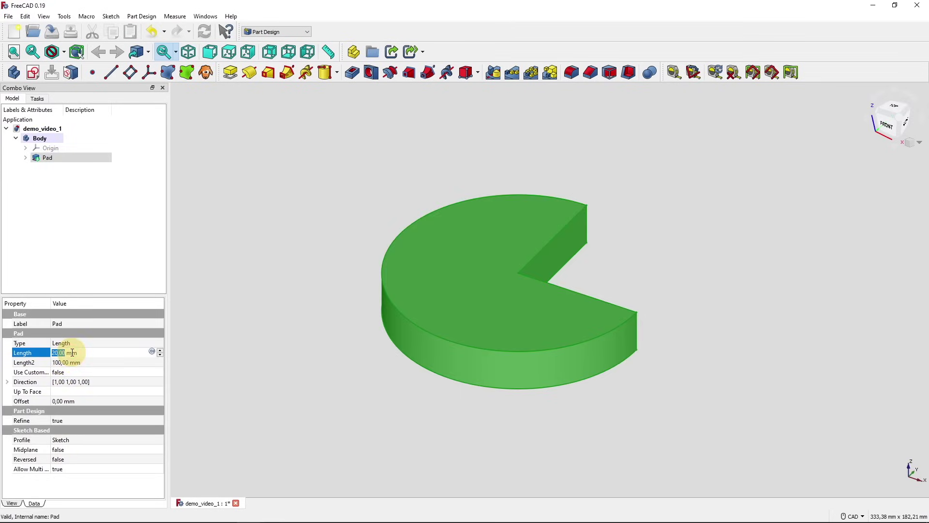
{"action": "type", "text": "10"}
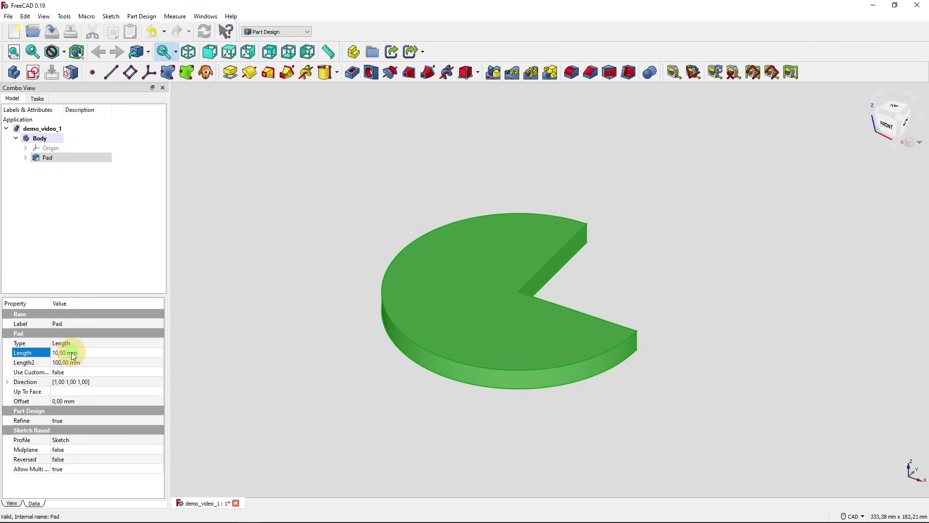
- Try pad lengths of 5 mm and 80 mm in the pad's properties
{"action": "key", "text": "Return"}
{"action": "double_click", "coordinate": [72, 352]}
{"action": "type", "text": "5"}
{"action": "key", "text": "Return"}
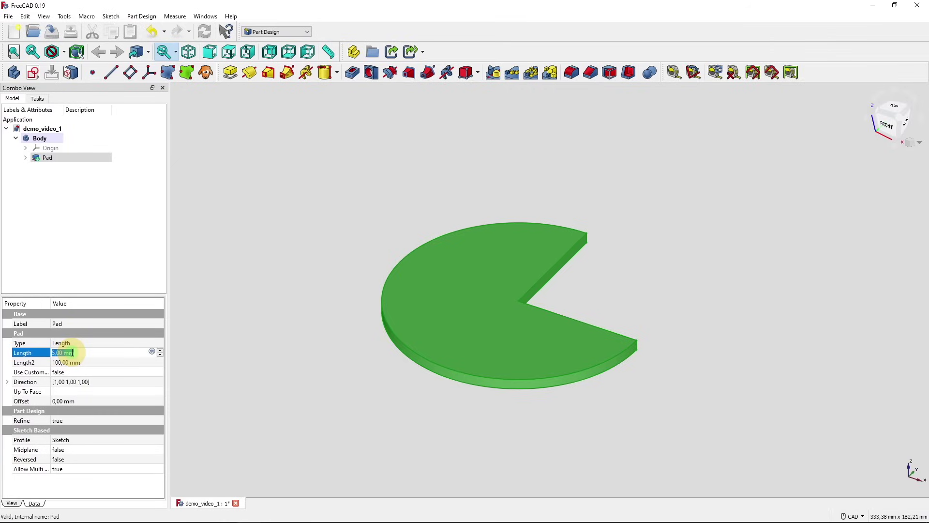
{"action": "type", "text": "80"}
{"action": "key", "text": "Return"}
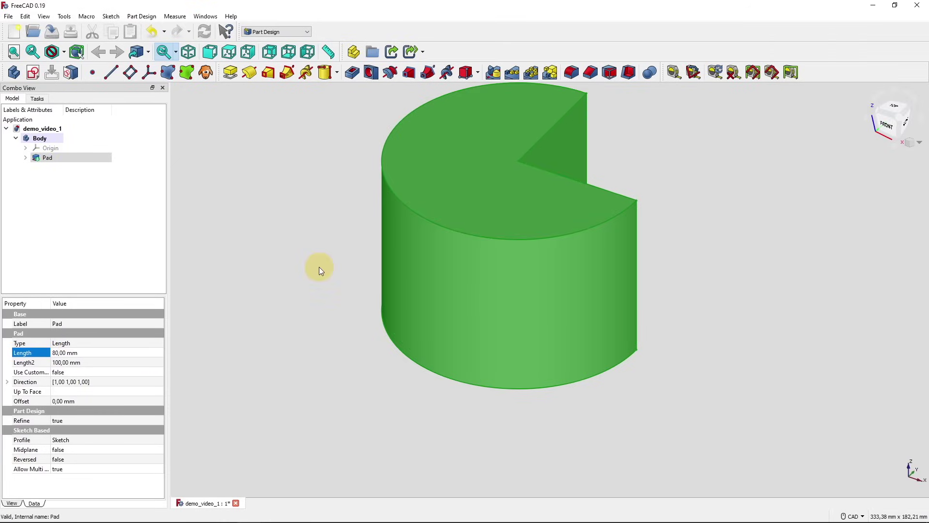
{"action": "left_click", "coordinate": [318, 266]}
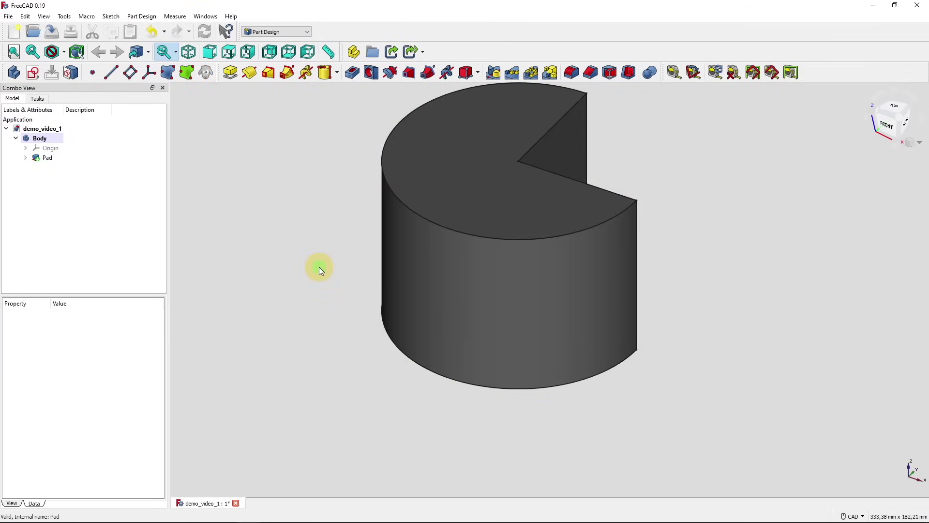
- Reveal the sketch beneath the pad, open it to examine its geometry and constraints, and close it
{"action": "left_click", "coordinate": [45, 157]}
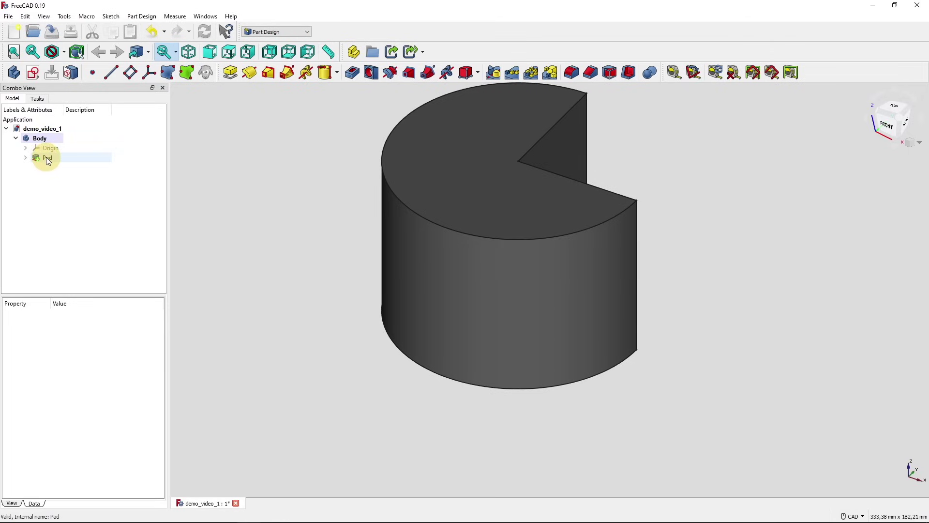
{"action": "left_click", "coordinate": [25, 157]}
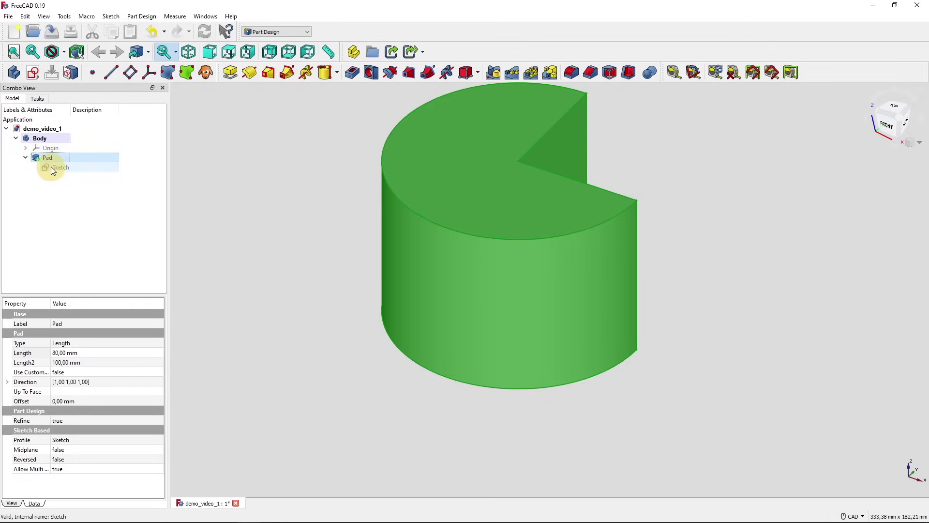
{"action": "double_click", "coordinate": [80, 170]}
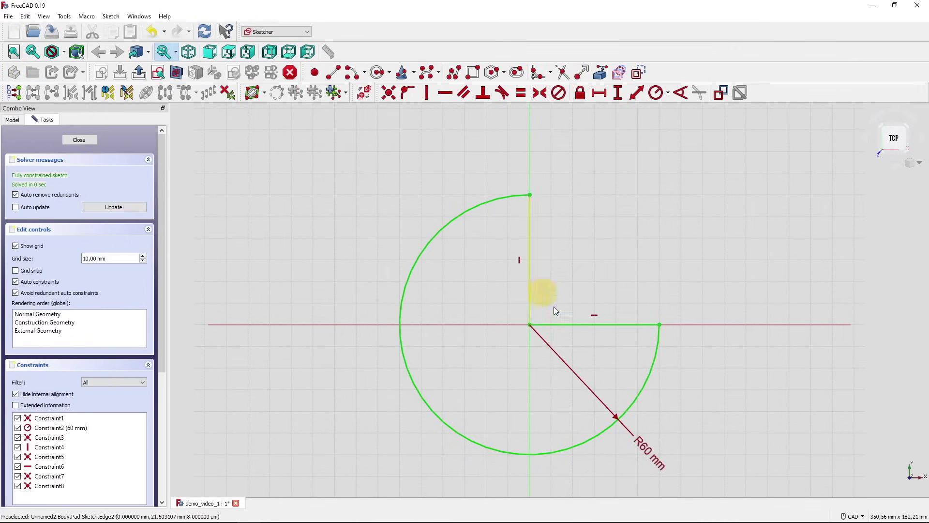
{"action": "left_click", "coordinate": [140, 73]}
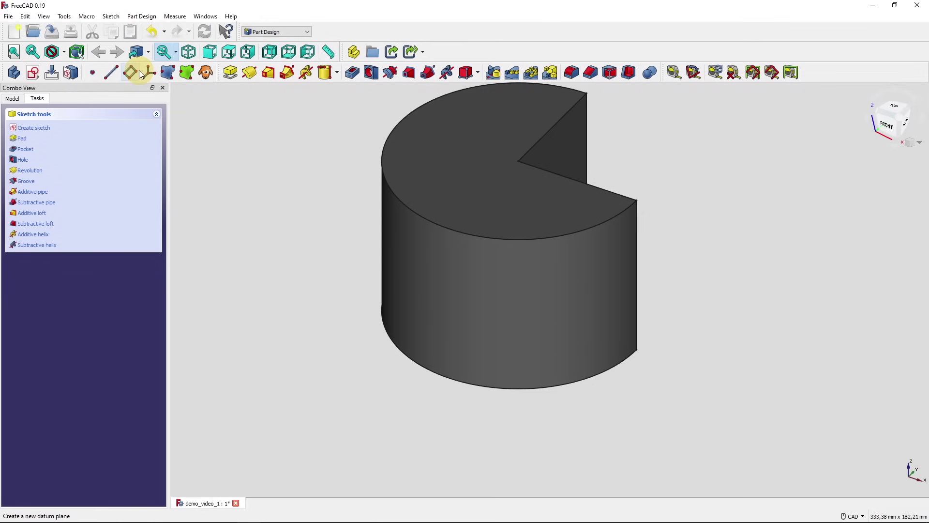
- Set the radius constraint (Constraint2) to 70 mm in the pad sketch's properties, widening the property name column
{"action": "left_click", "coordinate": [12, 99]}
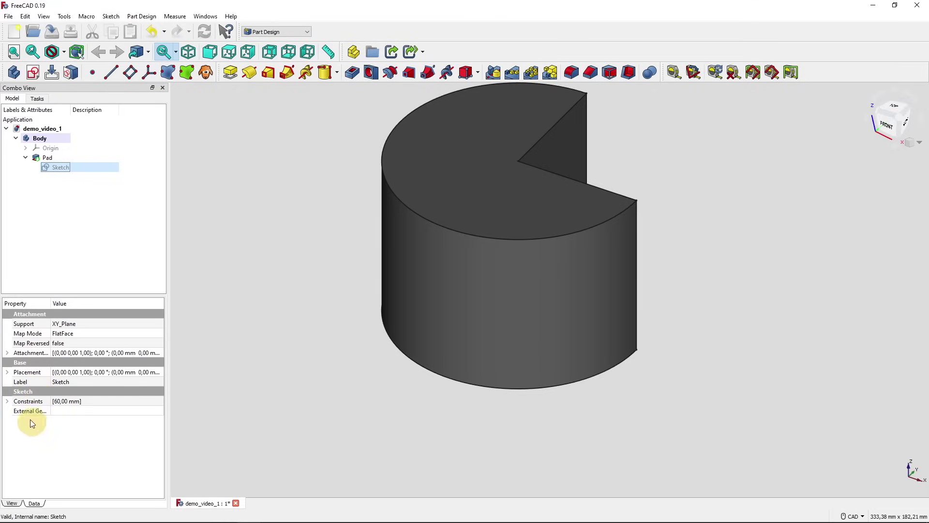
{"action": "left_click", "coordinate": [8, 402]}
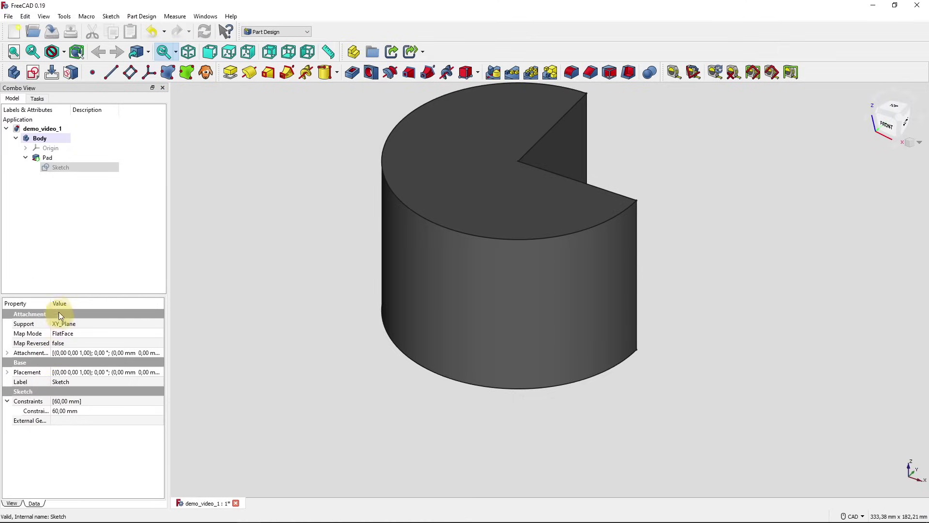
{"action": "mouse_move", "coordinate": [50, 304]}
{"action": "left_mouse_down"}
{"action": "mouse_move", "coordinate": [79, 305]}
{"action": "mouse_move", "coordinate": [69, 304]}
{"action": "left_mouse_up"}
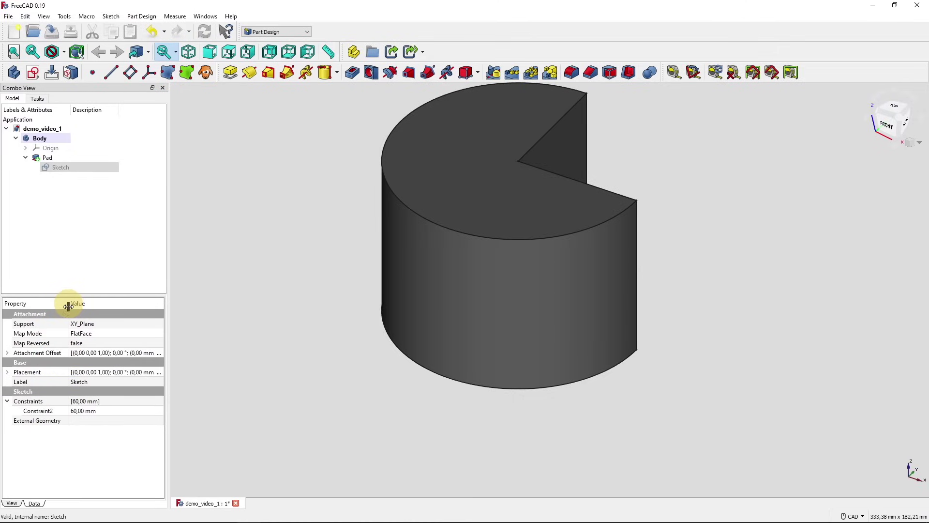
{"action": "left_click", "coordinate": [80, 411]}
{"action": "left_click", "coordinate": [79, 411]}
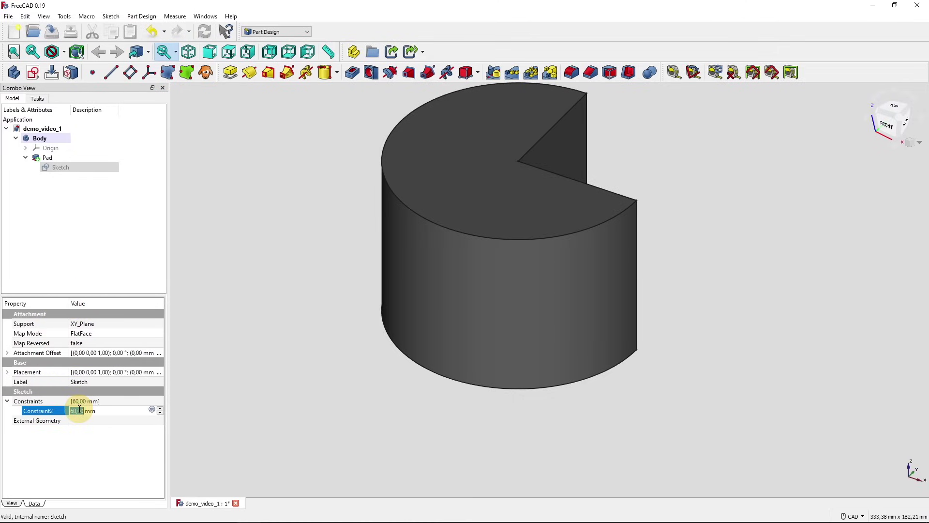
{"action": "type", "text": "70"}
{"action": "key", "text": "Return"}
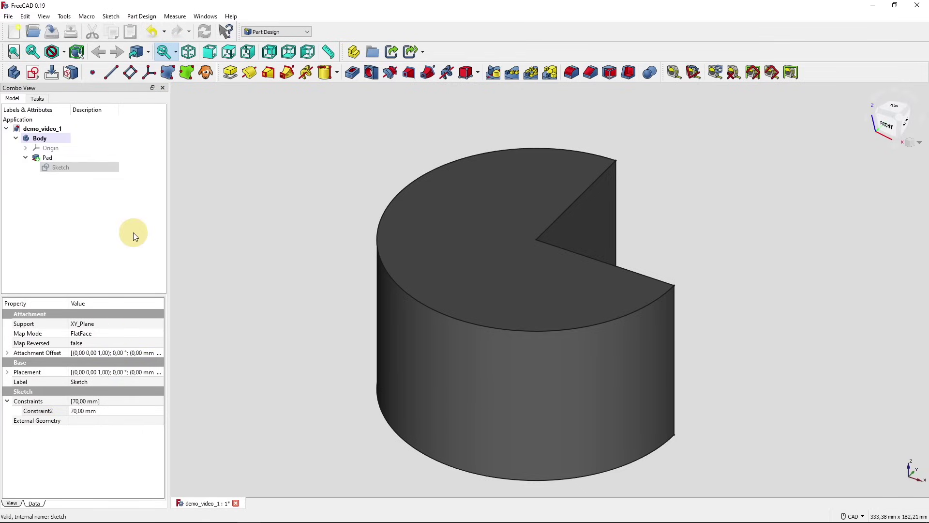
- Set the pad's length to 20 mm in its properties and deselect it
{"action": "left_click", "coordinate": [60, 156]}
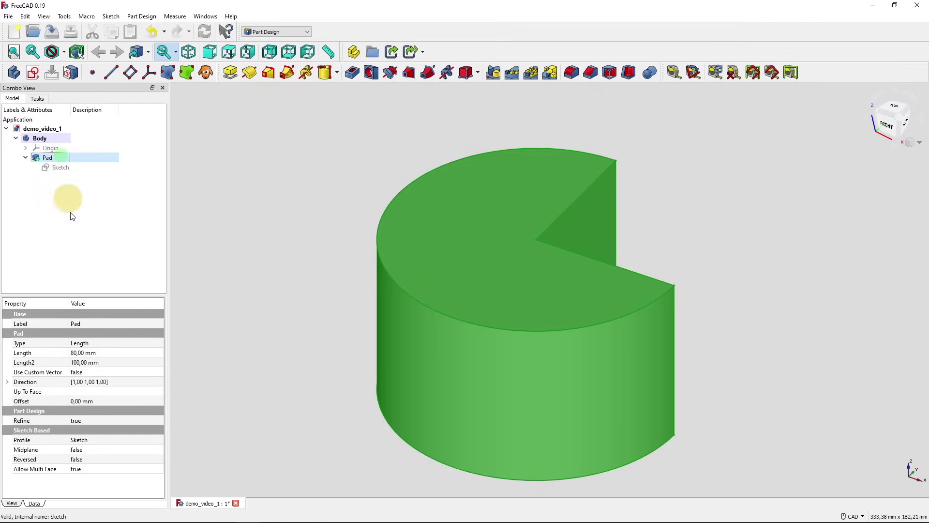
{"action": "left_click", "coordinate": [84, 351]}
{"action": "type", "text": "20"}
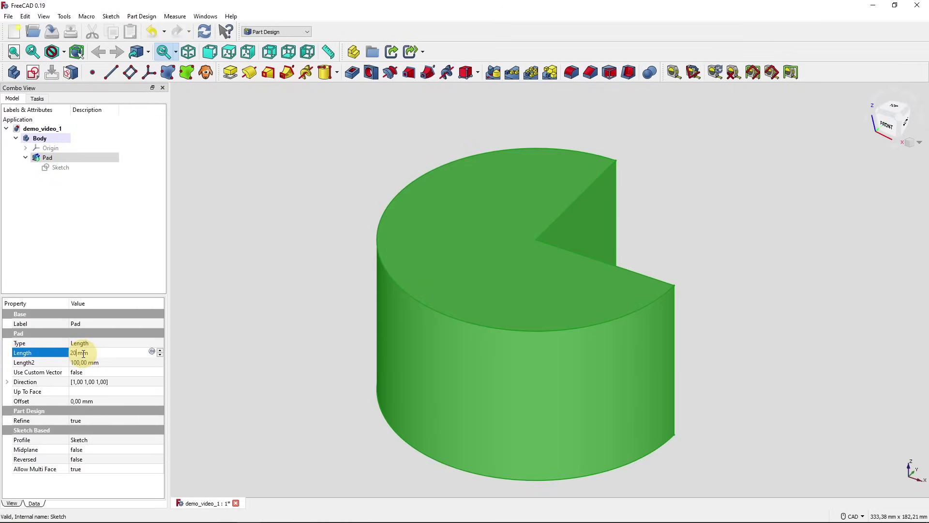
{"action": "key", "text": "Return"}
{"action": "left_click", "coordinate": [307, 243]}
{"action": "mouse_move", "coordinate": [324, 309]}
{"action": "middle_mouse_down"}
{"action": "mouse_move", "coordinate": [319, 226]}
{"action": "mouse_move", "coordinate": [329, 247]}
{"action": "middle_mouse_up"}
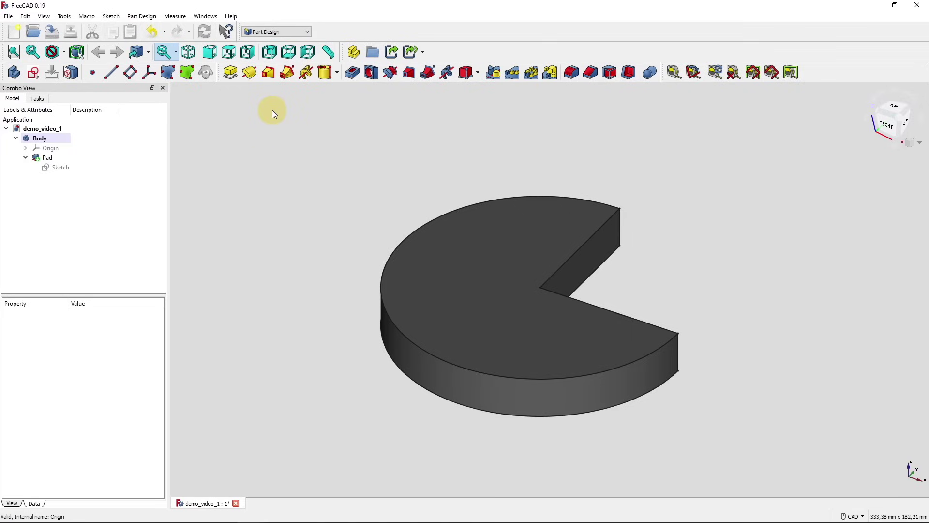
- Review the available additive primitives, and open the pad's sketch to inspect its geometry before closing it
{"action": "left_click", "coordinate": [338, 73]}
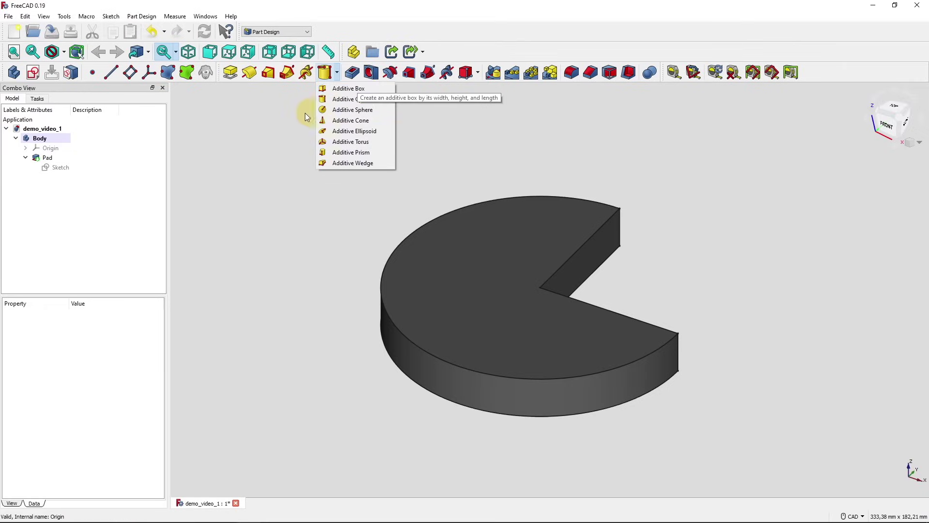
{"action": "left_click", "coordinate": [260, 120]}
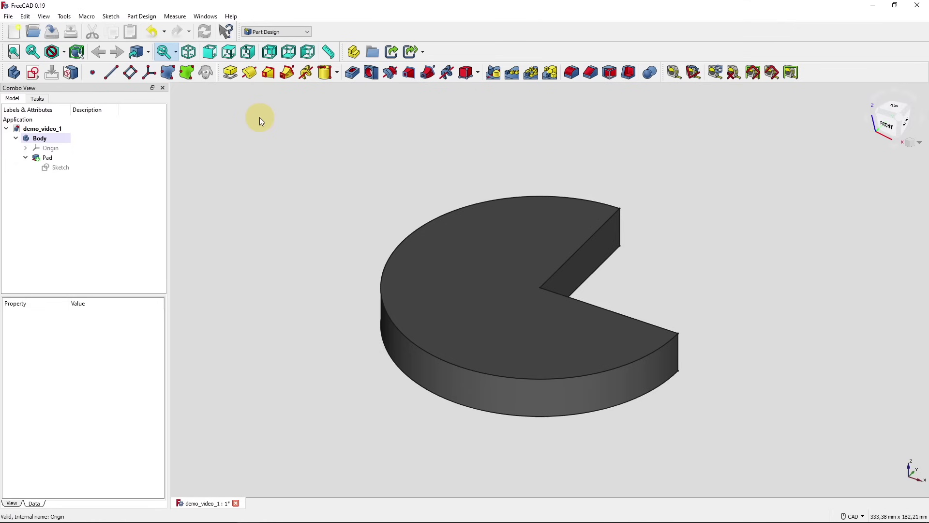
{"action": "double_click", "coordinate": [71, 169]}
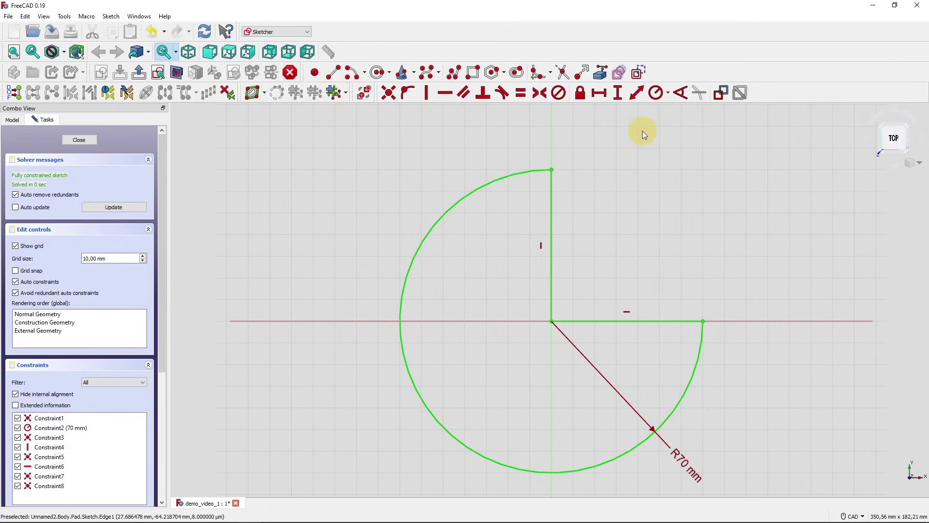
{"action": "left_click", "coordinate": [77, 139]}
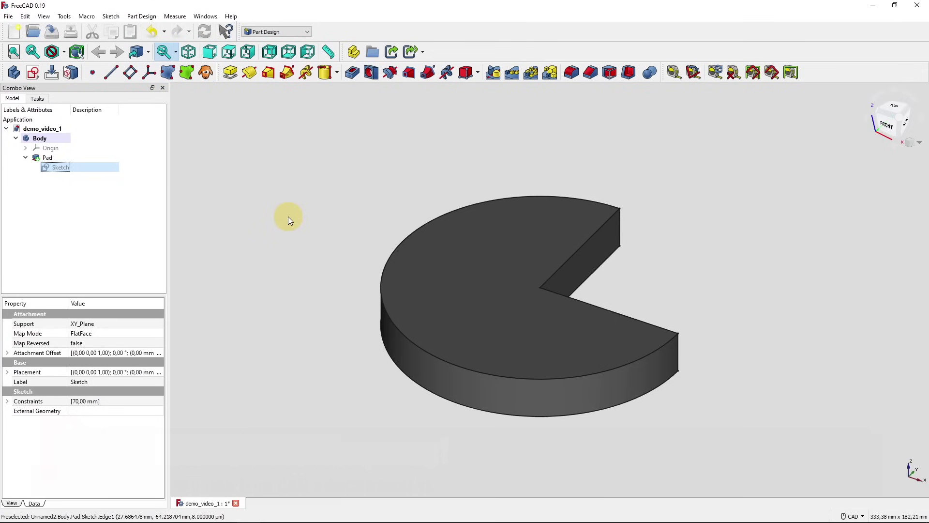